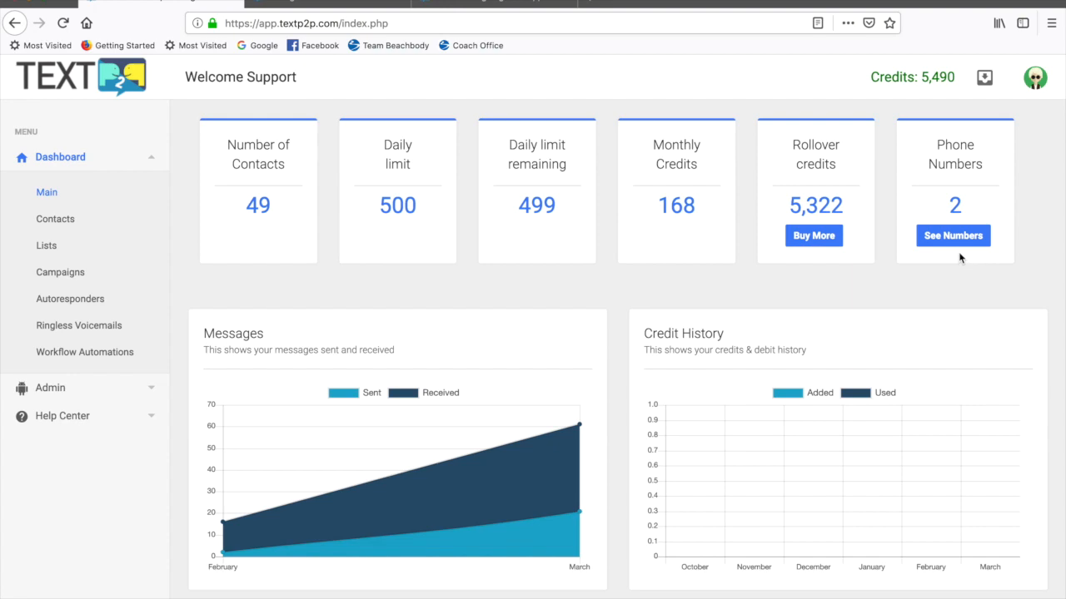
View the phone numbers assigned to the account from the dashboard, and dismiss the pop-up
{"action": "left_click", "coordinate": [964, 238]}
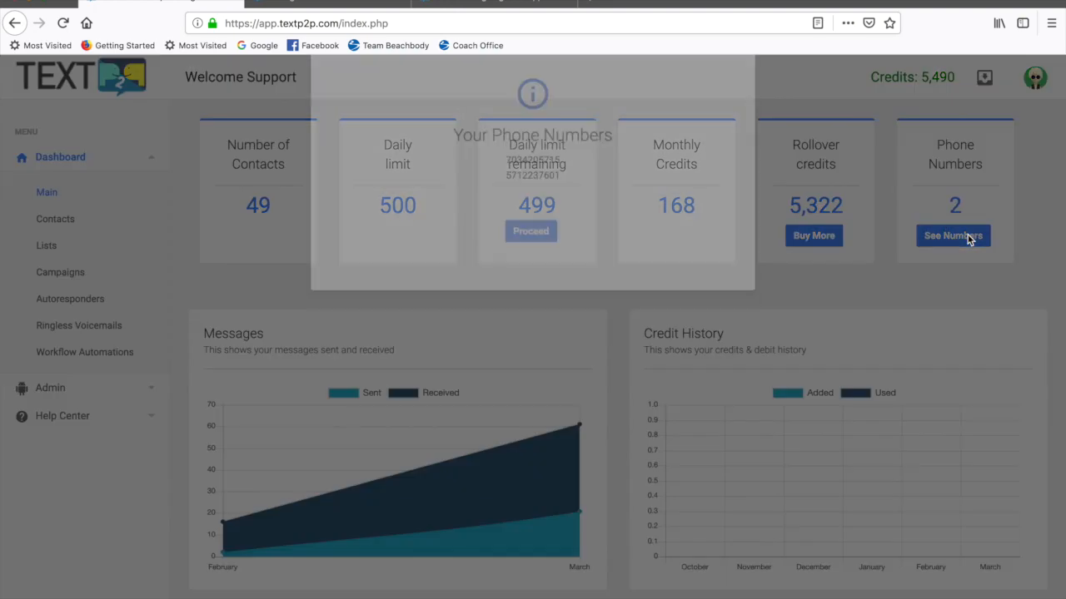
{"action": "left_click", "coordinate": [547, 284]}
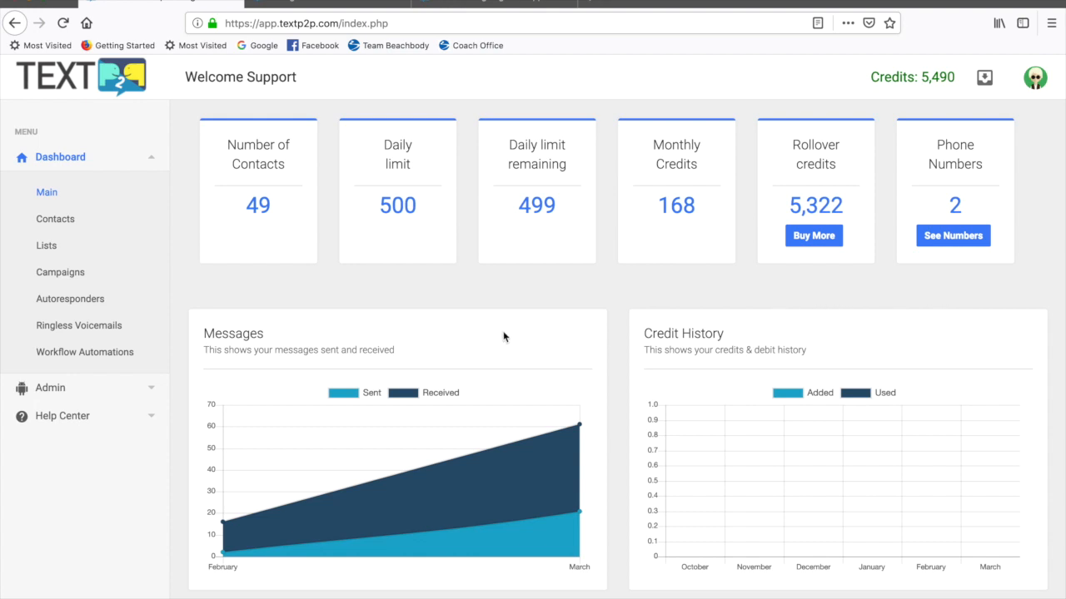
Switch to the TextP2P pricing page and compare the features of the Starter, Pro, Business and Enterprise plans
{"action": "left_click", "coordinate": [330, 4]}
{"action": "scroll", "coordinate": [39, 176], "scroll_direction": "up", "scroll_amount": 1}
{"action": "scroll", "coordinate": [39, 176], "scroll_direction": "up", "scroll_amount": 5}
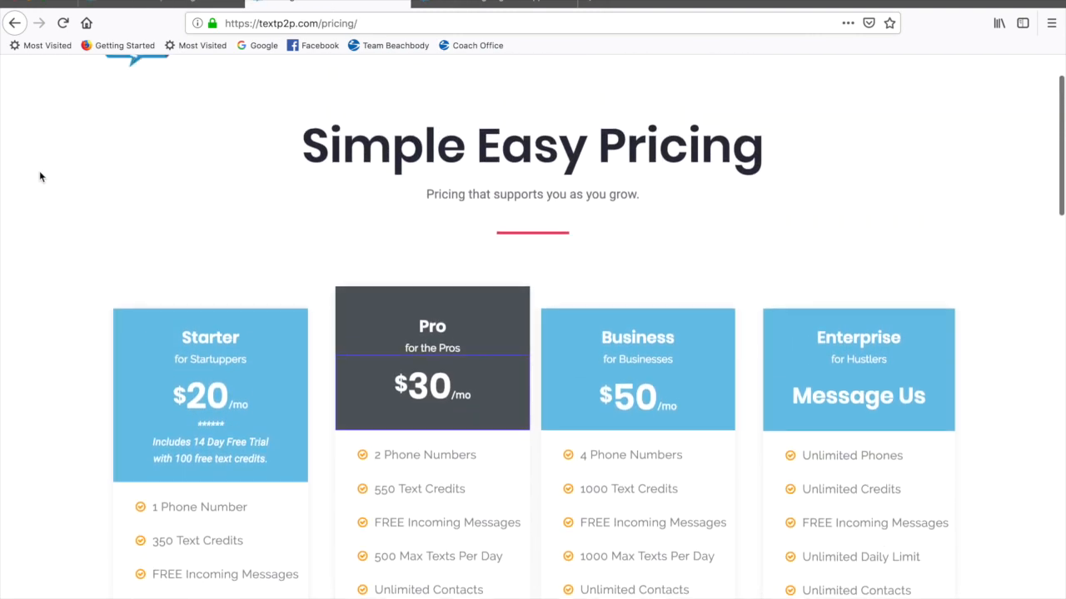
{"action": "scroll", "coordinate": [39, 177], "scroll_direction": "down", "scroll_amount": 1}
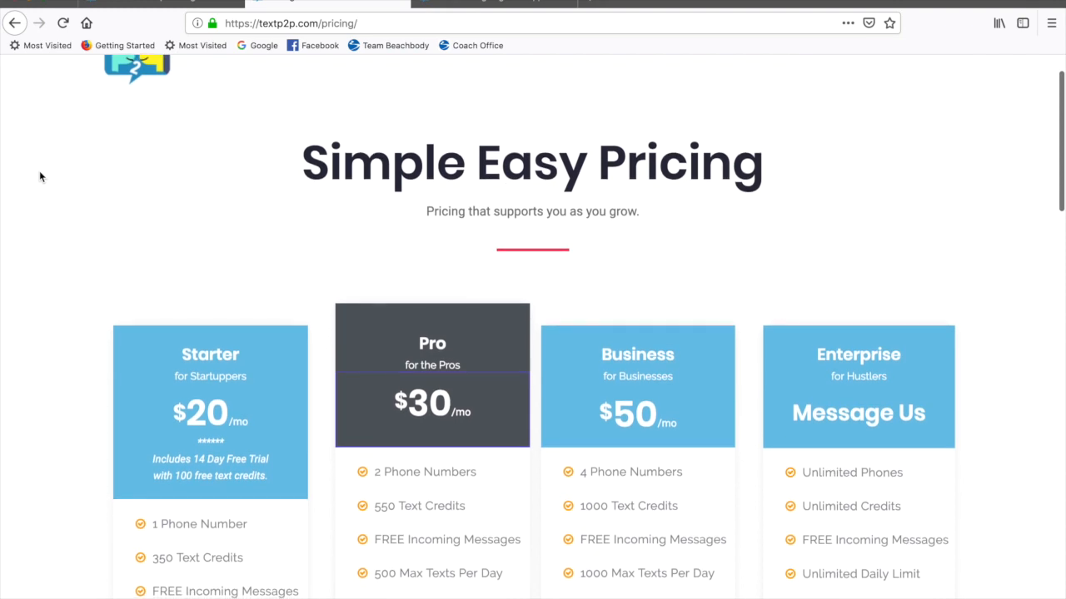
{"action": "scroll", "coordinate": [39, 177], "scroll_direction": "up", "scroll_amount": 1}
{"action": "scroll", "coordinate": [136, 249], "scroll_direction": "down", "scroll_amount": 4}
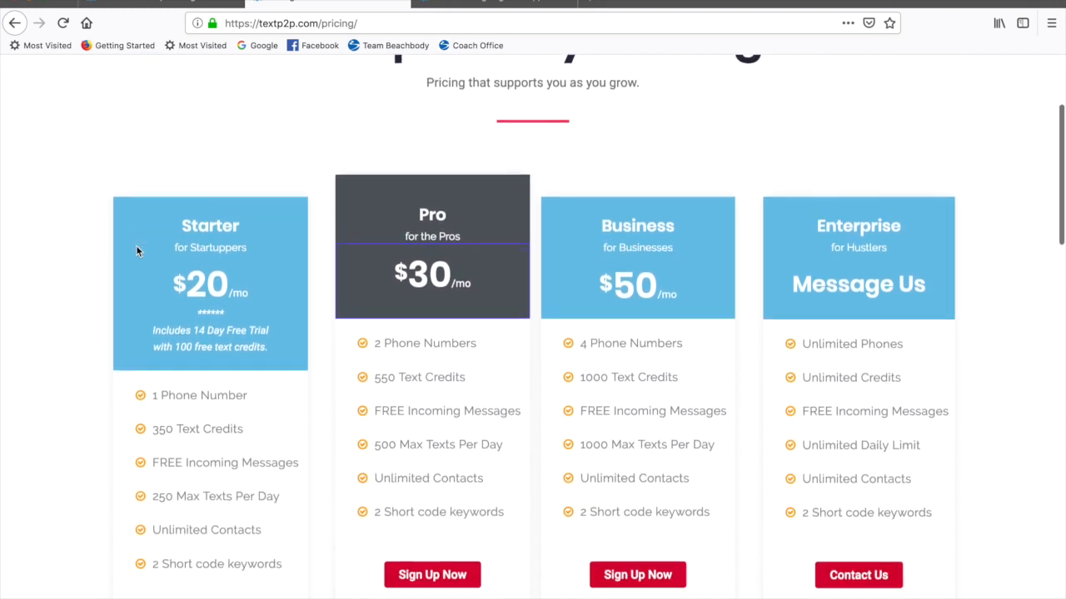
{"action": "scroll", "coordinate": [137, 249], "scroll_direction": "down", "scroll_amount": 1}
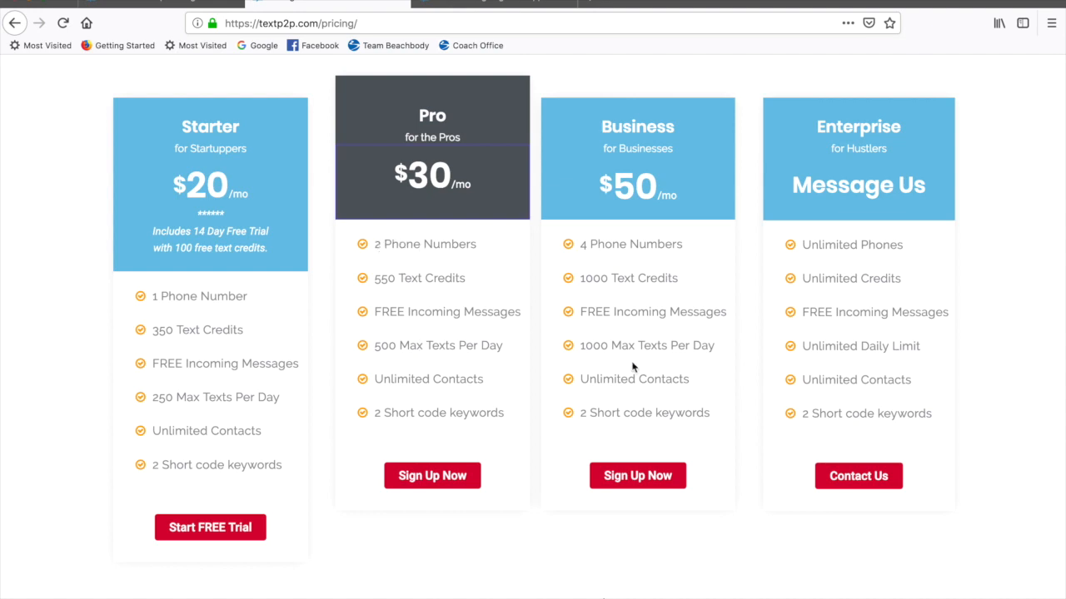
{"action": "scroll", "coordinate": [647, 369], "scroll_direction": "down", "scroll_amount": 1}
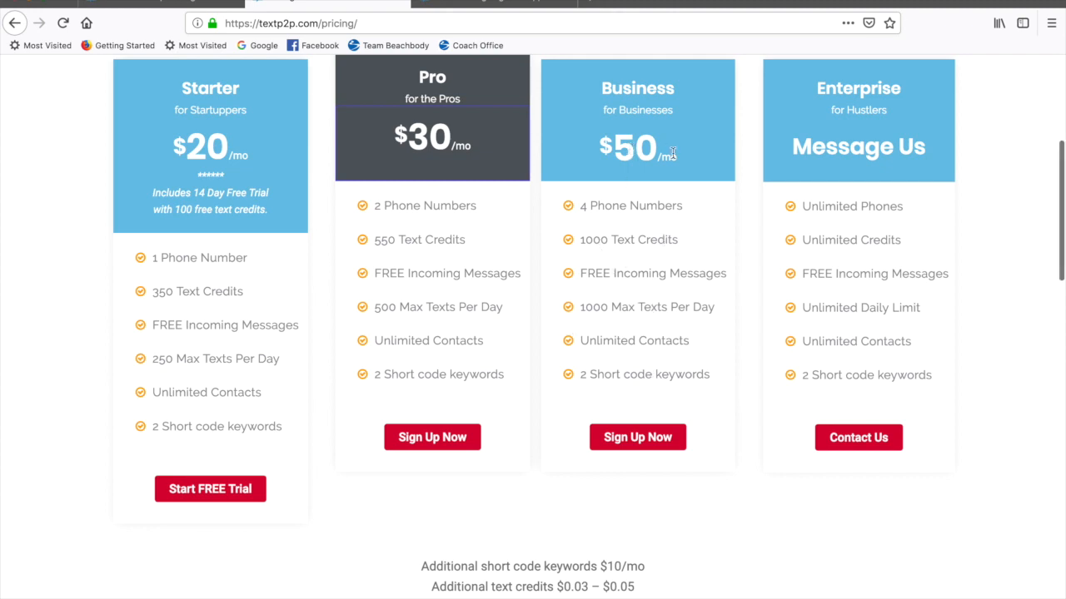
{"action": "scroll", "coordinate": [837, 241], "scroll_direction": "down", "scroll_amount": 1}
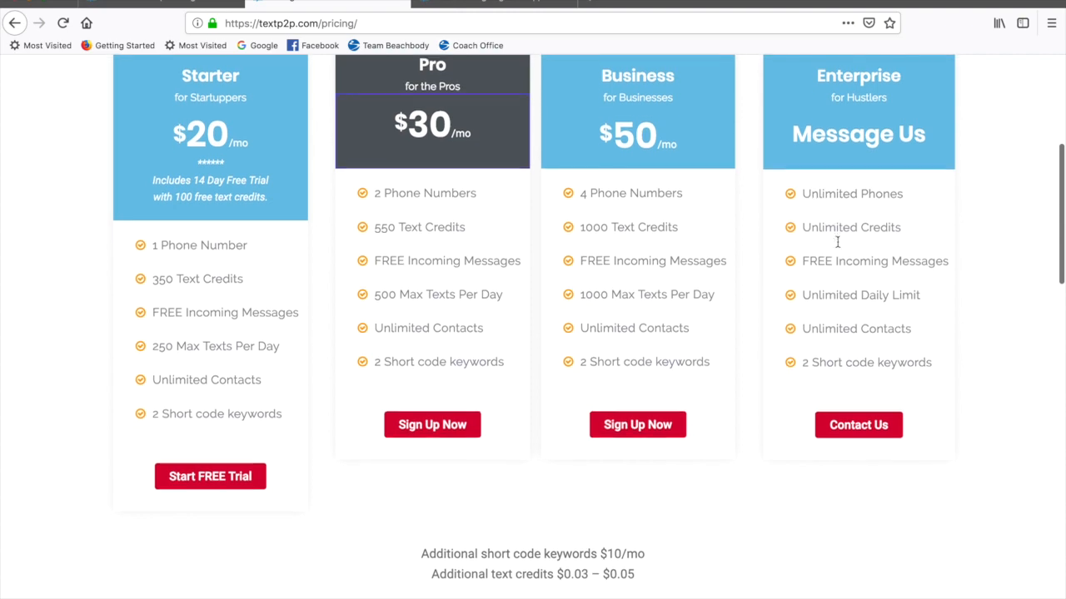
{"action": "scroll", "coordinate": [838, 242], "scroll_direction": "up", "scroll_amount": 2}
{"action": "scroll", "coordinate": [838, 241], "scroll_direction": "down", "scroll_amount": 1}
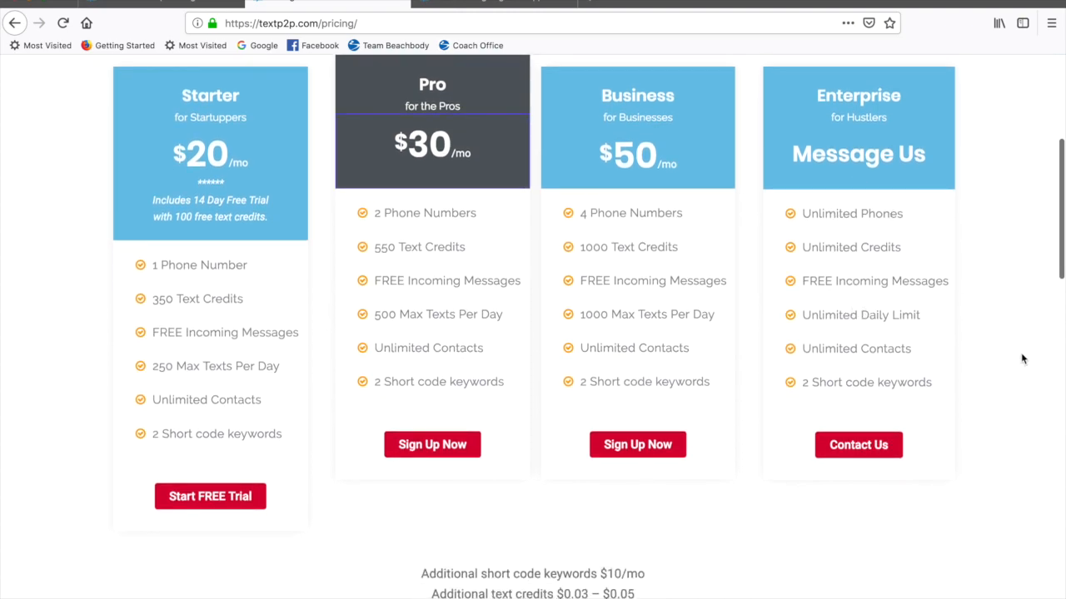
{"action": "scroll", "coordinate": [997, 409], "scroll_direction": "down", "scroll_amount": 3}
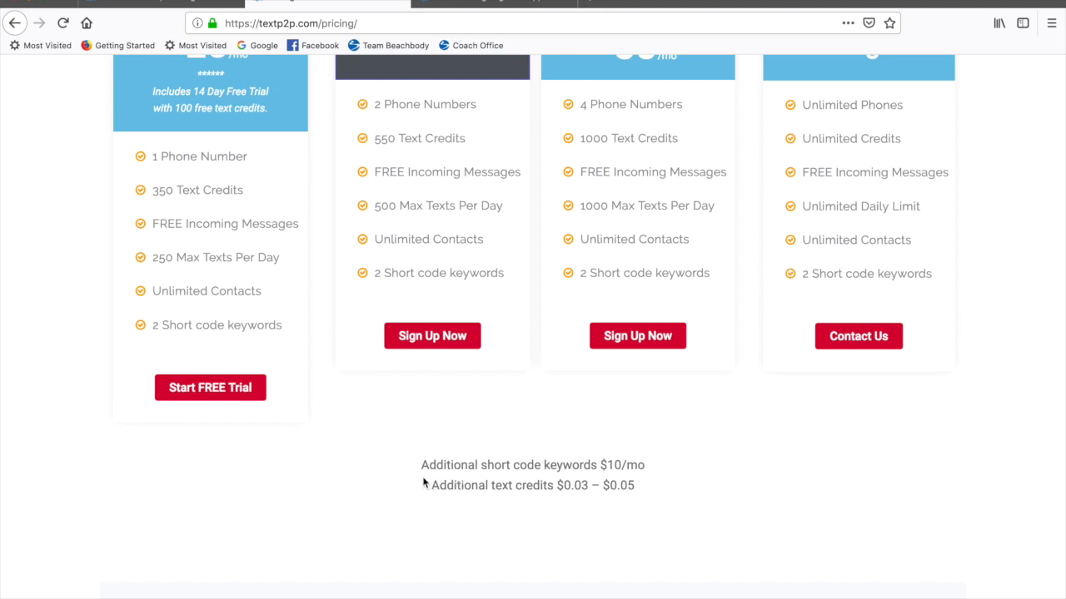
Highlight the prices for additional short code keywords and additional text credits beneath the plans
{"action": "left_click_drag", "start_coordinate": [476, 466], "coordinate": [643, 469]}
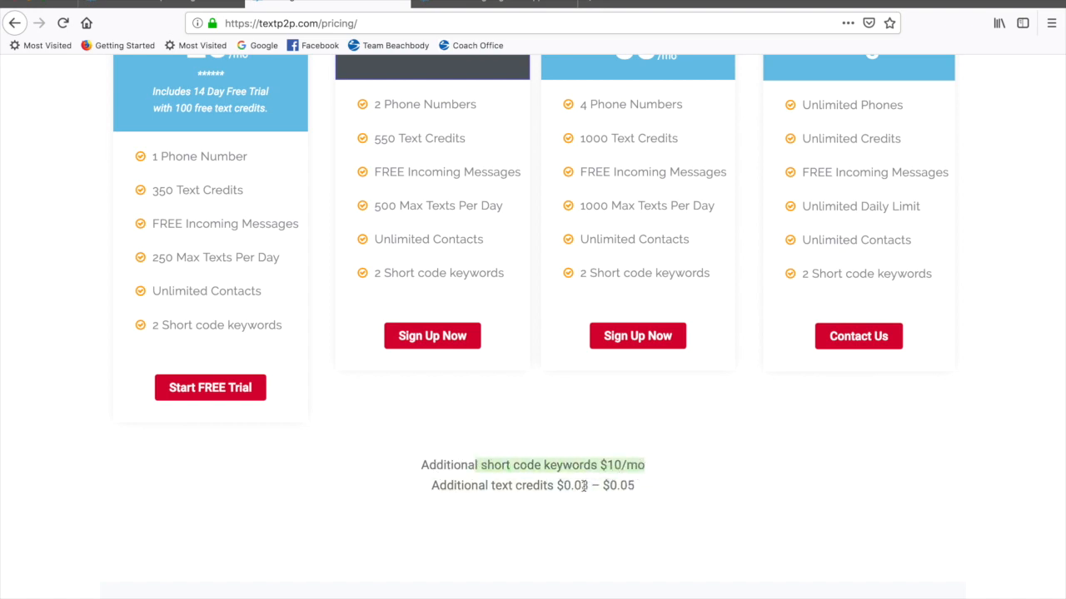
{"action": "left_click", "coordinate": [450, 486]}
{"action": "left_click_drag", "start_coordinate": [459, 485], "coordinate": [635, 504]}
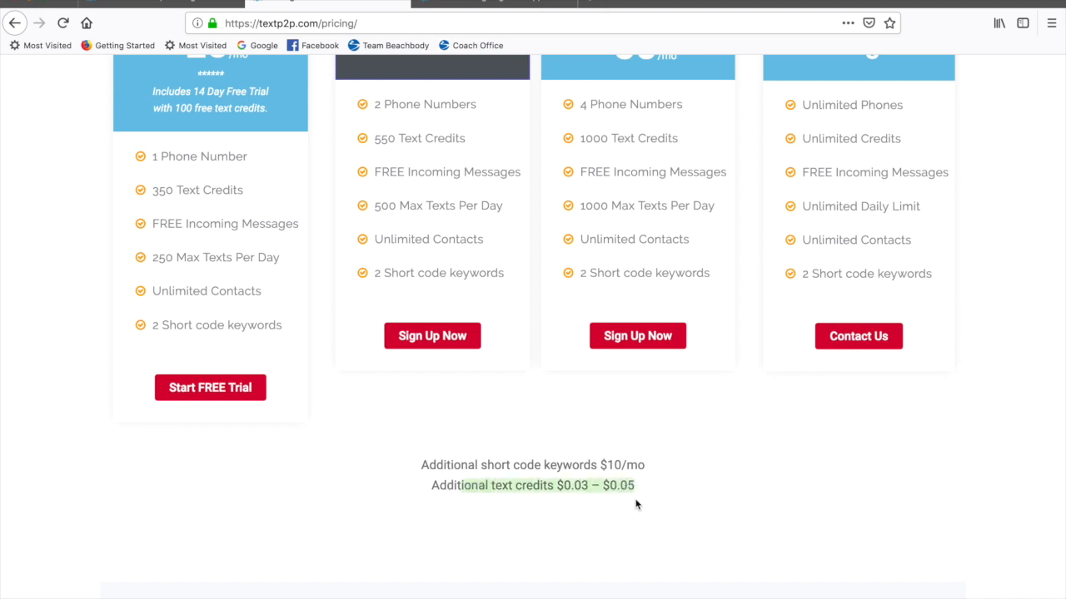
{"action": "scroll", "coordinate": [670, 469], "scroll_direction": "up", "scroll_amount": 5}
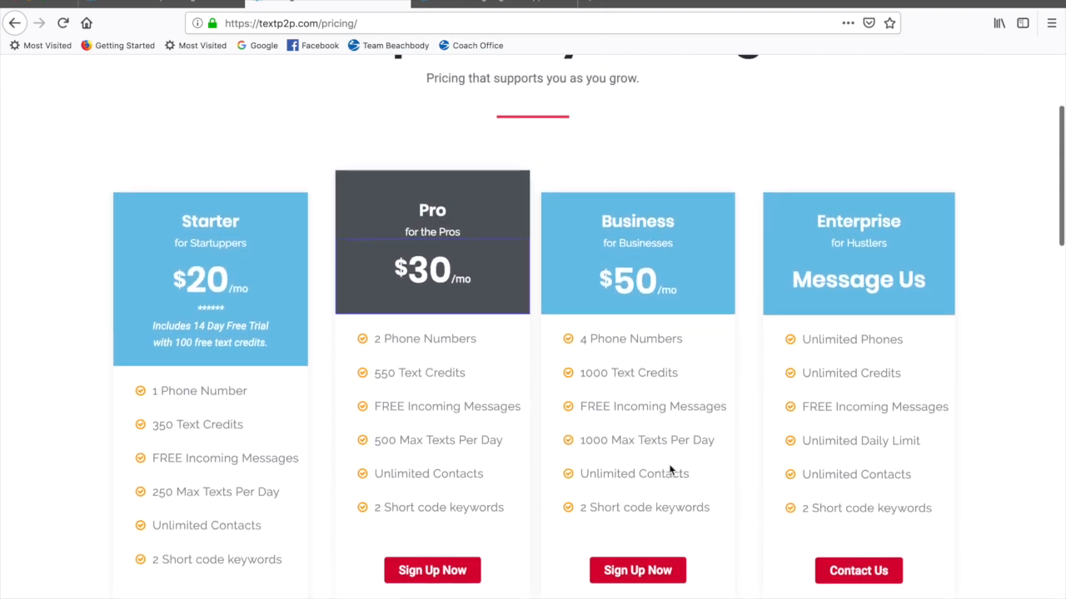
Return to the dashboard, review the existing lists, and inspect the form for creating a new list without saving anything
{"action": "left_click", "coordinate": [160, 4]}
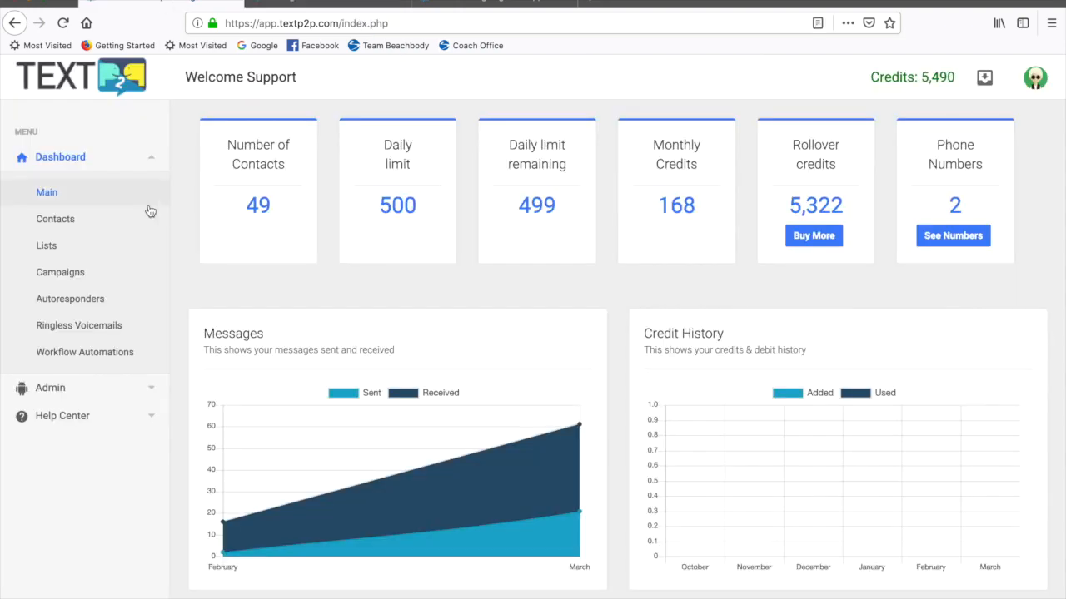
{"action": "left_click", "coordinate": [65, 247]}
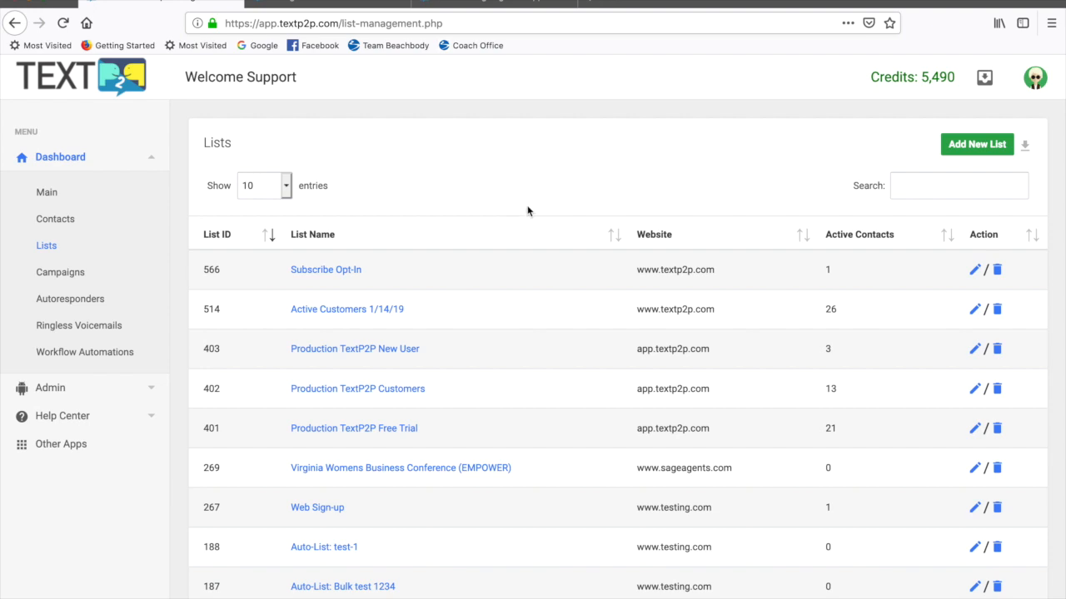
{"action": "scroll", "coordinate": [527, 210], "scroll_direction": "down", "scroll_amount": 1}
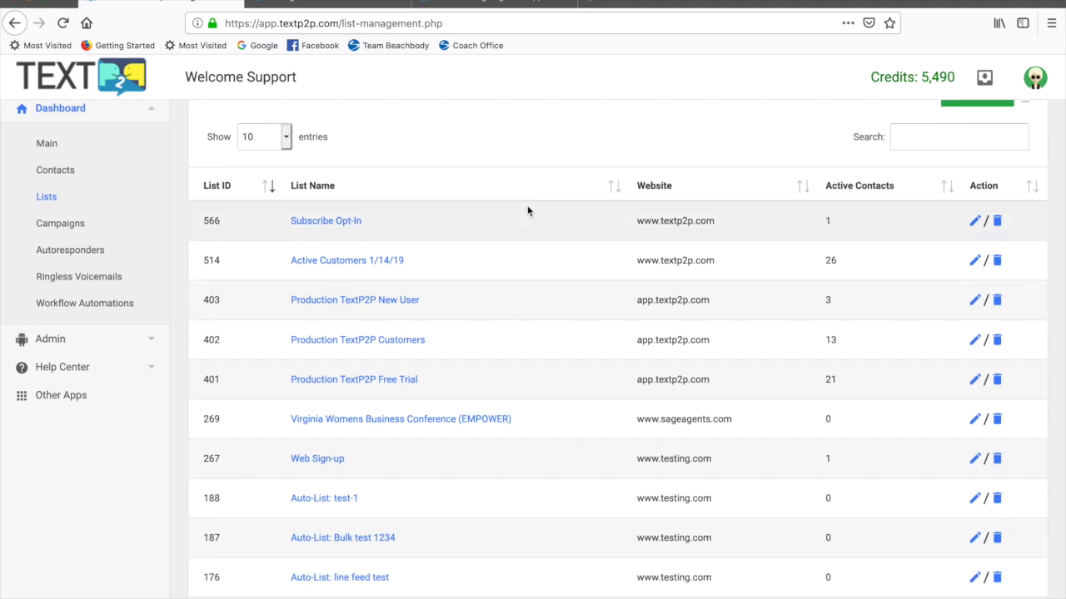
{"action": "scroll", "coordinate": [527, 208], "scroll_direction": "up", "scroll_amount": 1}
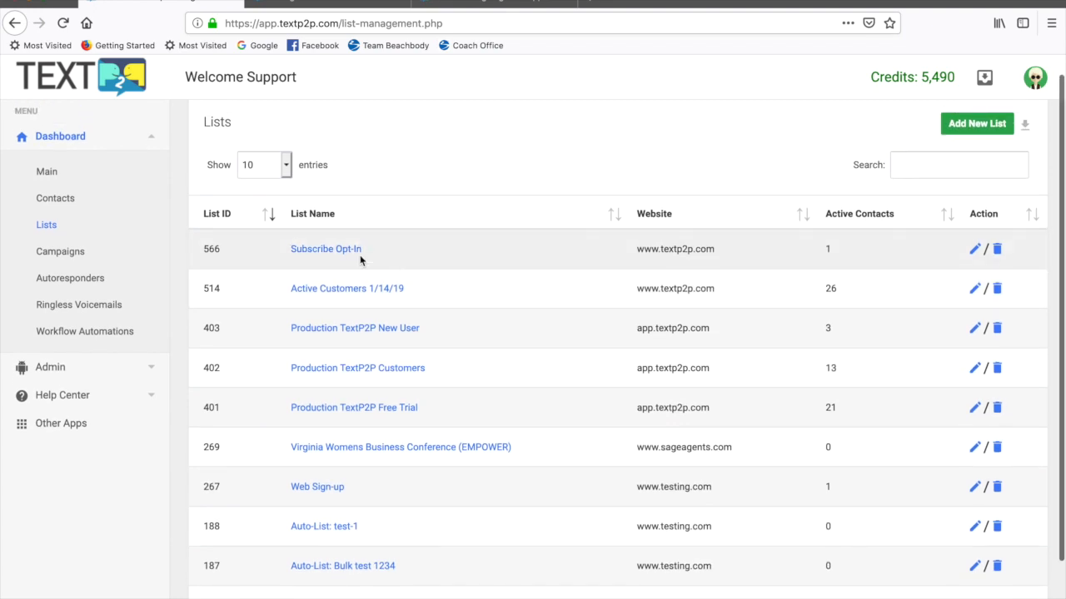
{"action": "left_click", "coordinate": [979, 127]}
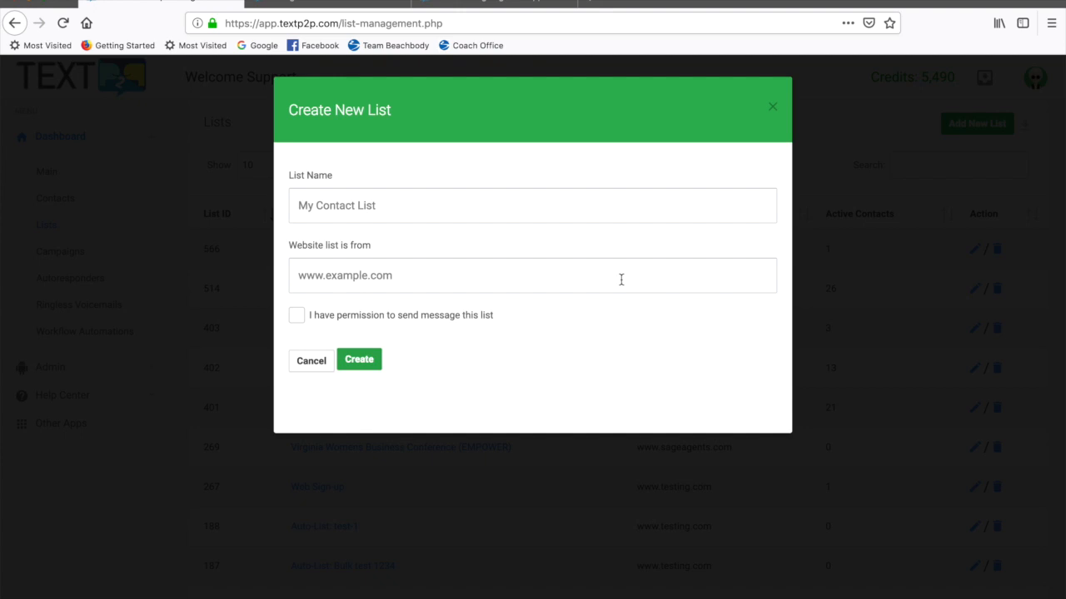
{"action": "left_click", "coordinate": [773, 112]}
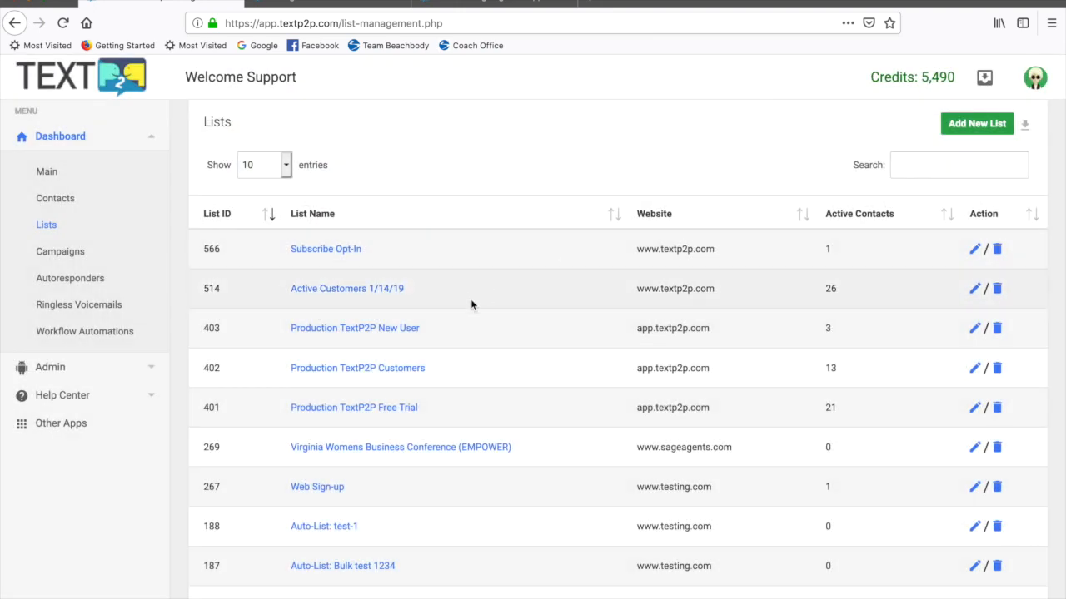
Open the Subscribe Opt-In list and bring up its Import Contacts page
{"action": "left_click", "coordinate": [335, 248]}
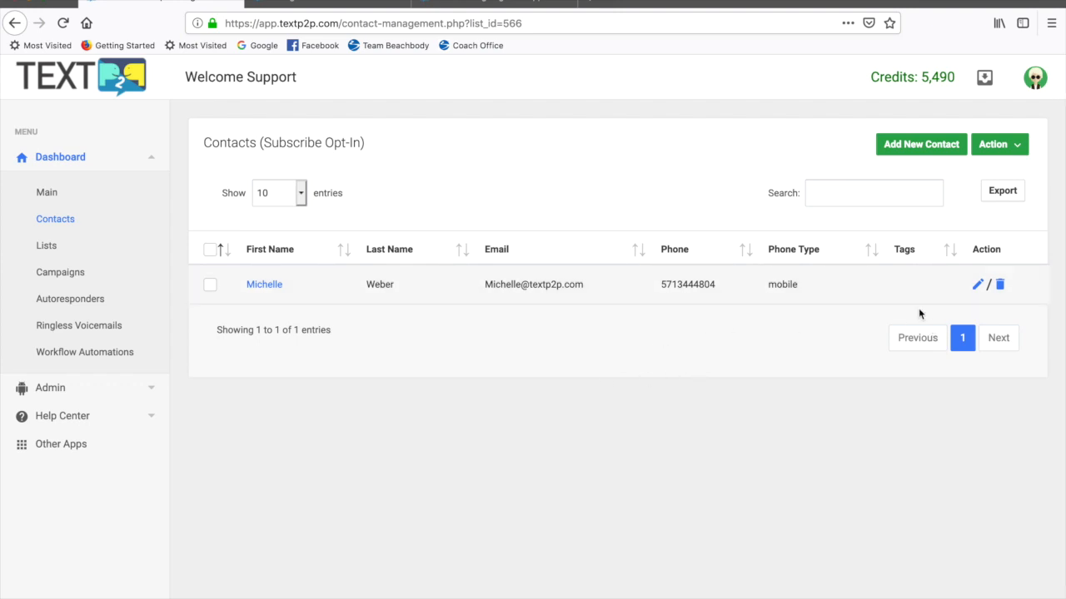
{"action": "left_click", "coordinate": [1018, 148]}
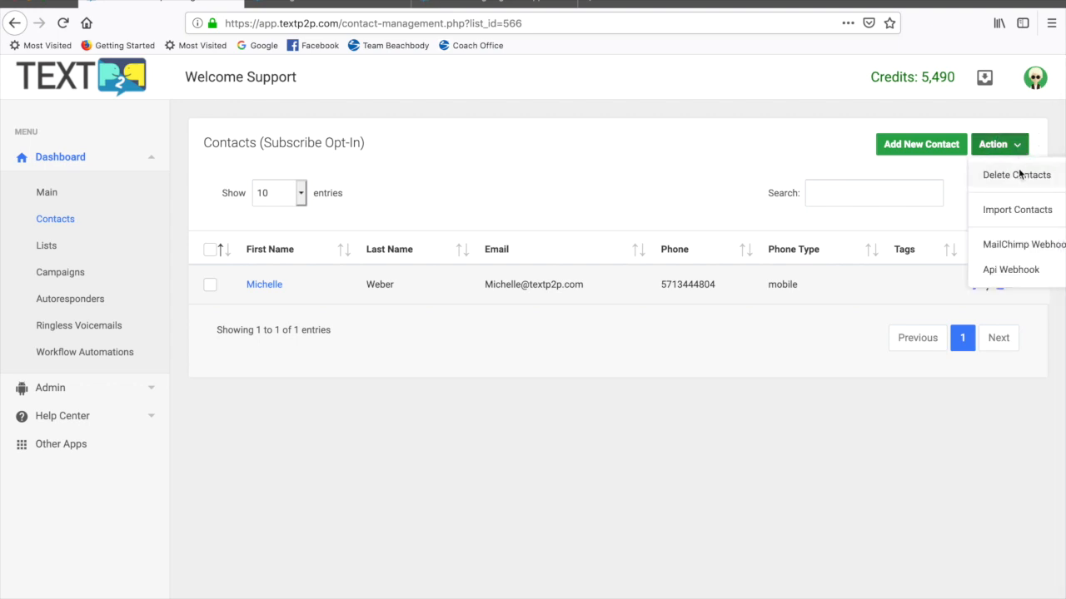
{"action": "left_click", "coordinate": [1023, 212]}
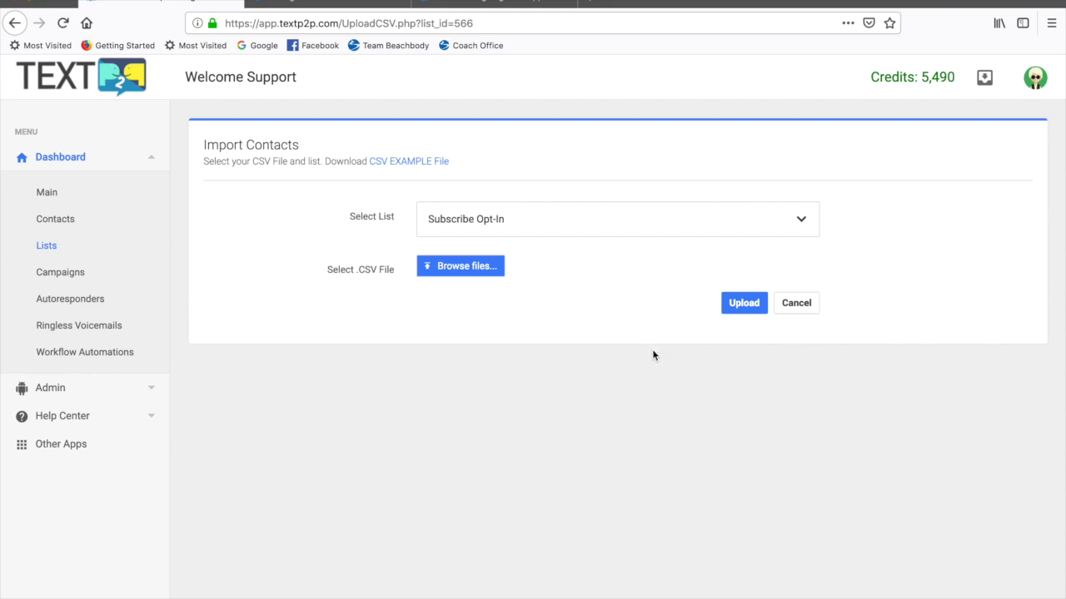
Go back to the lists overview and open New List 1 from the second page of lists
{"action": "left_click", "coordinate": [73, 249]}
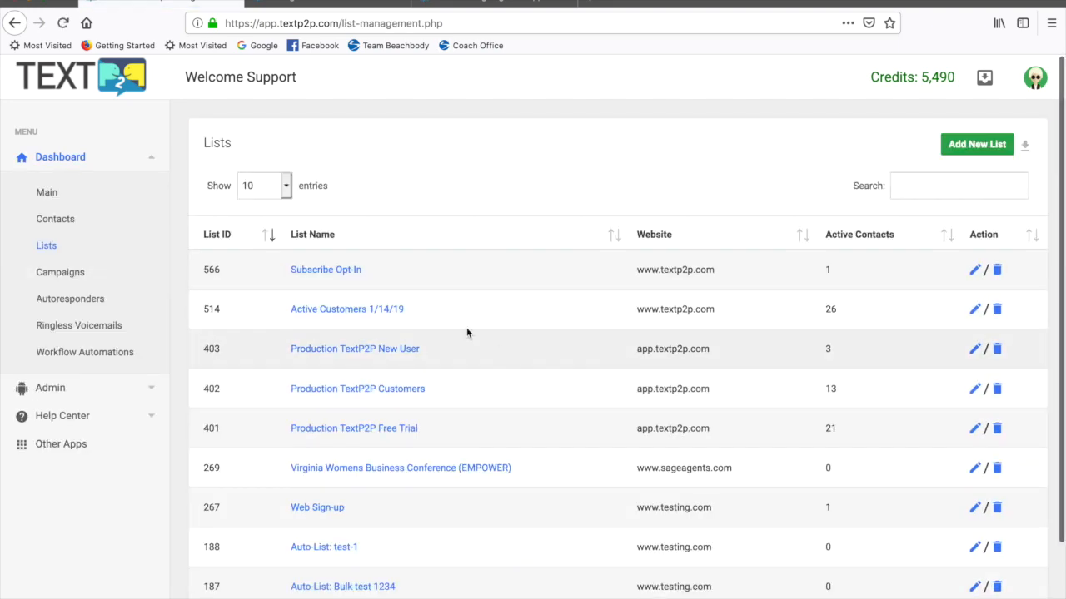
{"action": "scroll", "coordinate": [590, 408], "scroll_direction": "down", "scroll_amount": 2}
{"action": "scroll", "coordinate": [589, 410], "scroll_direction": "up", "scroll_amount": 2}
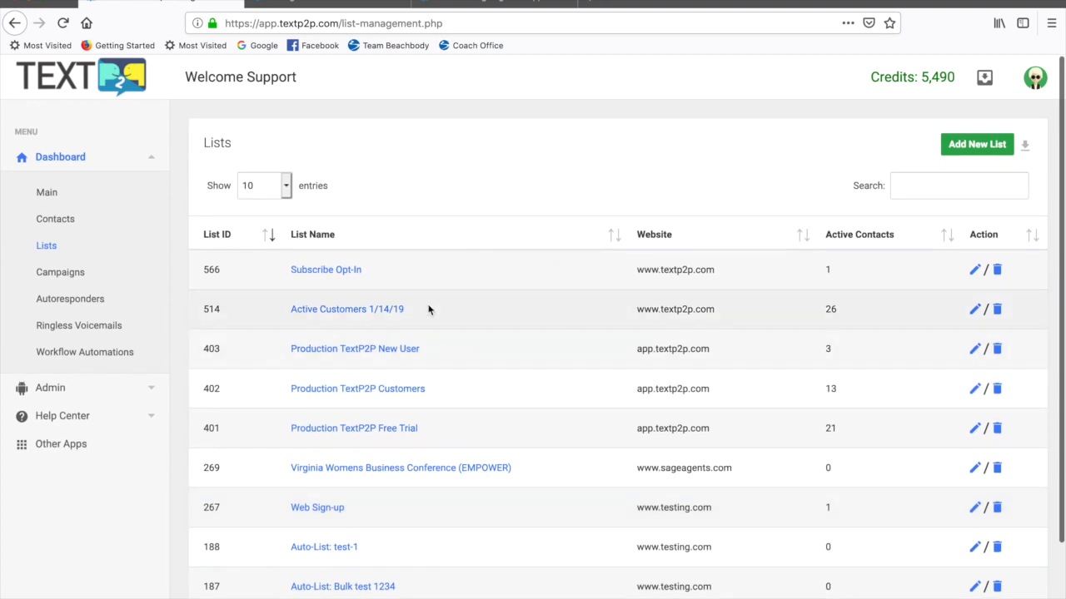
{"action": "scroll", "coordinate": [499, 411], "scroll_direction": "down", "scroll_amount": 2}
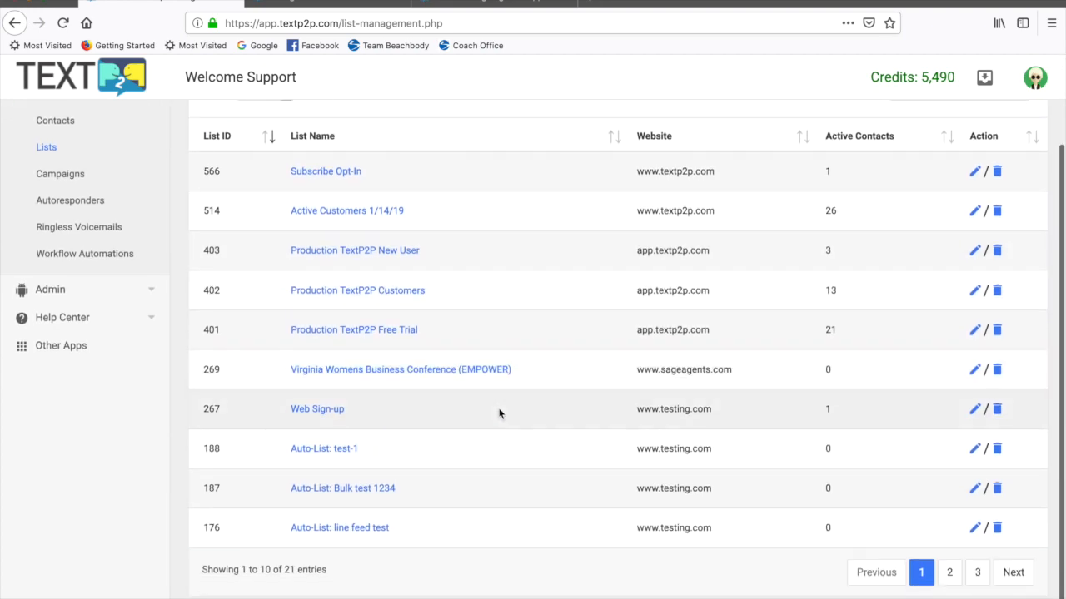
{"action": "left_click", "coordinate": [949, 573]}
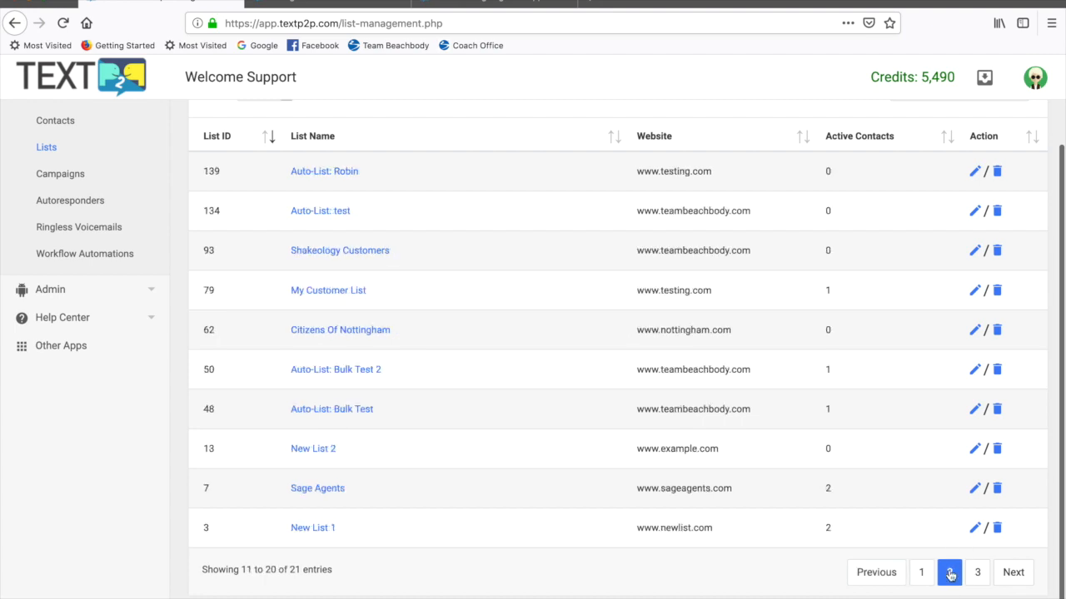
{"action": "left_click", "coordinate": [304, 529]}
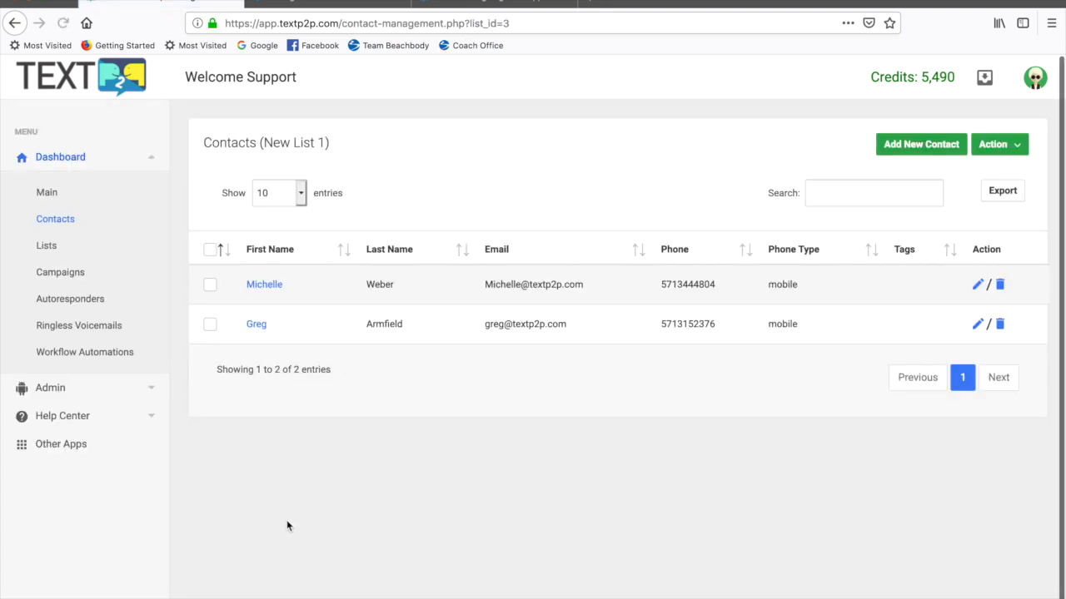
Open the details of the second contact in New List 1 and view the available tags without choosing one
{"action": "left_click", "coordinate": [260, 324]}
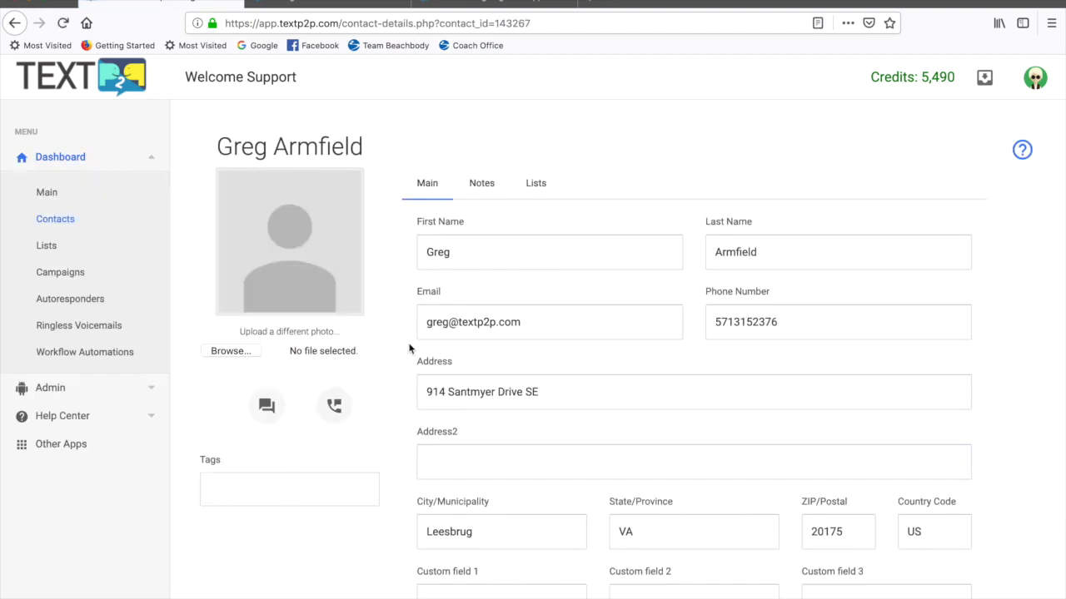
{"action": "scroll", "coordinate": [409, 348], "scroll_direction": "down", "scroll_amount": 2}
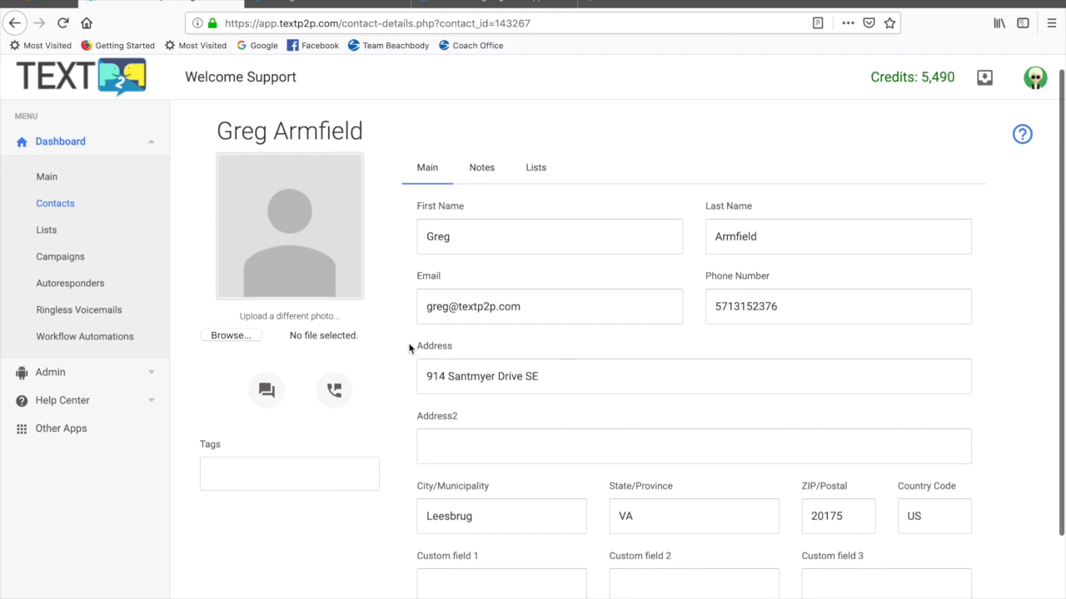
{"action": "scroll", "coordinate": [409, 348], "scroll_direction": "up", "scroll_amount": 1}
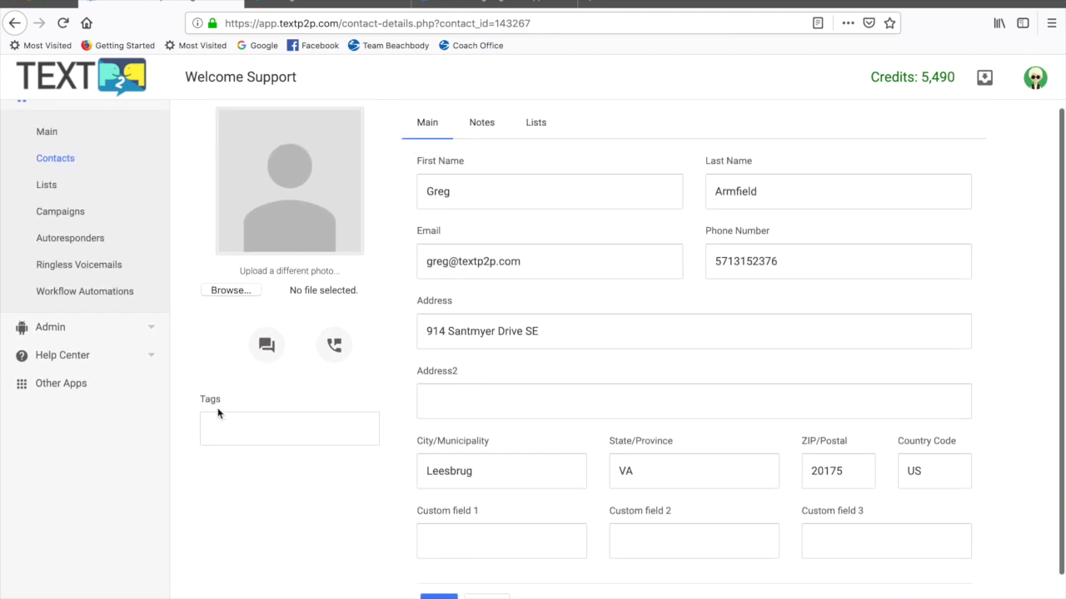
{"action": "left_click", "coordinate": [222, 428]}
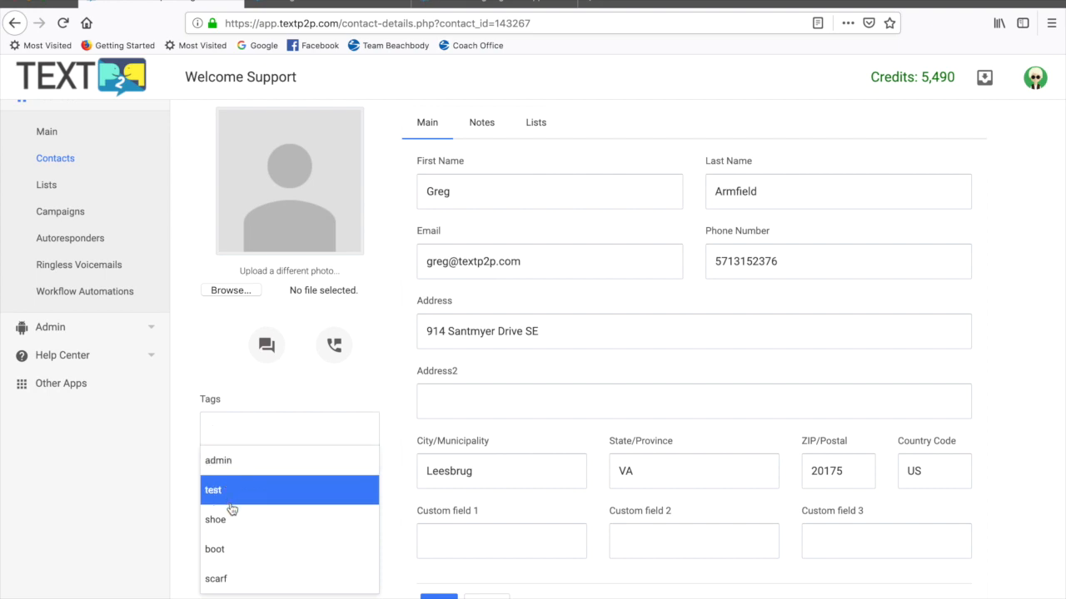
{"action": "left_click", "coordinate": [399, 476]}
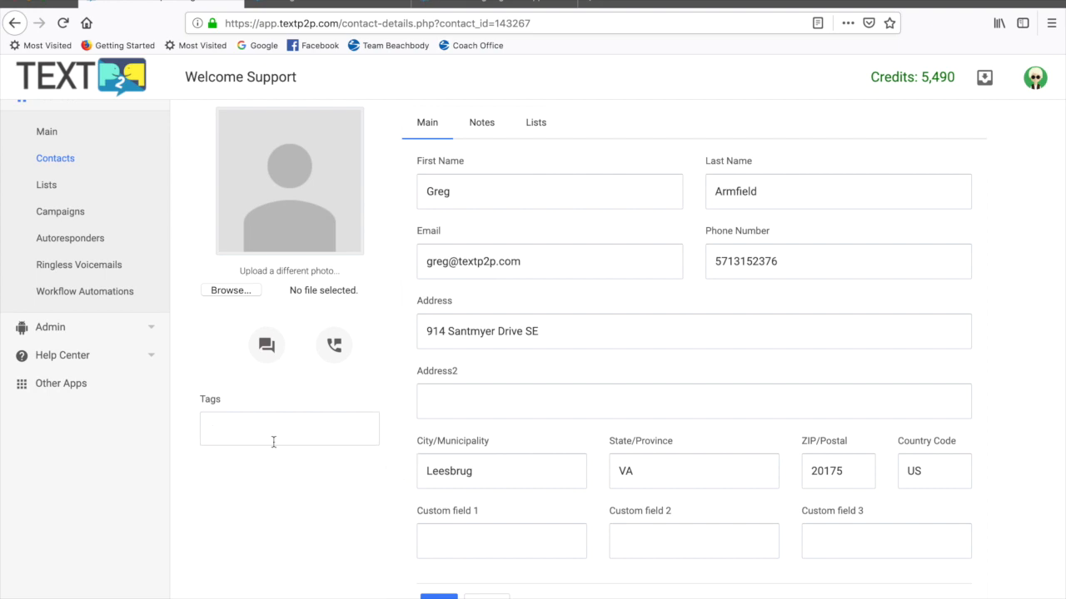
Review the contact's detail fields and put the cursor in Custom field 1
{"action": "scroll", "coordinate": [405, 436], "scroll_direction": "up", "scroll_amount": 1}
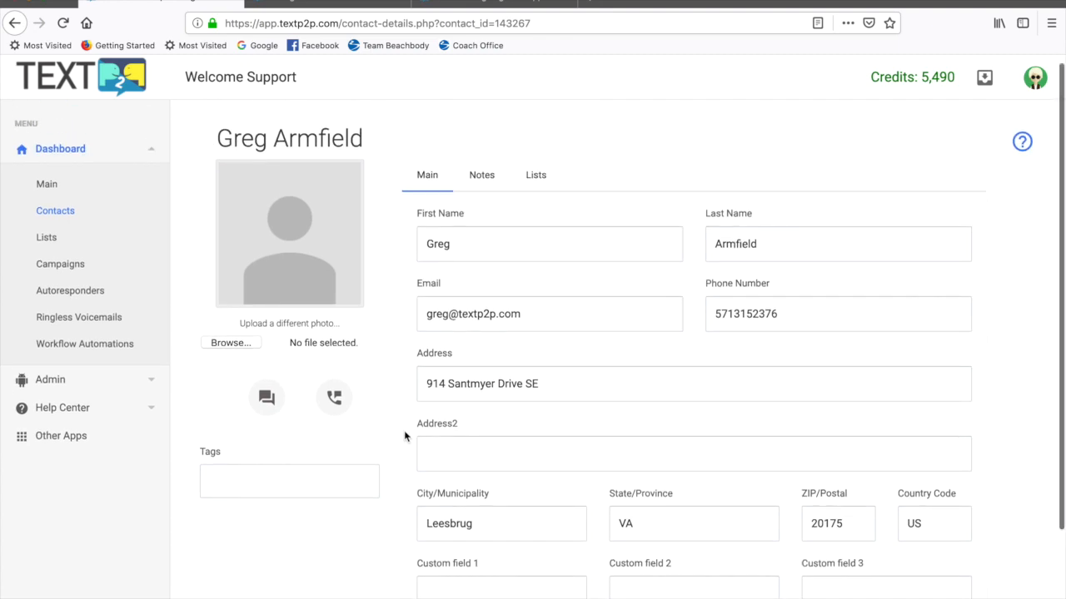
{"action": "scroll", "coordinate": [405, 436], "scroll_direction": "down", "scroll_amount": 1}
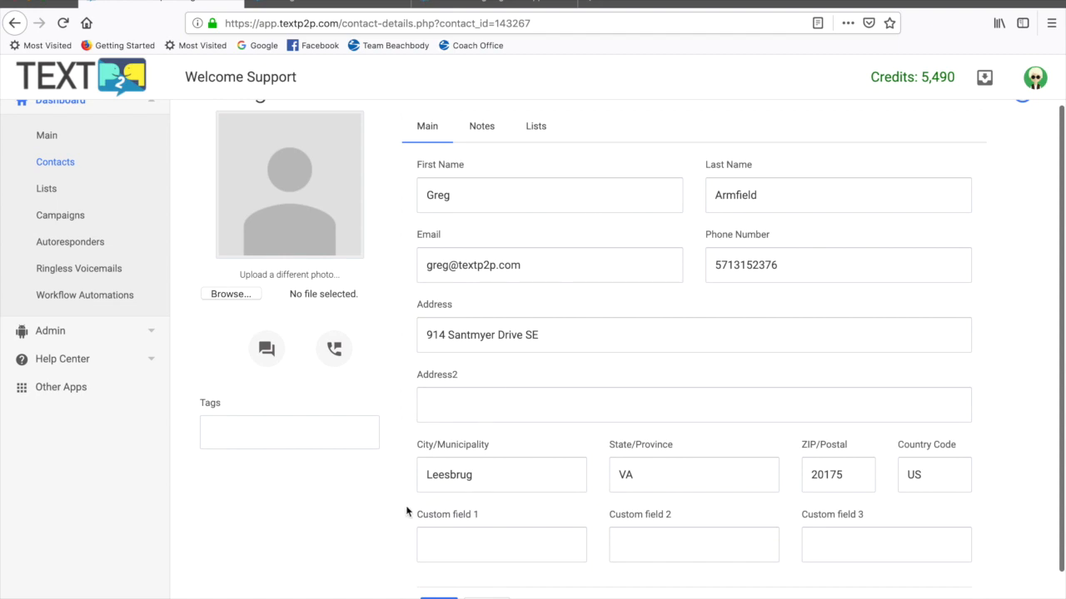
{"action": "left_click", "coordinate": [477, 551]}
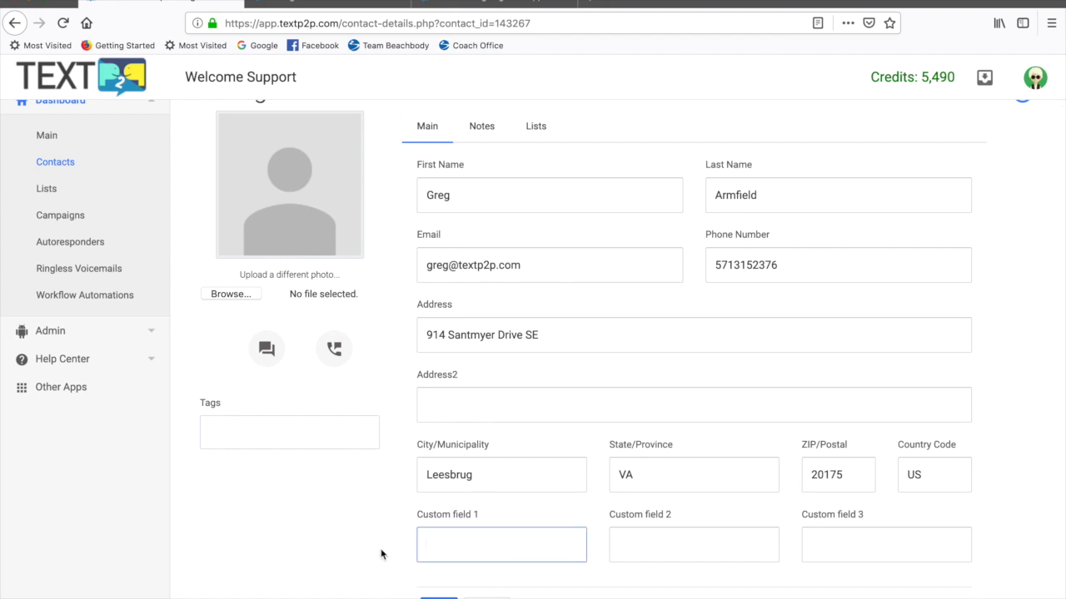
Review the rest of the contact's main details, then look at the contact's notes editor and the available and assigned lists
{"action": "scroll", "coordinate": [386, 562], "scroll_direction": "down", "scroll_amount": 1}
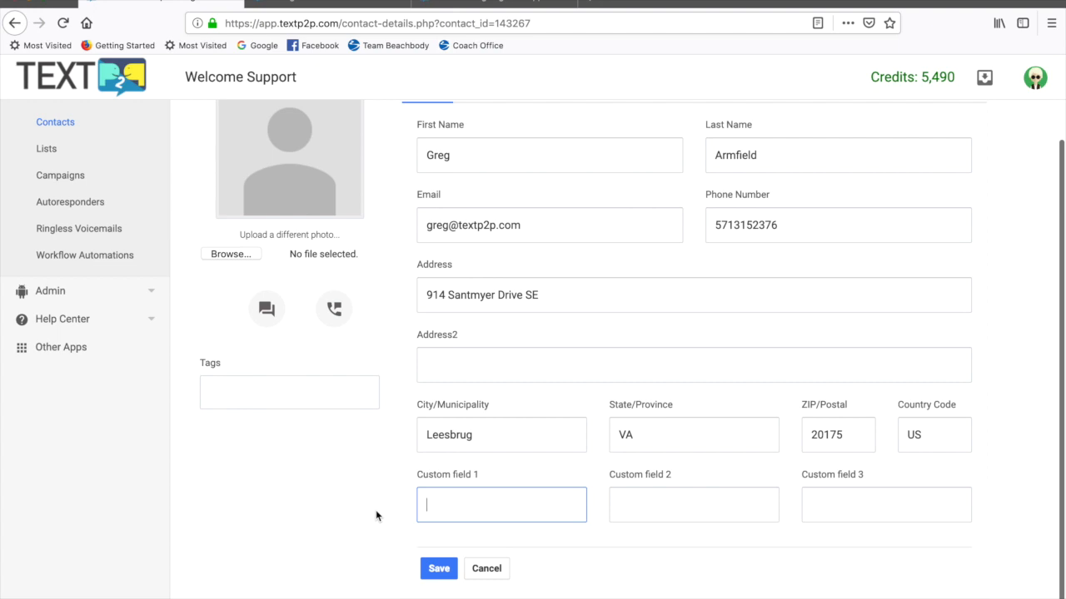
{"action": "scroll", "coordinate": [375, 510], "scroll_direction": "up", "scroll_amount": 3}
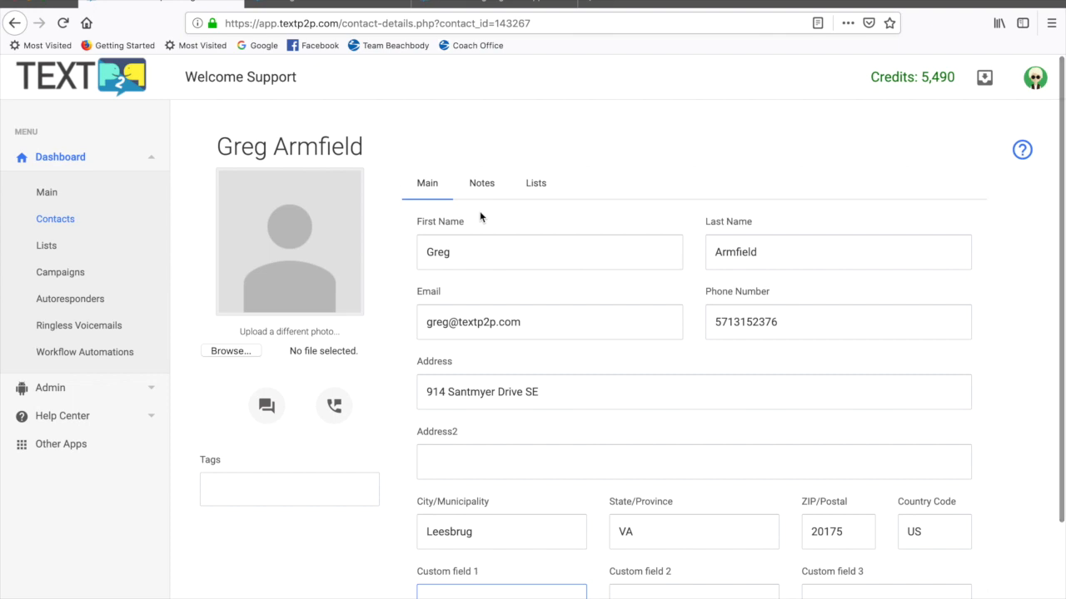
{"action": "left_click", "coordinate": [485, 184]}
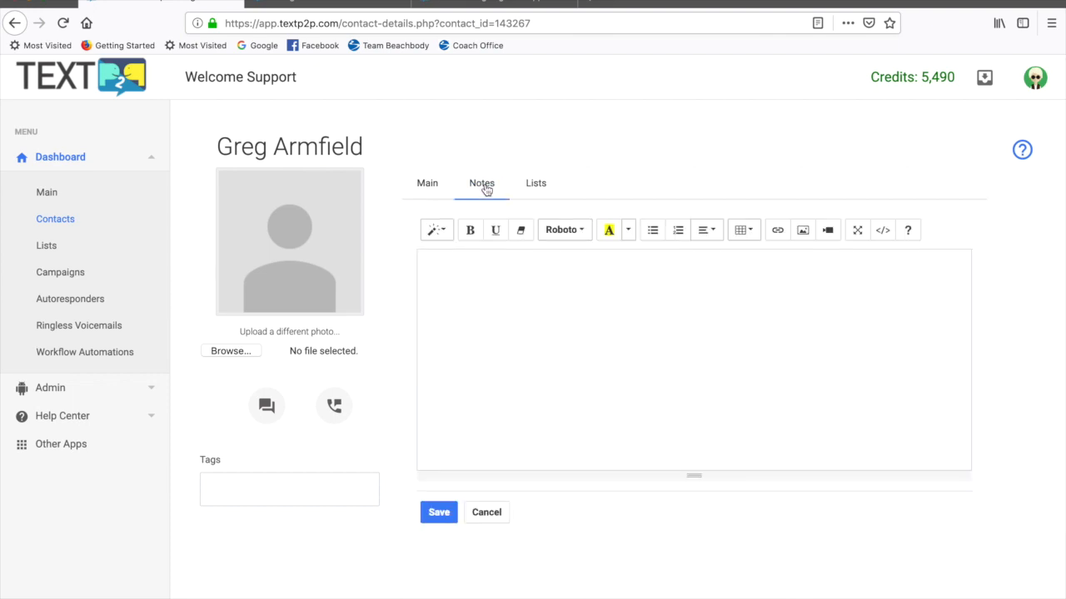
{"action": "left_click", "coordinate": [542, 193]}
{"action": "left_click", "coordinate": [530, 283]}
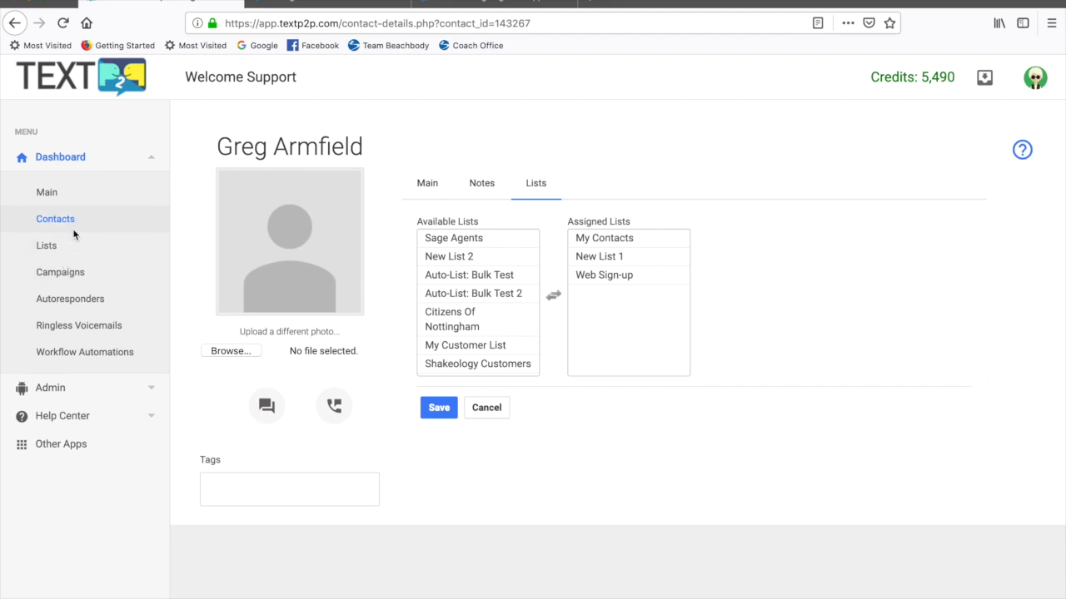
Open the campaigns overview and start creating a new campaign
{"action": "left_click", "coordinate": [82, 276]}
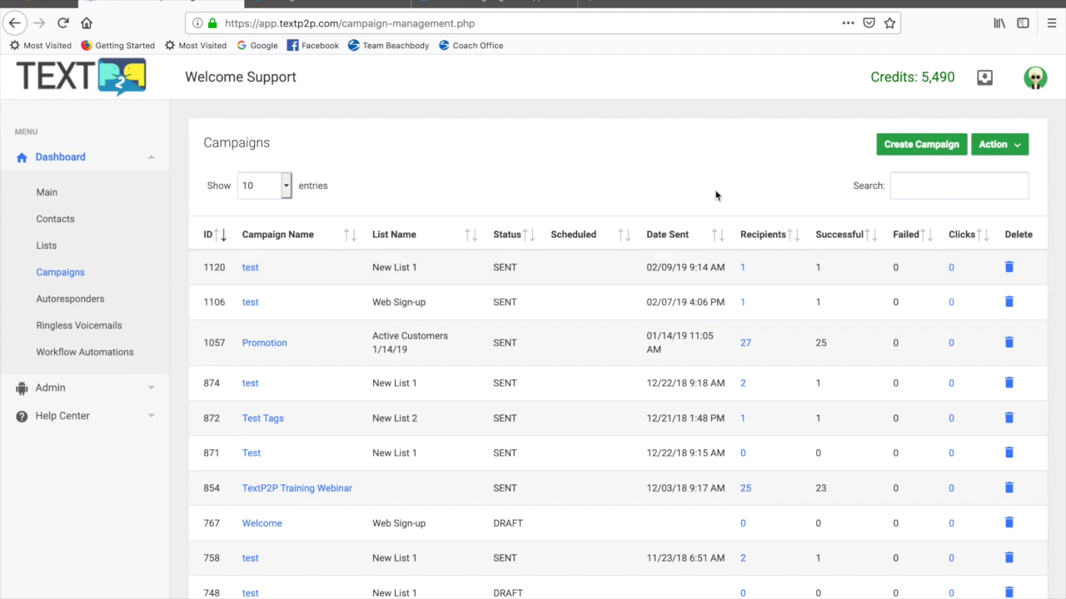
{"action": "left_click", "coordinate": [934, 147]}
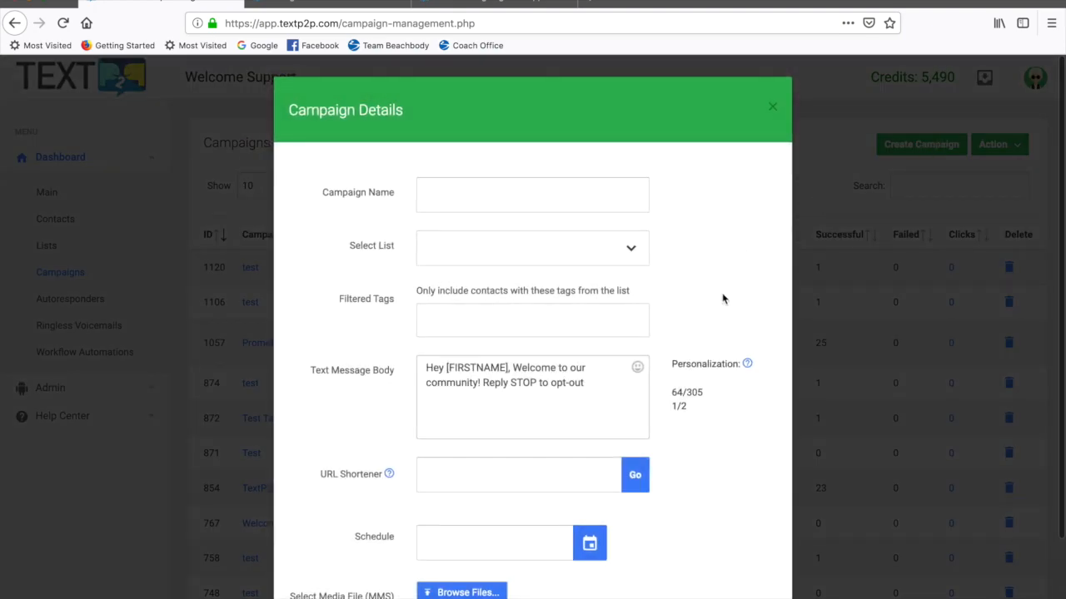
{"action": "scroll", "coordinate": [723, 300], "scroll_direction": "down", "scroll_amount": 1}
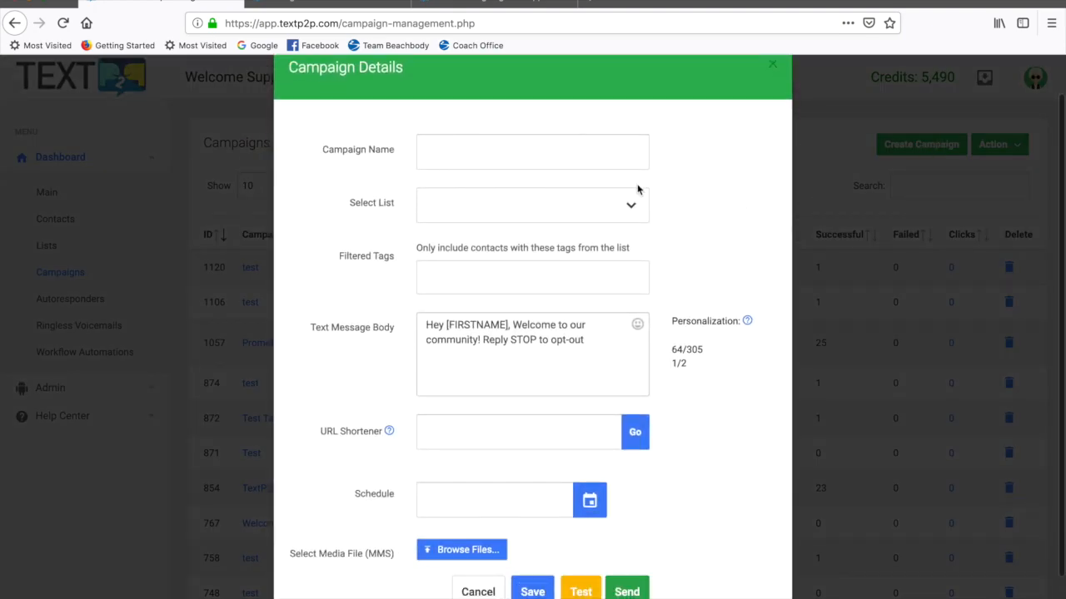
Choose New List 1 as the campaign's list and view the available filter tags without choosing one
{"action": "left_click", "coordinate": [527, 215]}
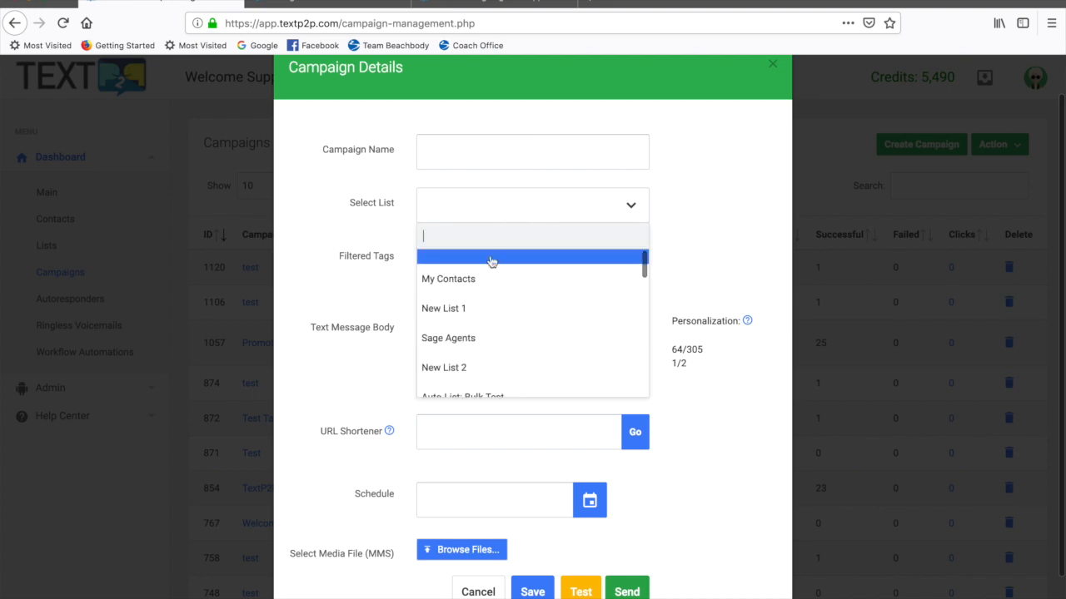
{"action": "left_click", "coordinate": [471, 310]}
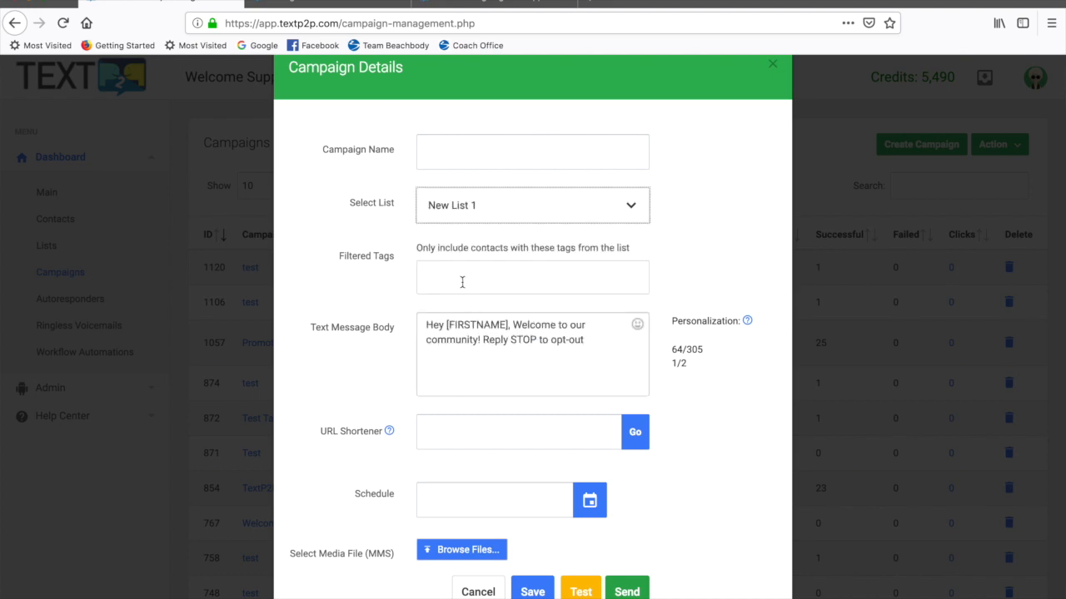
{"action": "left_click", "coordinate": [458, 278]}
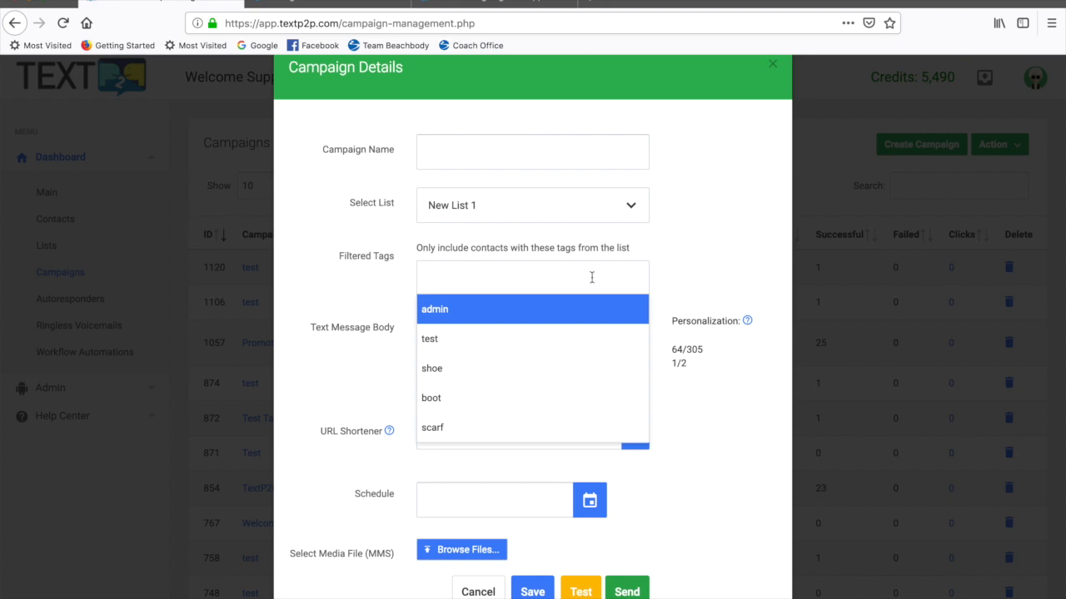
{"action": "left_click", "coordinate": [723, 270]}
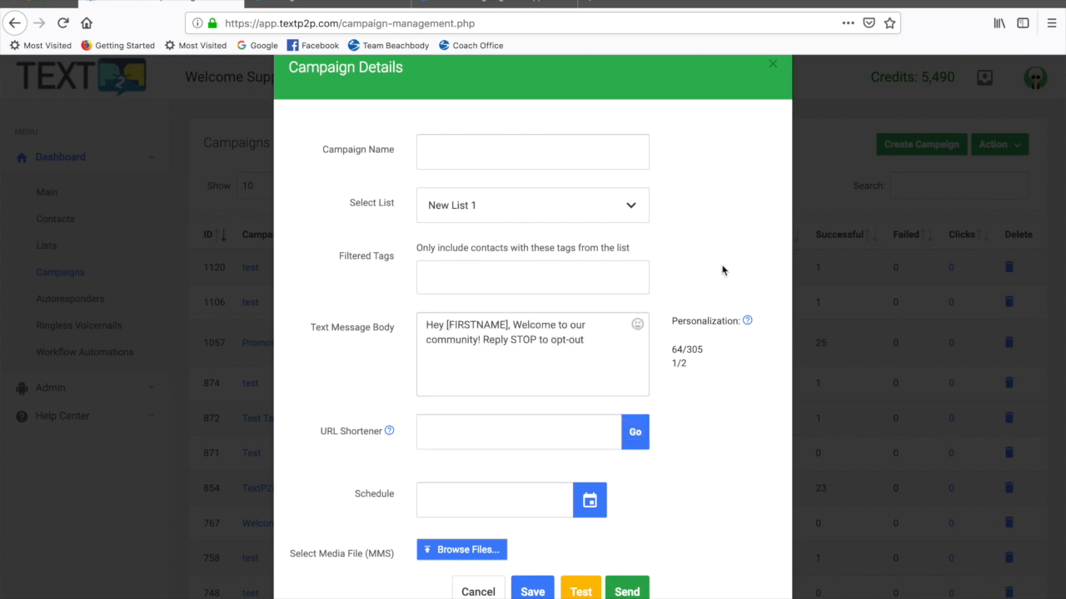
Examine the default text message body, highlighting the [FIRSTNAME] placeholder, the whole message and the "Reply STOP to opt-out" wording
{"action": "scroll", "coordinate": [717, 280], "scroll_direction": "down", "scroll_amount": 1}
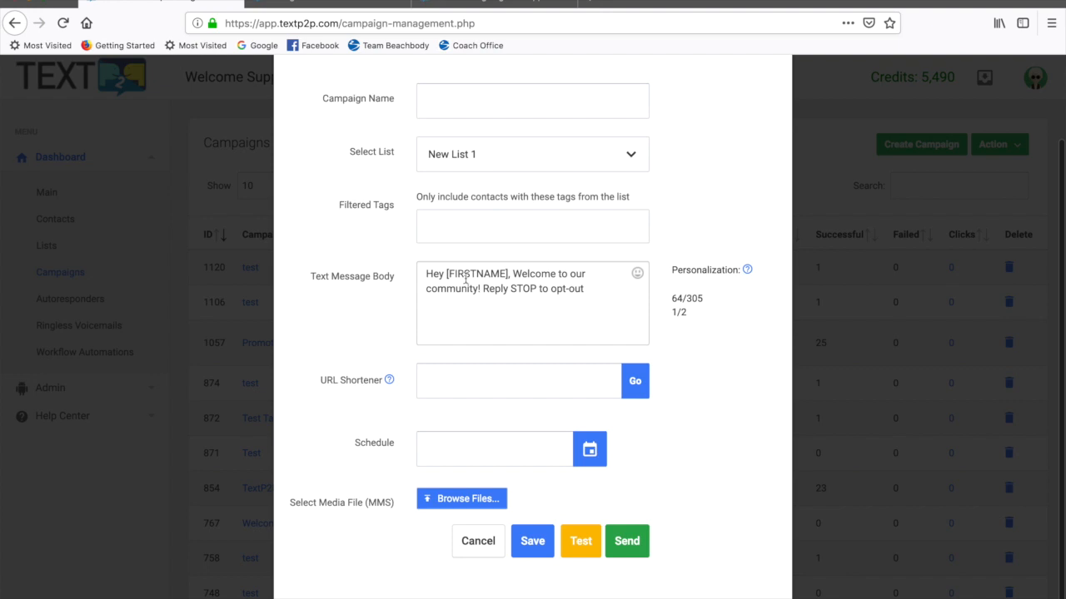
{"action": "left_click_drag", "start_coordinate": [445, 274], "coordinate": [510, 276]}
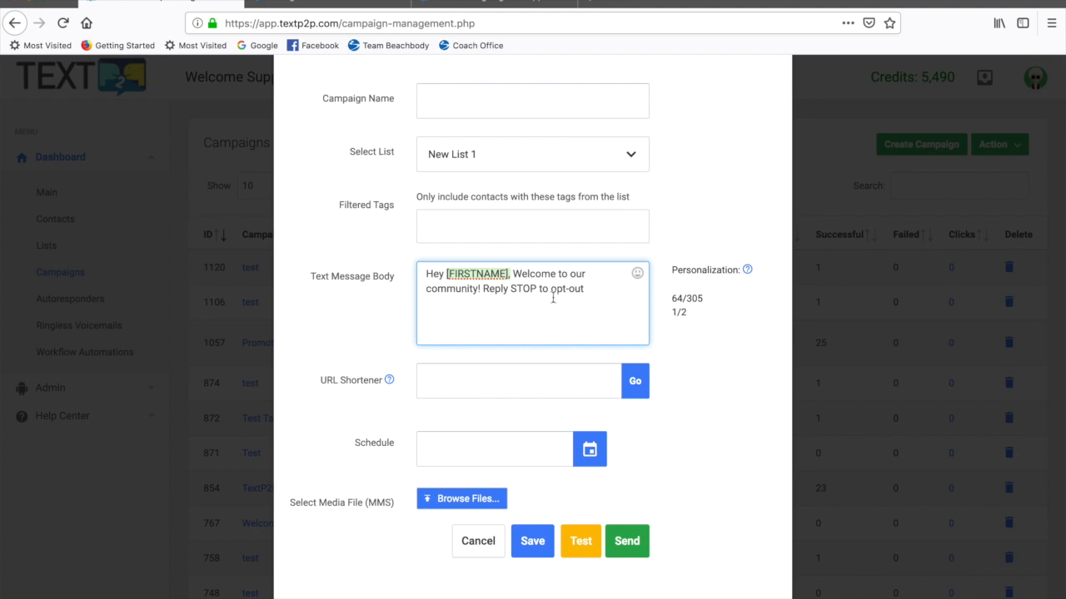
{"action": "scroll", "coordinate": [557, 314], "scroll_direction": "down", "scroll_amount": 1}
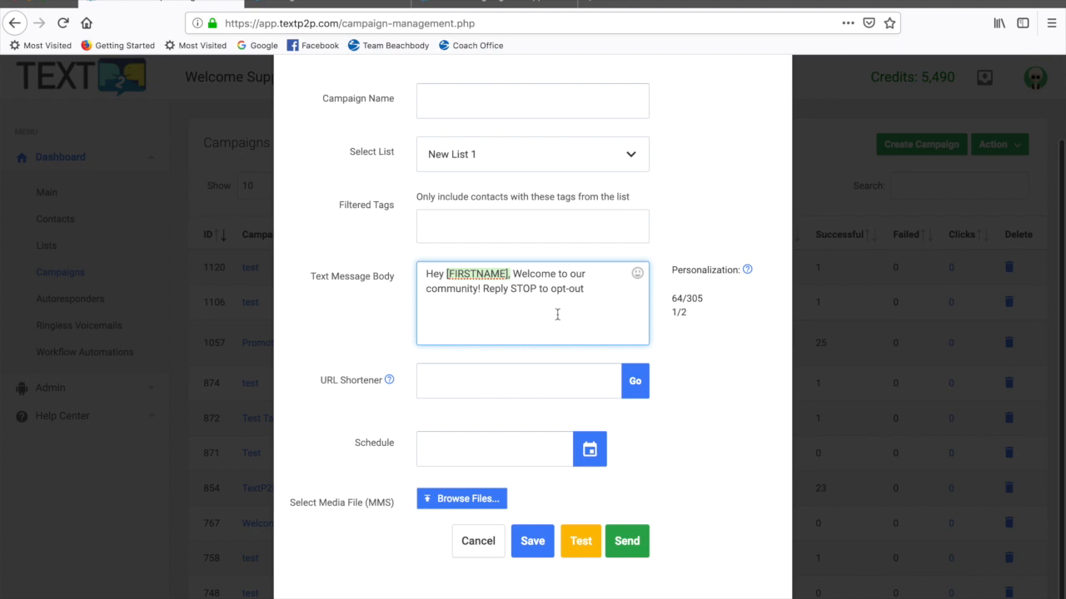
{"action": "left_click", "coordinate": [539, 278]}
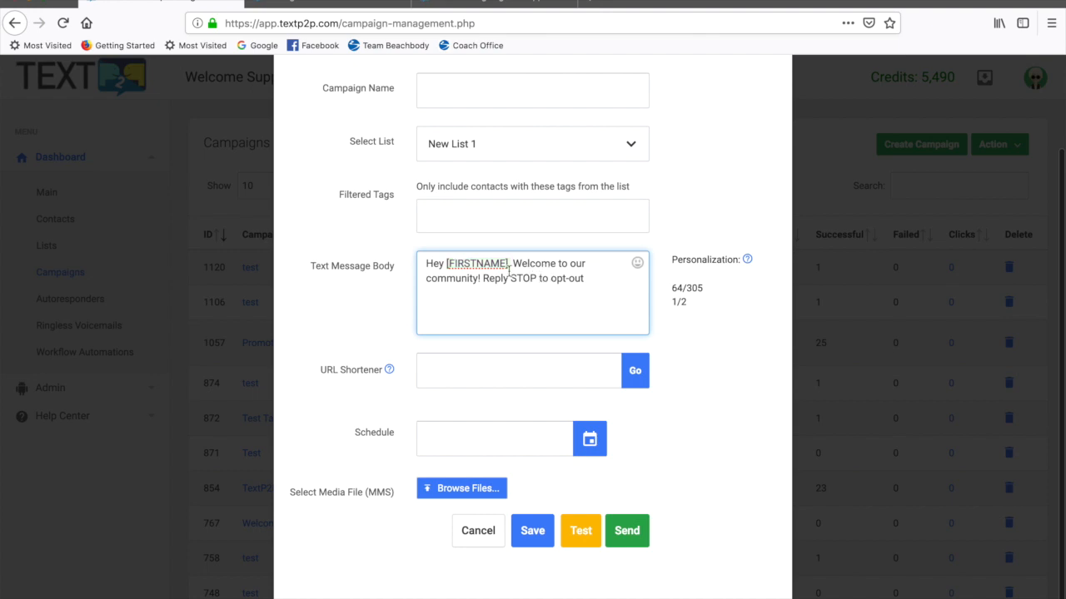
{"action": "left_click_drag", "start_coordinate": [427, 263], "coordinate": [495, 292]}
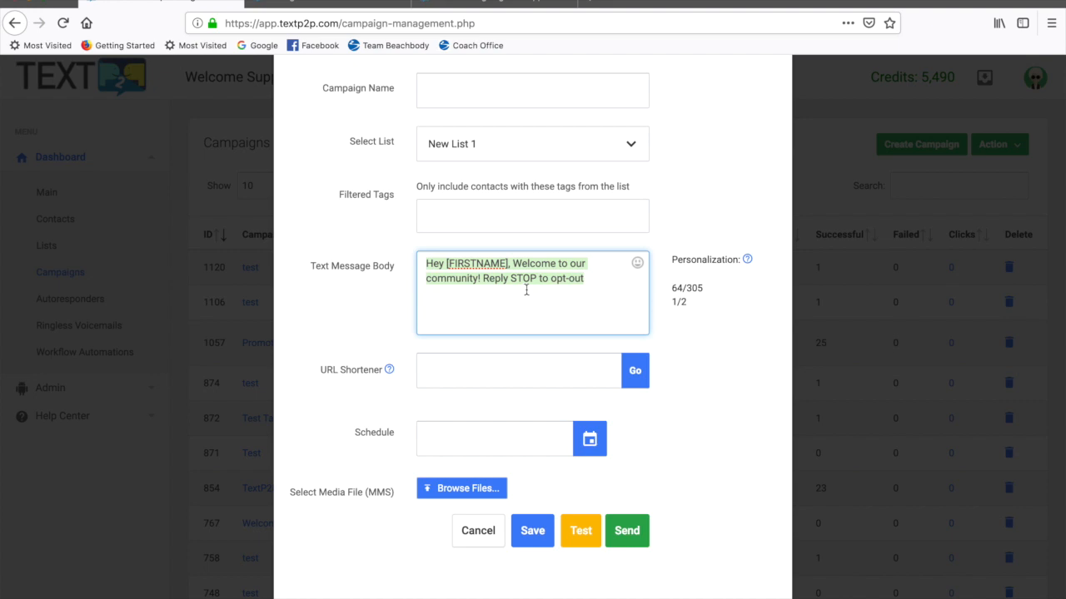
{"action": "left_click", "coordinate": [509, 279]}
{"action": "left_click_drag", "start_coordinate": [482, 279], "coordinate": [576, 279]}
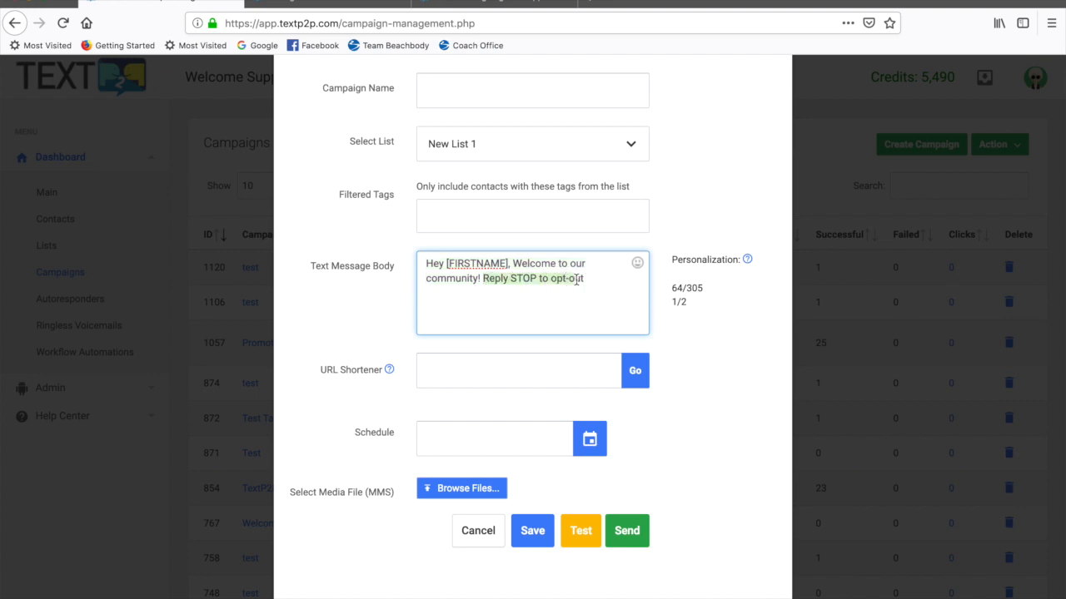
{"action": "left_click_drag", "start_coordinate": [576, 279], "coordinate": [480, 277]}
Append filler words such as "dkdkd dkdkd dkd" after "opt-out" in the message body until it is 161 characters long
{"action": "left_click", "coordinate": [604, 282]}
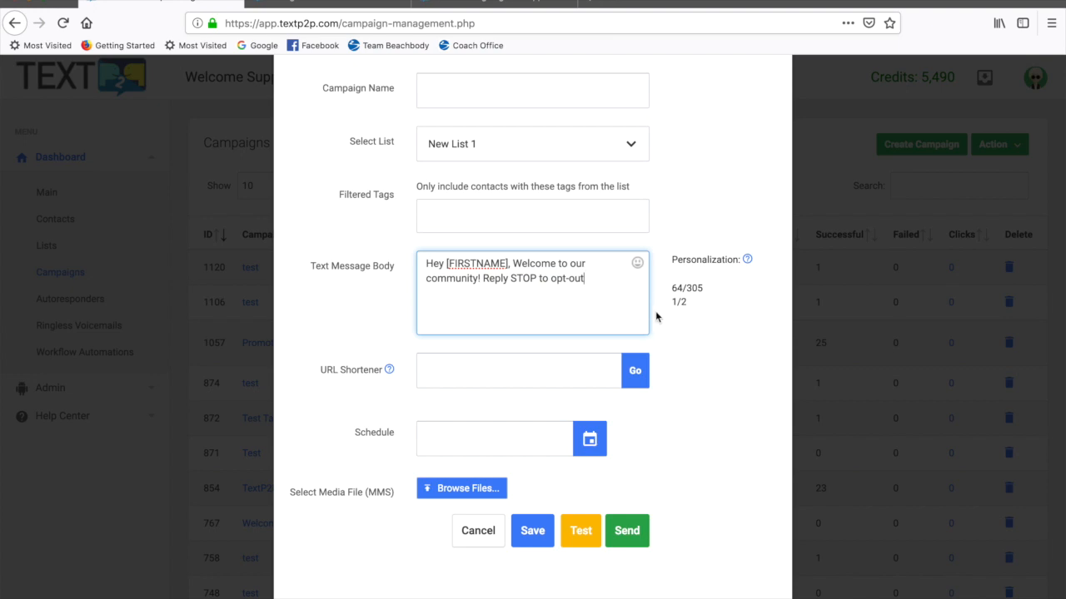
{"action": "type", "text": "dkdkd dkdkd dkd"}
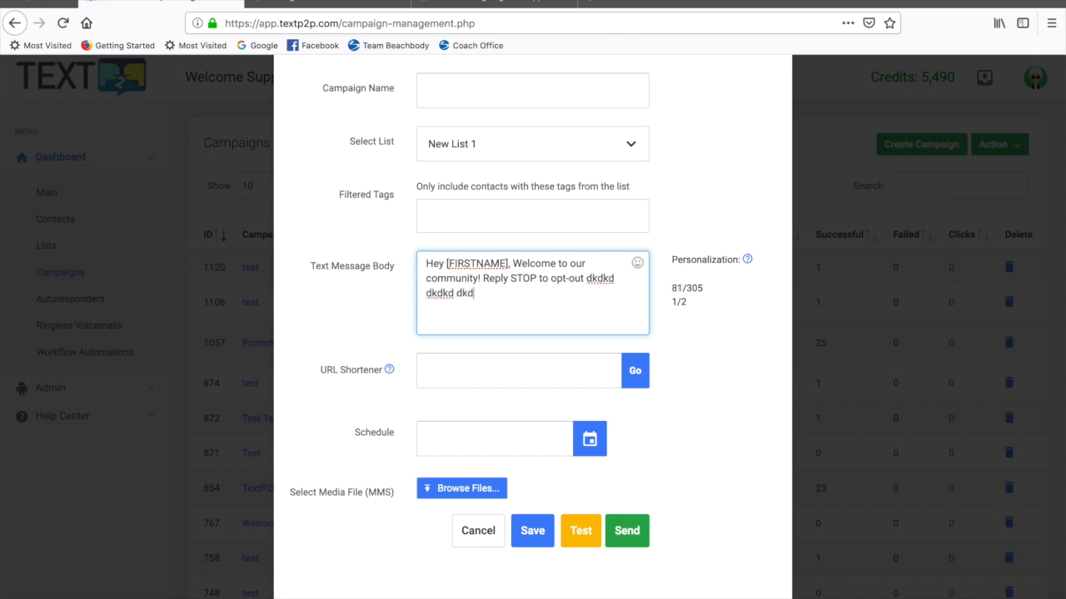
{"action": "type", "text": " kdkd dkdkd "}
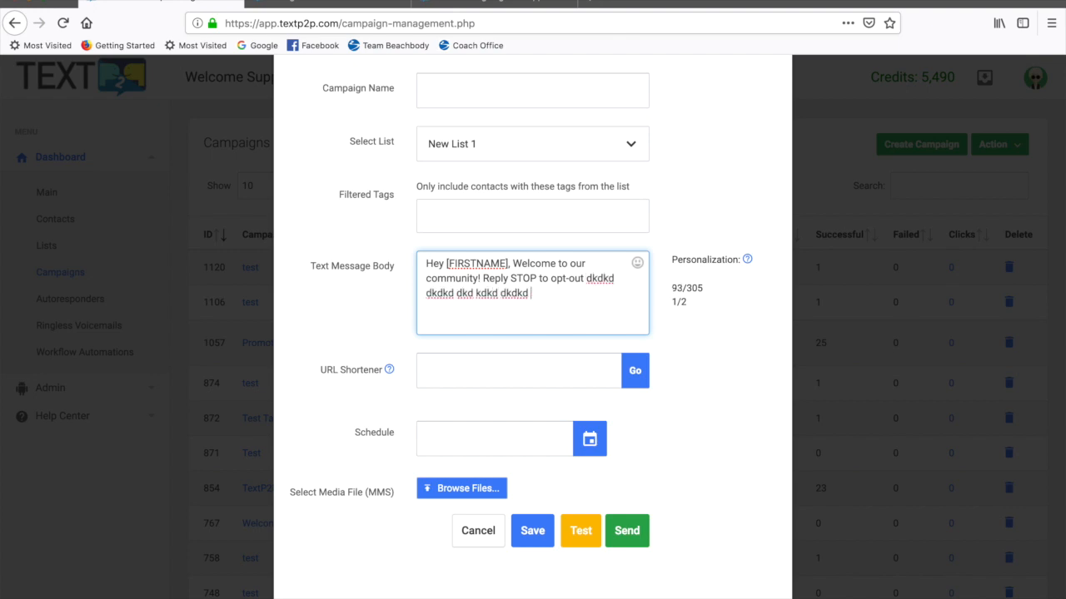
{"action": "type", "text": "dkd dkdkdk dkdkd dkd dkkdkdk dk"}
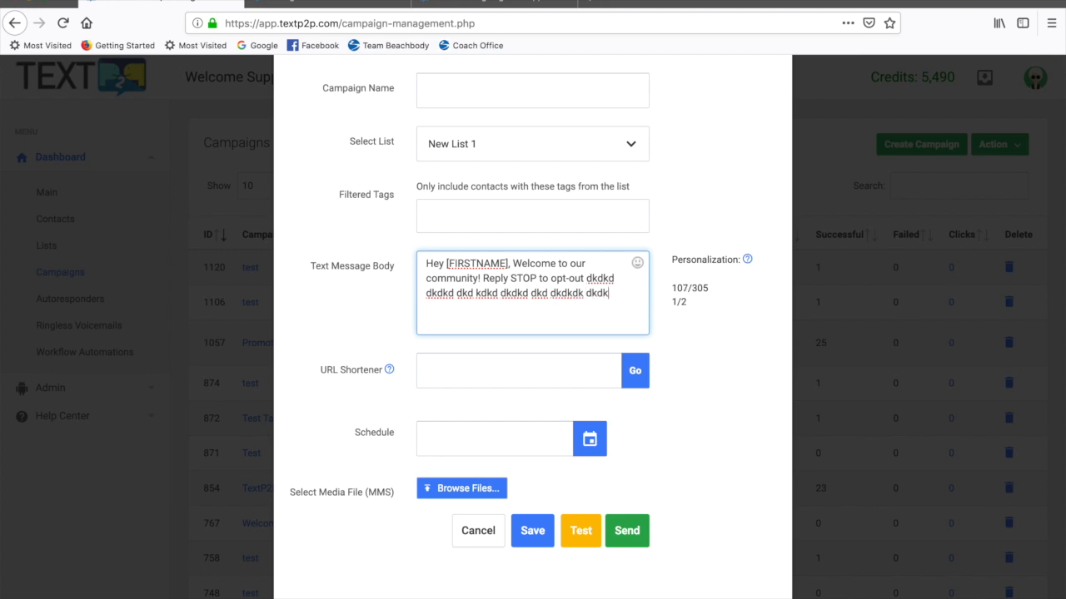
{"action": "type", "text": " dkd dkdkd dk"}
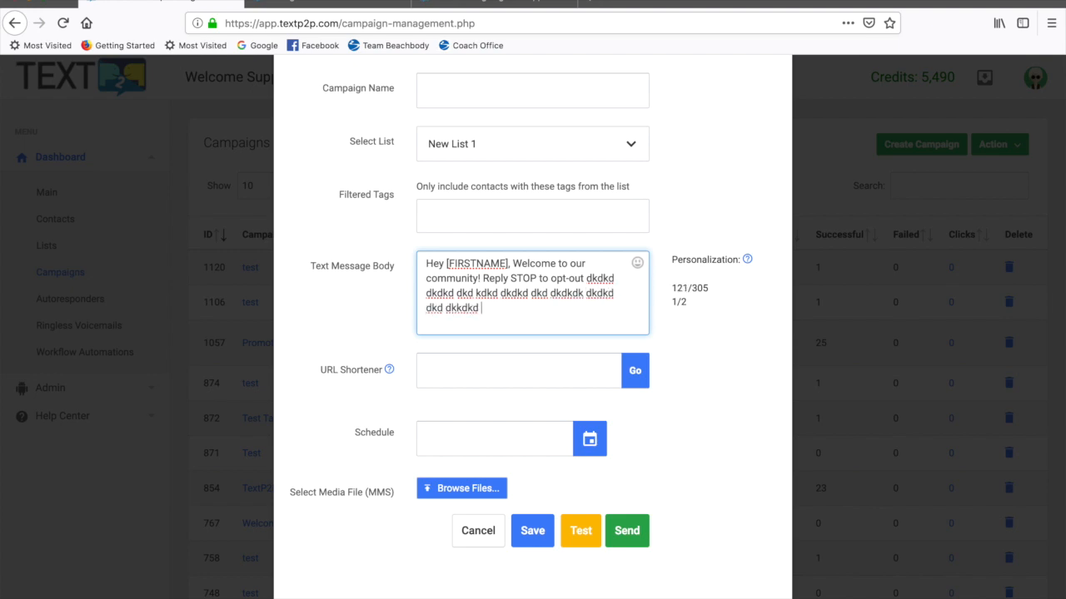
{"action": "type", "text": "d dkd "}
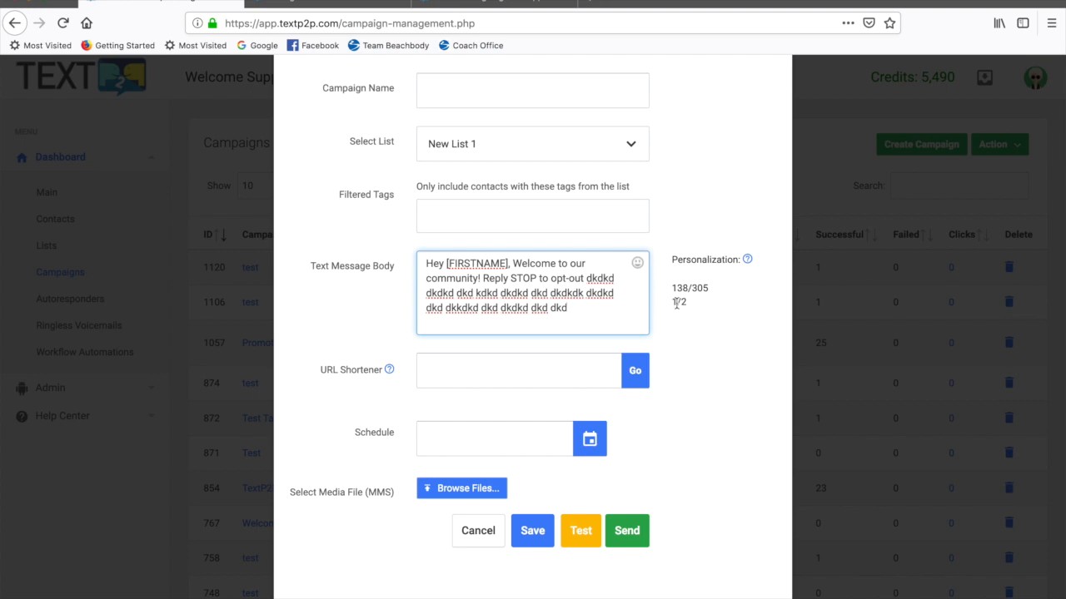
{"action": "type", "text": " dkdkdkd kdk dkdkd dkd"}
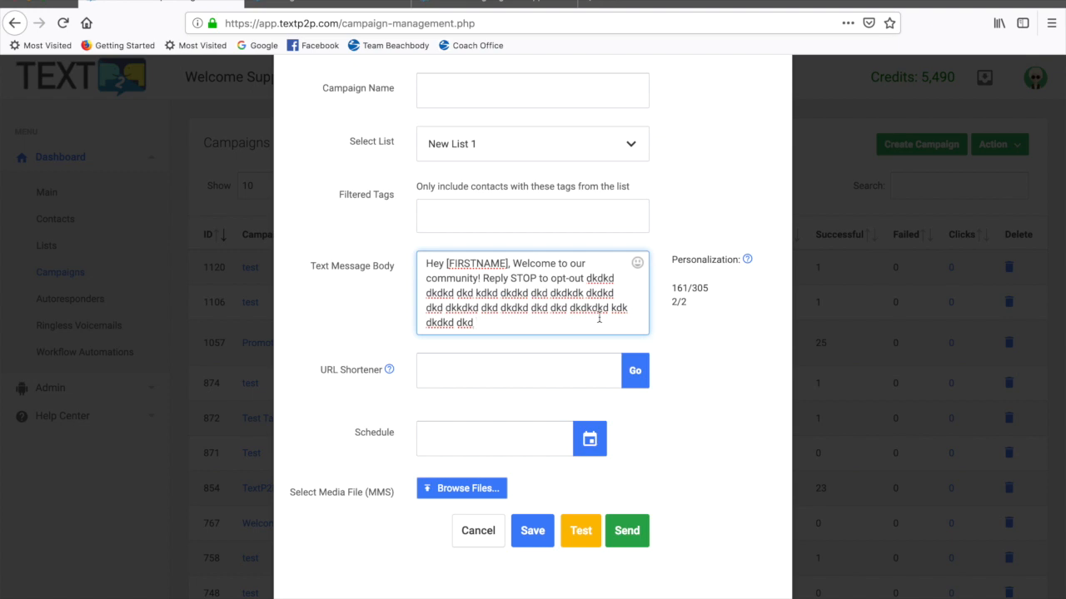
Delete the last filler word "dkd" from the end of the message body
{"action": "key", "text": "BackSpace"}
{"action": "key", "text": "BackSpace"}
{"action": "key", "text": "BackSpace"}
{"action": "key", "text": "BackSpace"}
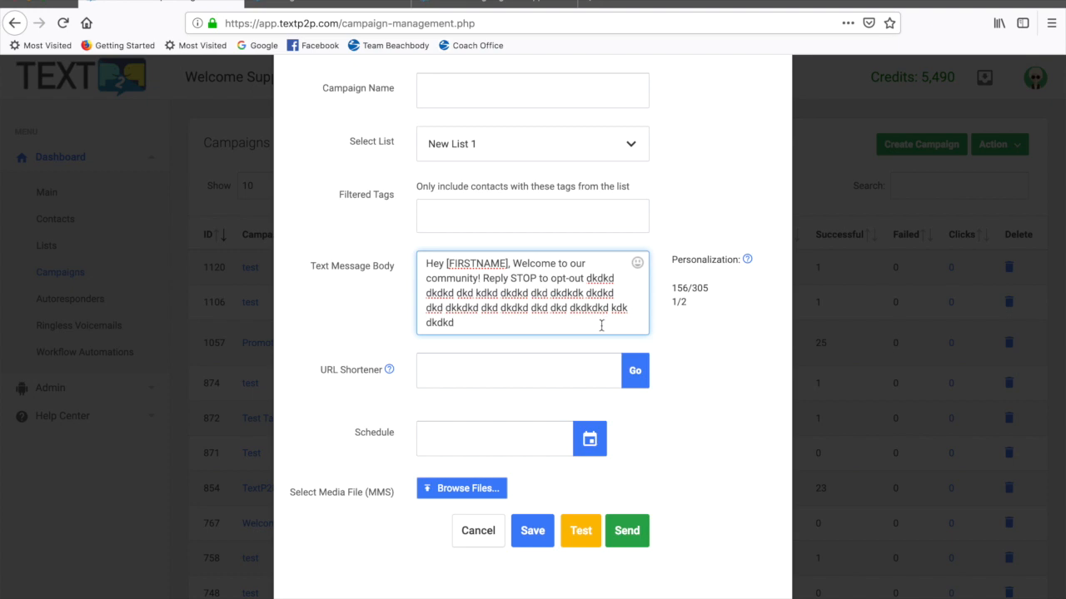
Attach the starterpackage image from Downloads as the campaign's MMS media file and highlight the message's character counter
{"action": "left_click", "coordinate": [480, 489]}
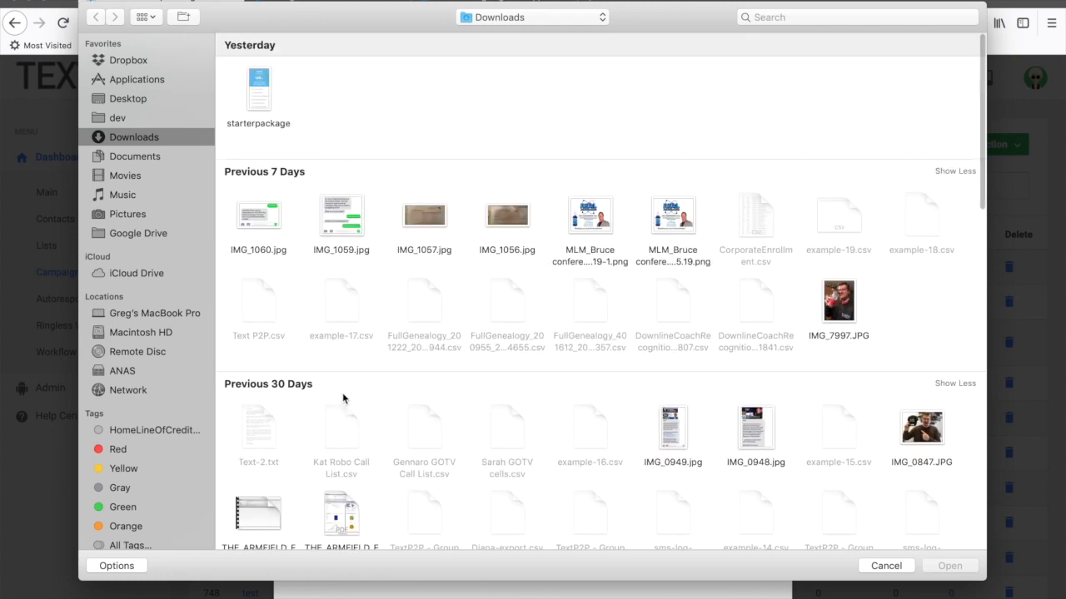
{"action": "double_click", "coordinate": [258, 92]}
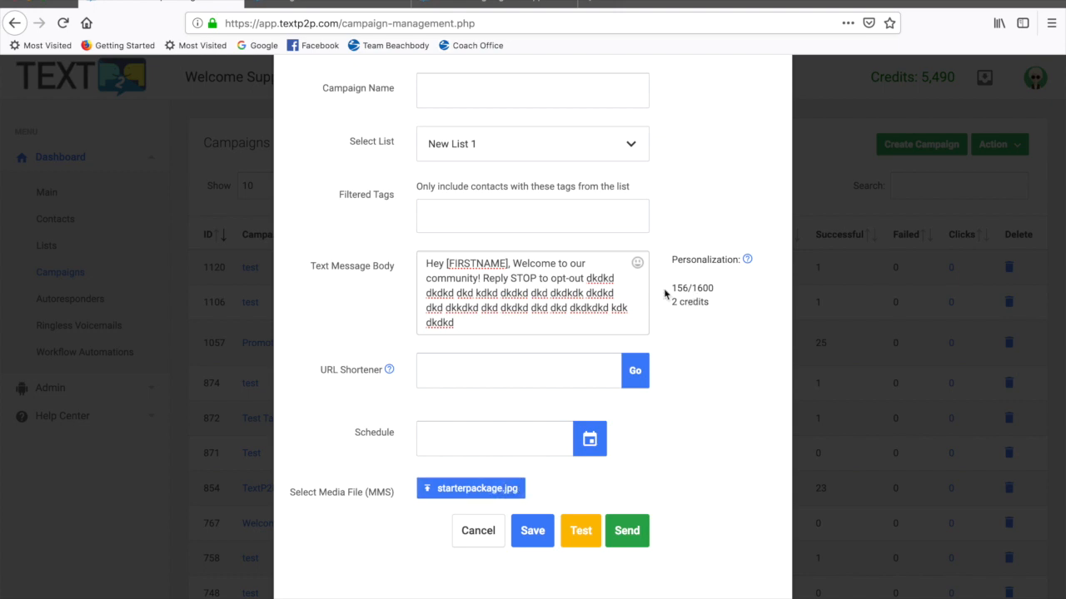
{"action": "left_click_drag", "start_coordinate": [675, 289], "coordinate": [723, 294]}
{"action": "scroll", "coordinate": [570, 319], "scroll_direction": "down", "scroll_amount": 1}
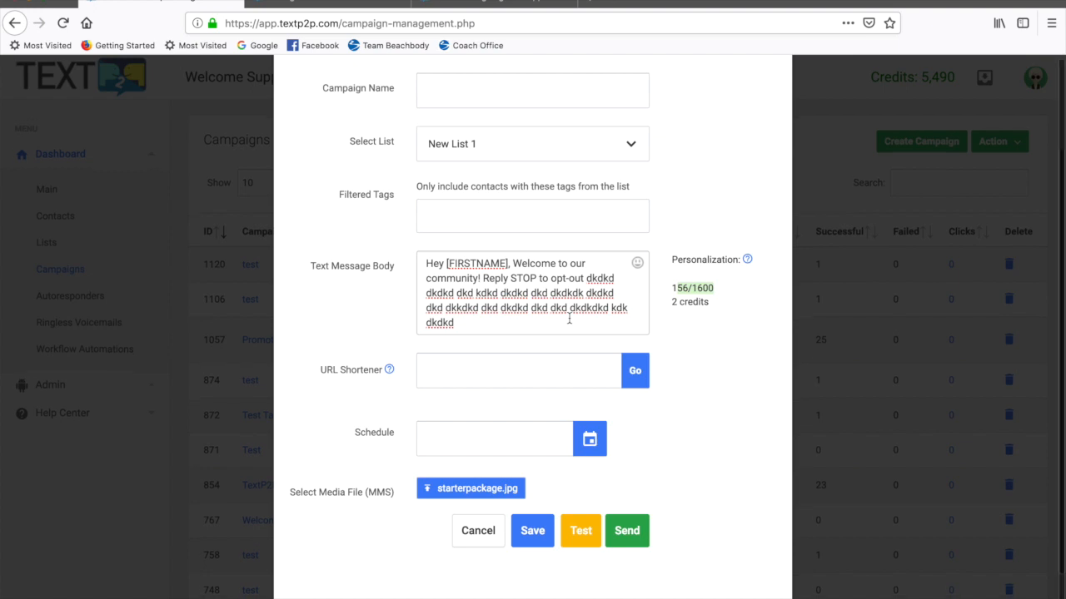
Insert an unhappy face emoji at the end of the message body and close the emoji picker
{"action": "left_click", "coordinate": [495, 324]}
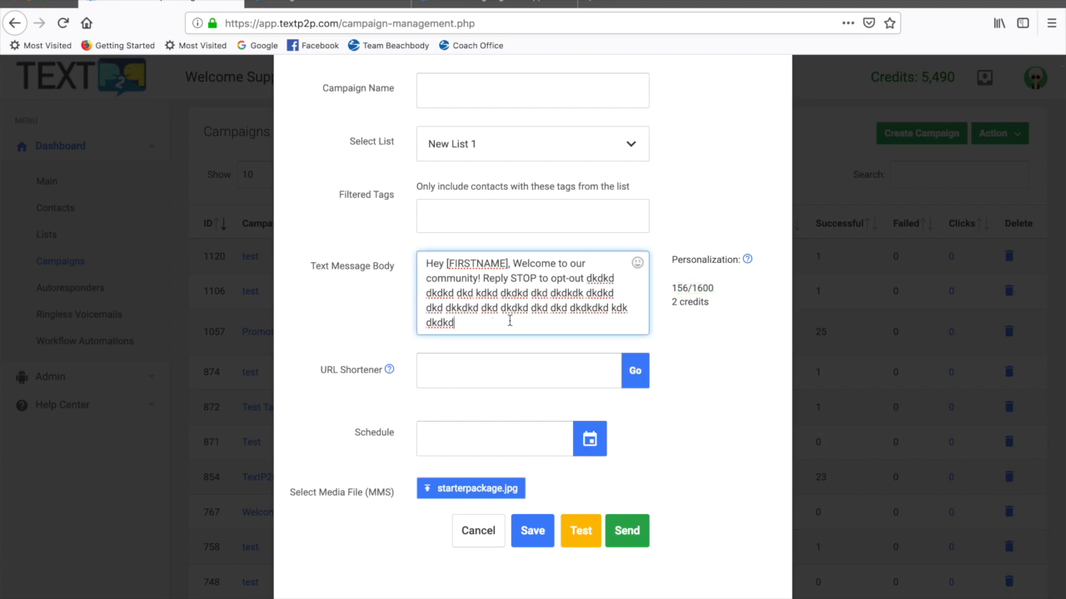
{"action": "left_click", "coordinate": [638, 264]}
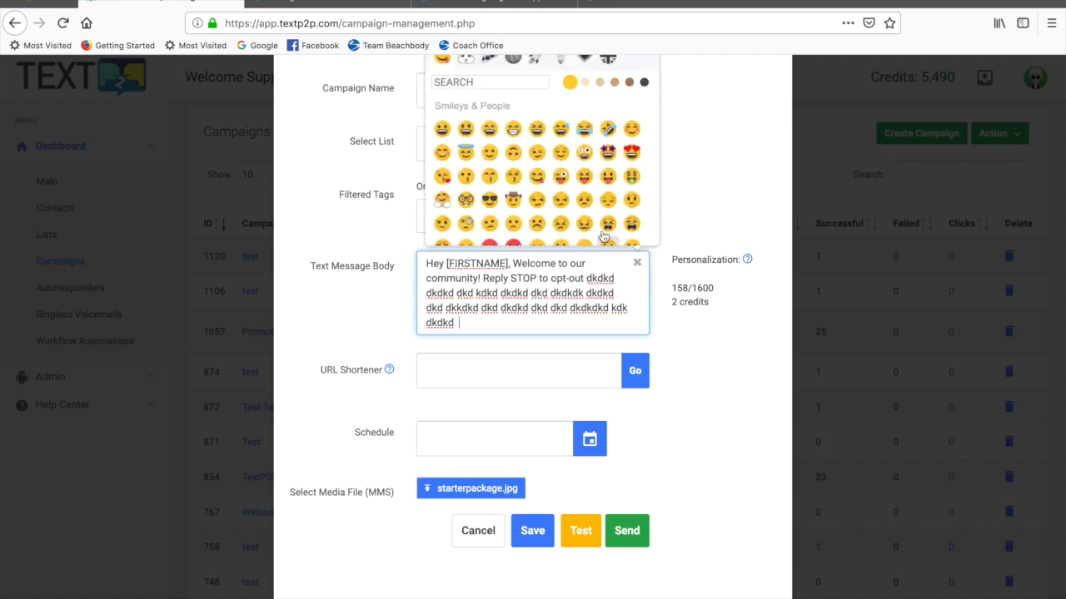
{"action": "left_click", "coordinate": [561, 224]}
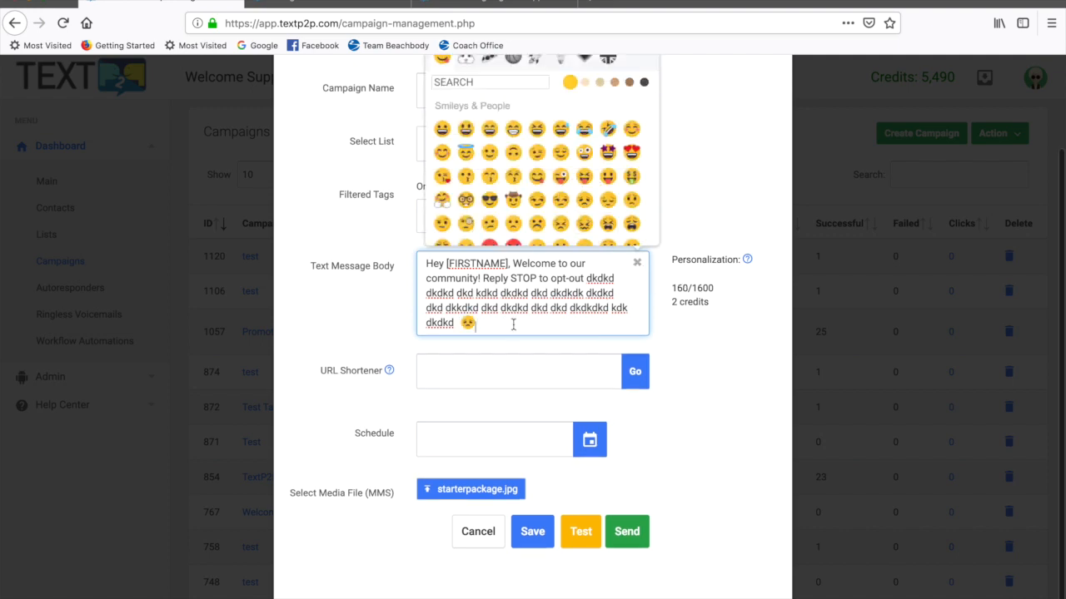
{"action": "left_click", "coordinate": [638, 263]}
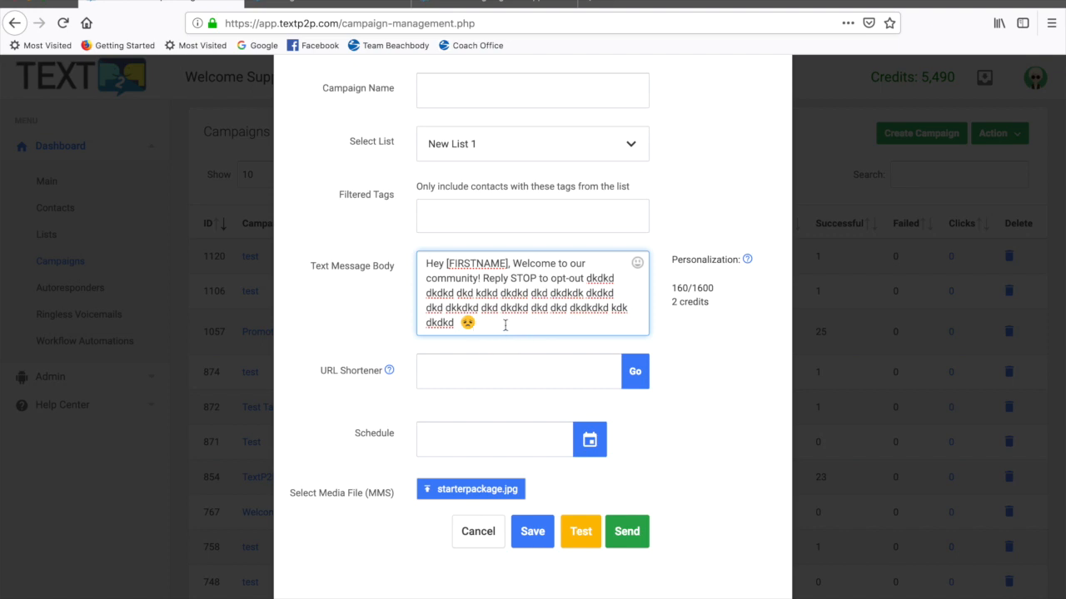
{"action": "left_click", "coordinate": [442, 372]}
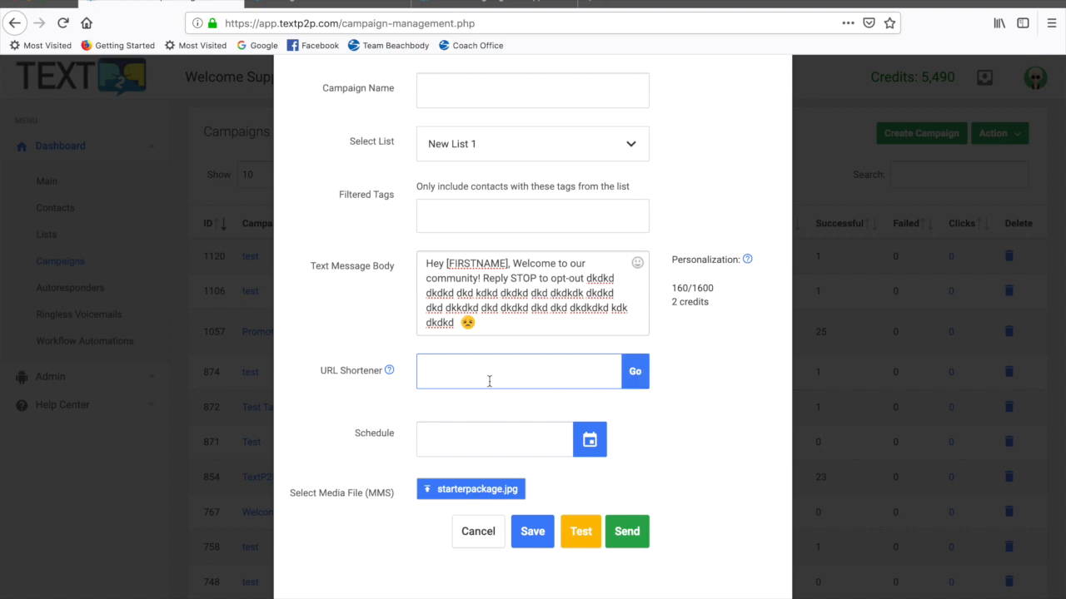
{"action": "type", "text": "www.google.com"}
{"action": "left_click", "coordinate": [635, 374]}
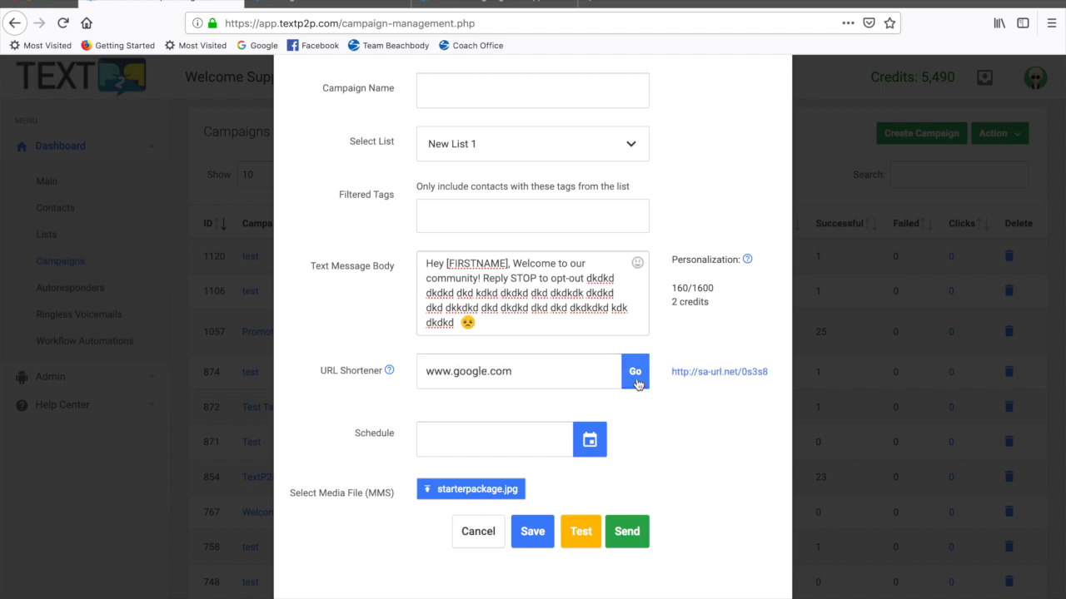
{"action": "left_click_drag", "start_coordinate": [774, 373], "coordinate": [668, 374]}
{"action": "key", "text": "ctrl+c"}
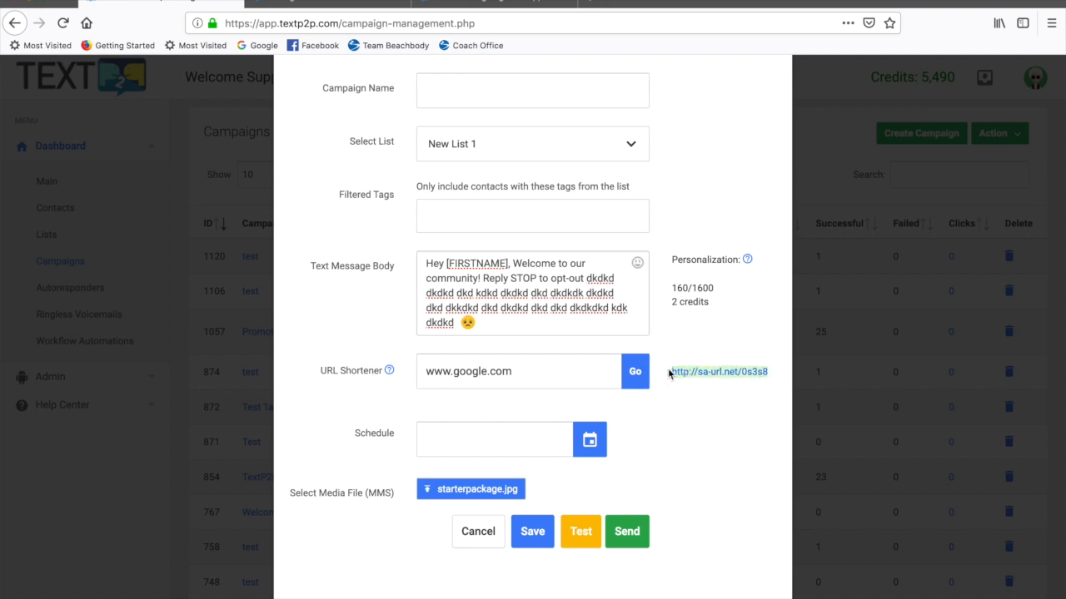
Paste the copied short link at the end of the text message body, after the emoji
{"action": "left_click", "coordinate": [544, 328]}
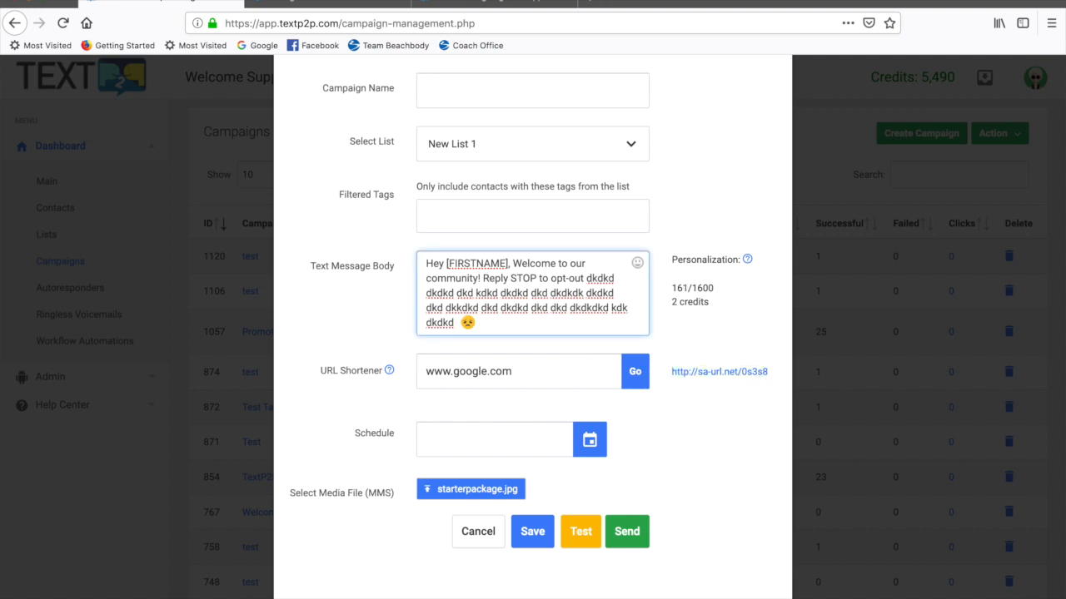
{"action": "key", "text": "ctrl+v"}
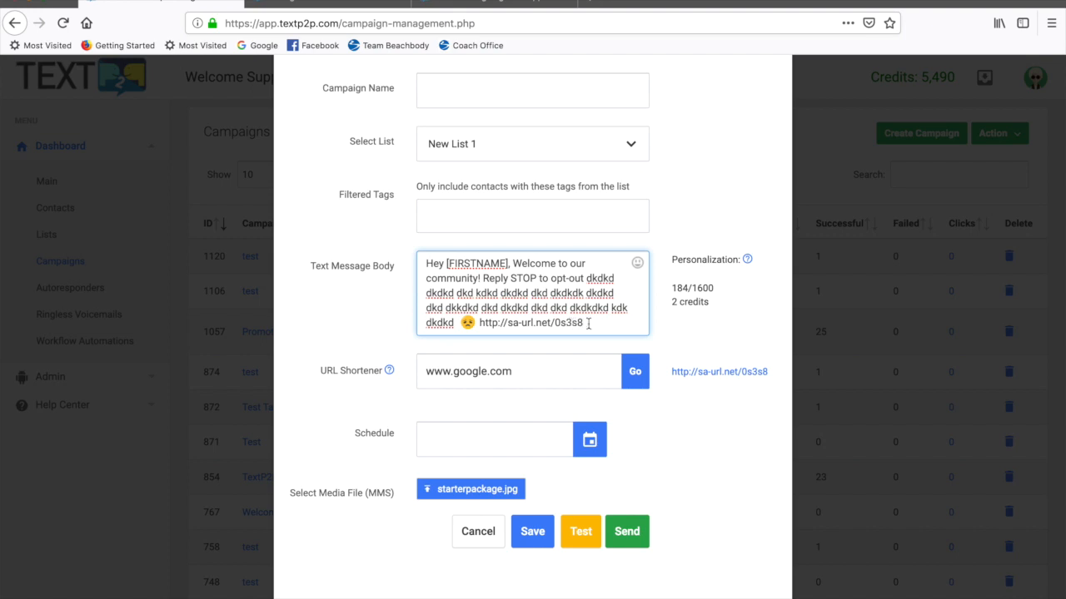
Schedule the campaign for 11 March 2019 at 03:30 PM
{"action": "scroll", "coordinate": [674, 434], "scroll_direction": "down", "scroll_amount": 1}
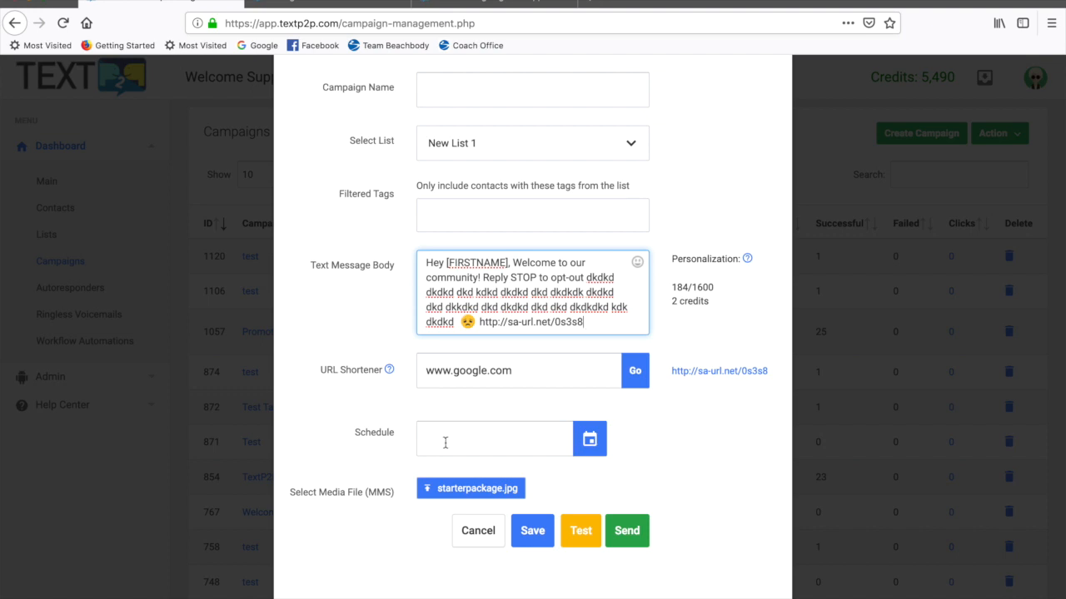
{"action": "left_click", "coordinate": [593, 450]}
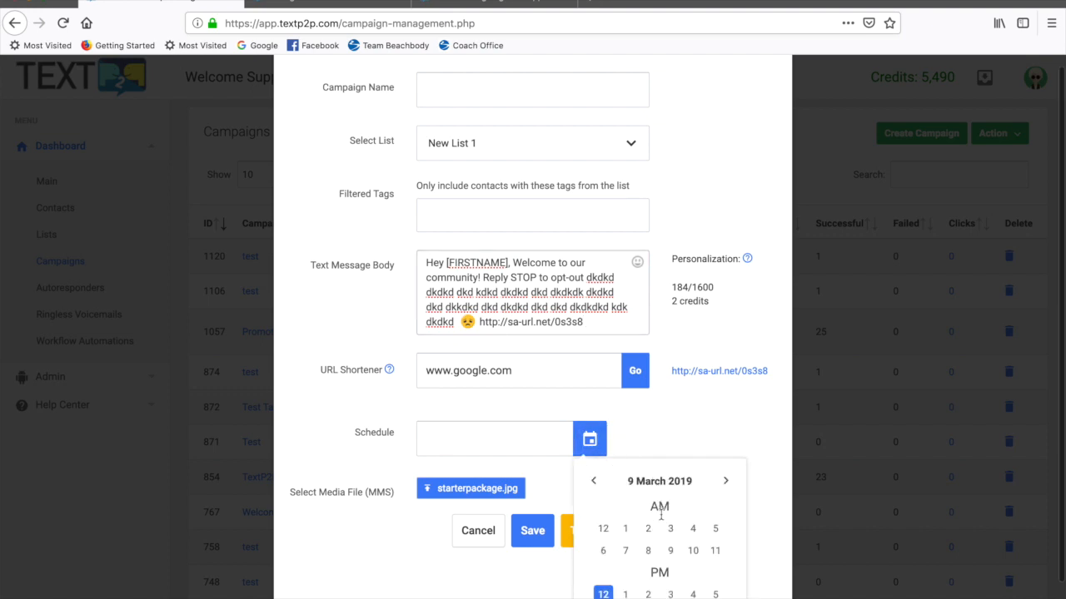
{"action": "scroll", "coordinate": [696, 558], "scroll_direction": "down", "scroll_amount": 1}
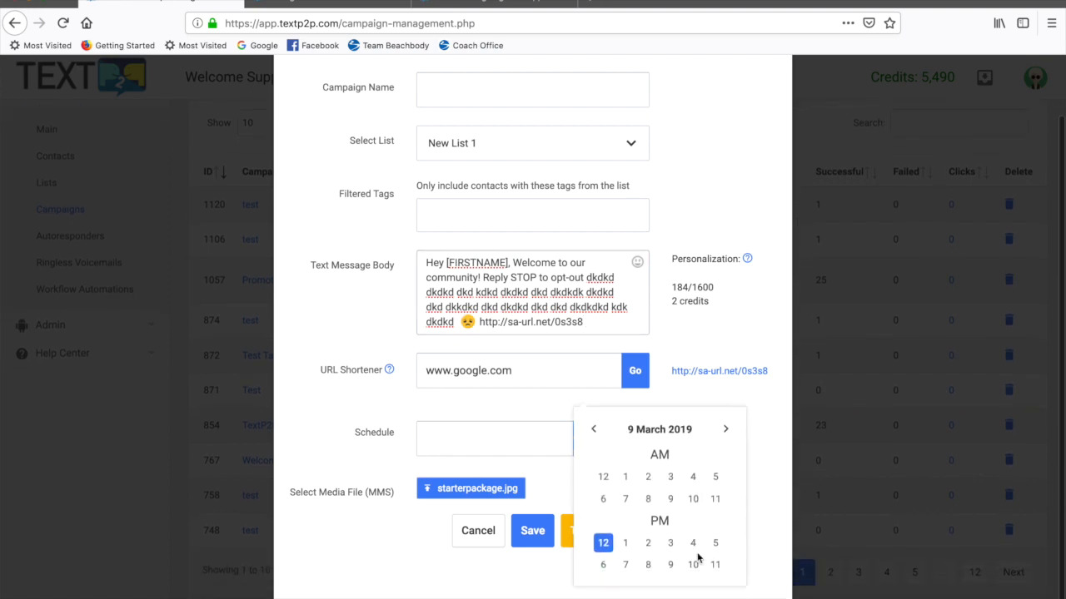
{"action": "left_click", "coordinate": [725, 429]}
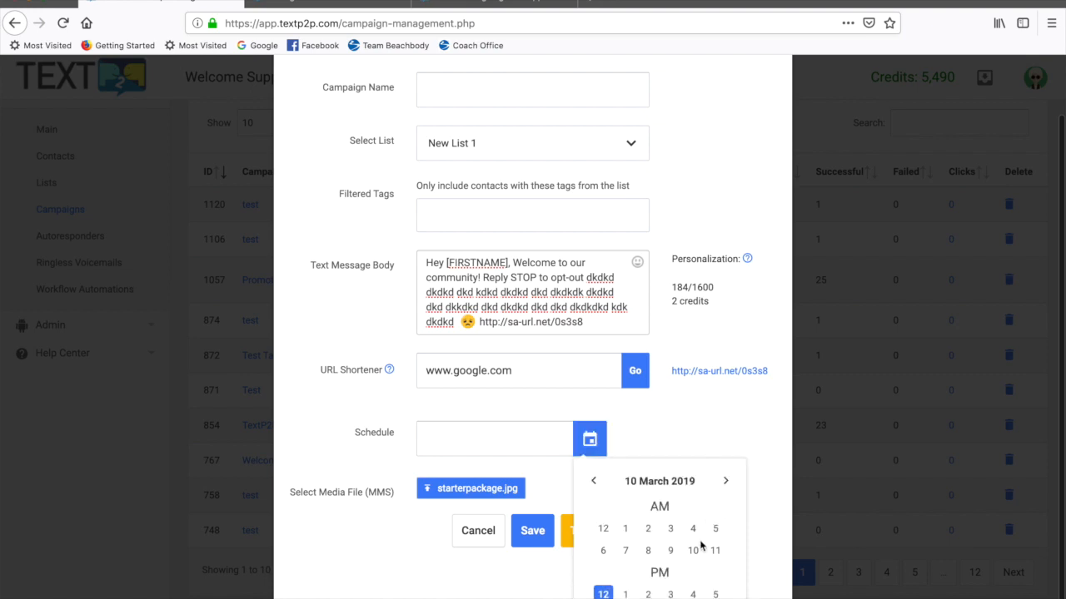
{"action": "left_click", "coordinate": [727, 482]}
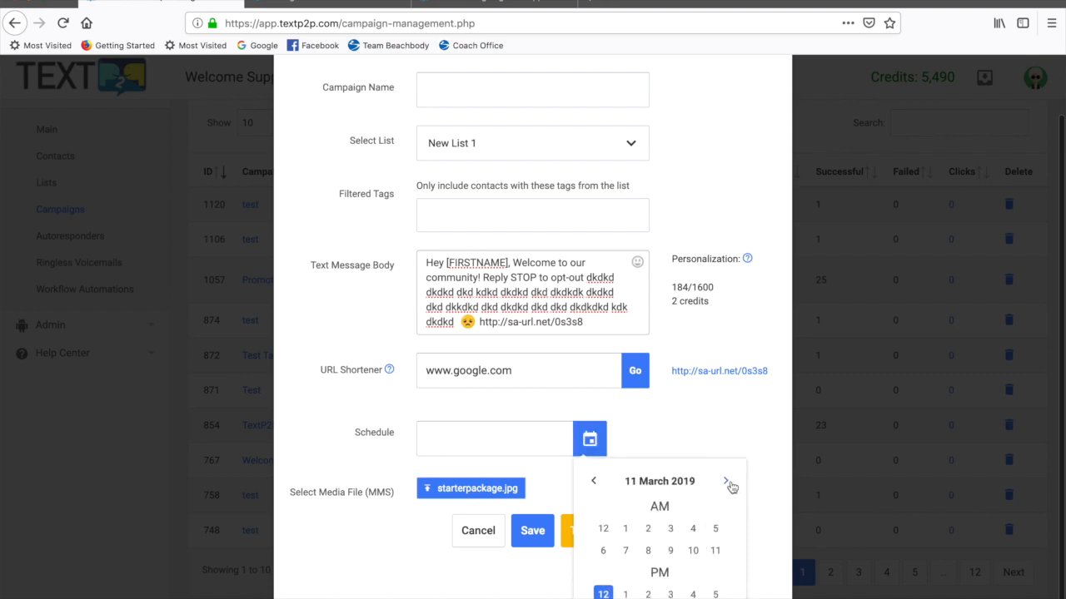
{"action": "left_click", "coordinate": [671, 592]}
{"action": "left_click", "coordinate": [676, 549]}
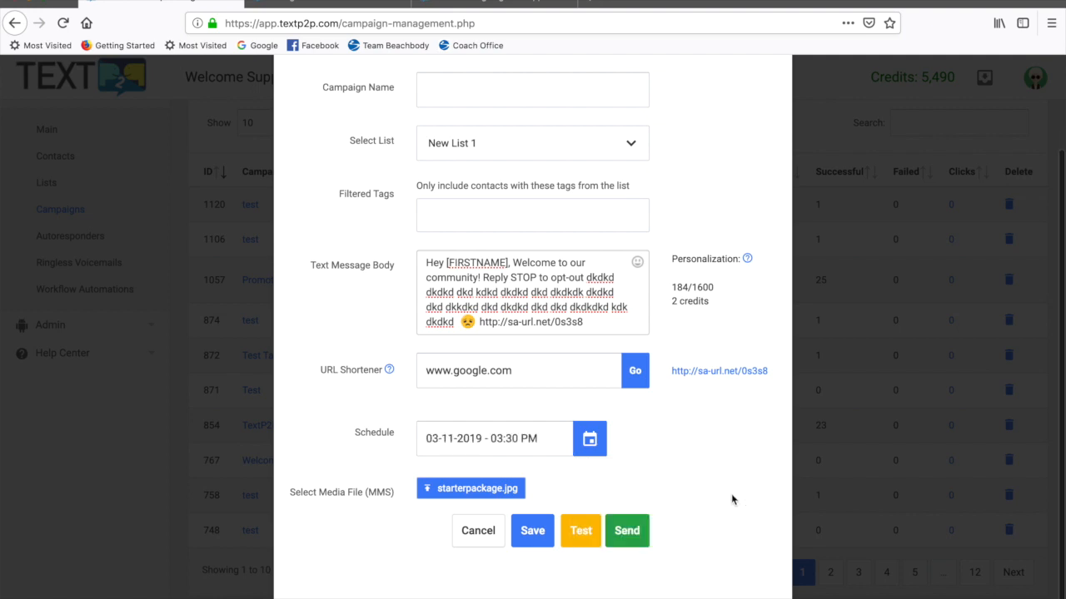
Name the campaign "test campaign" and save it as a draft
{"action": "scroll", "coordinate": [734, 500], "scroll_direction": "up", "scroll_amount": 1}
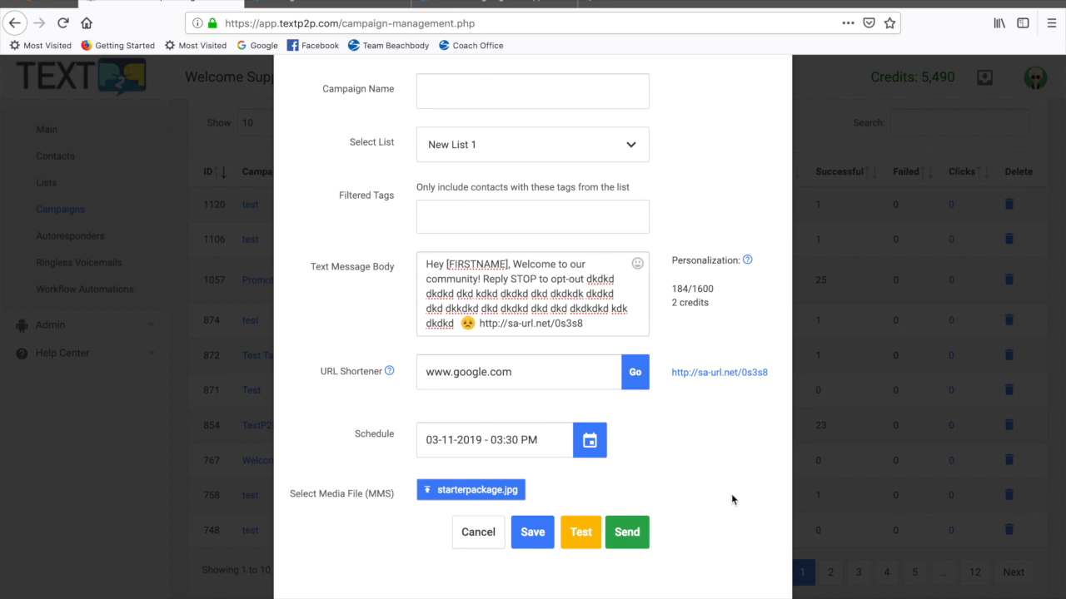
{"action": "scroll", "coordinate": [731, 499], "scroll_direction": "down", "scroll_amount": 1}
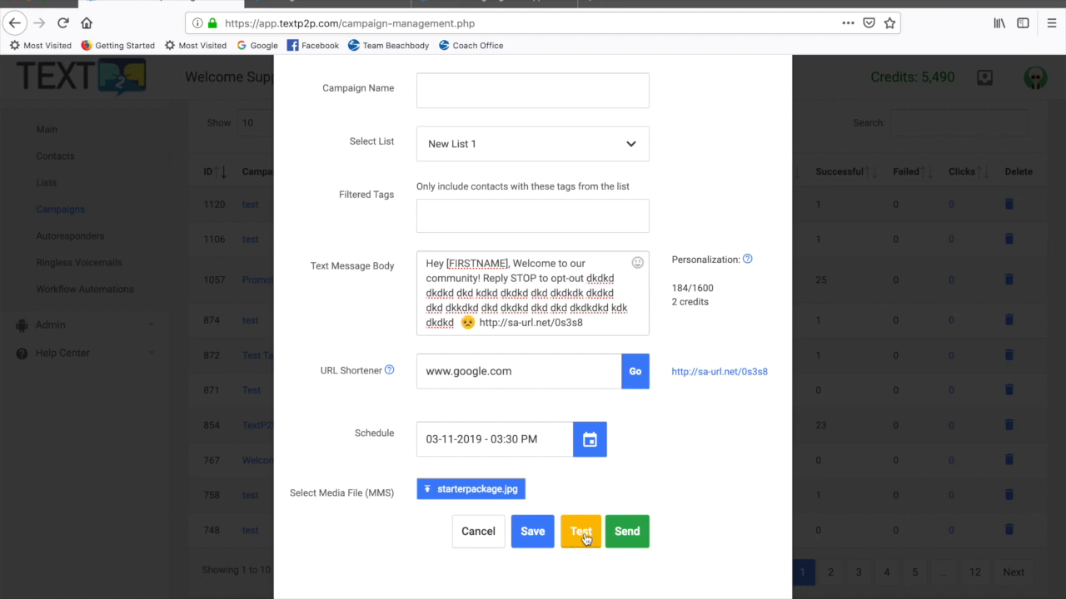
{"action": "left_click", "coordinate": [480, 90]}
{"action": "type", "text": "test"}
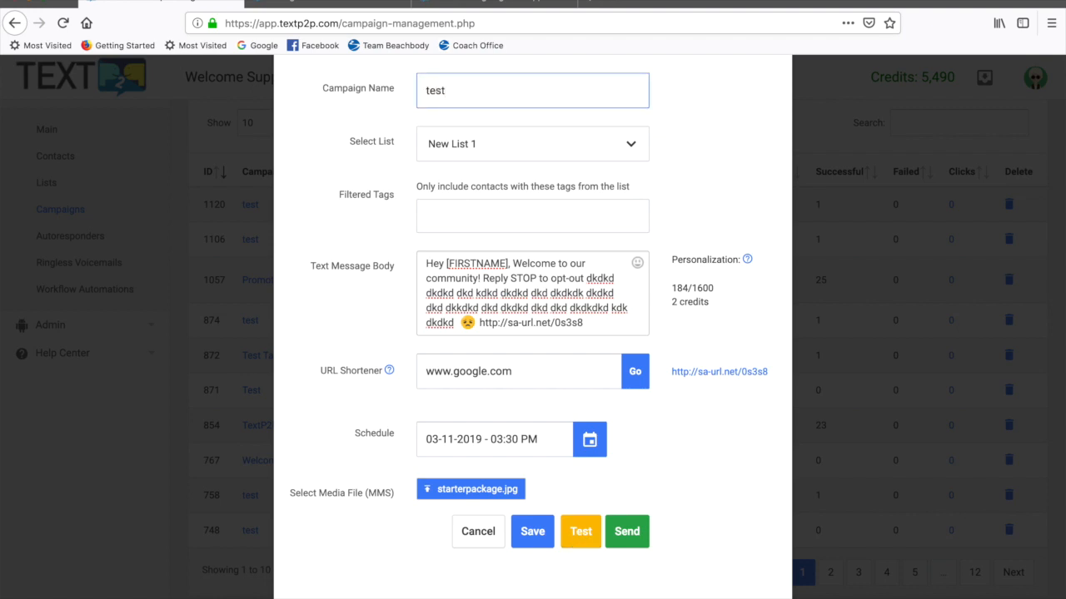
{"action": "type", "text": " campaign"}
{"action": "scroll", "coordinate": [714, 246], "scroll_direction": "down", "scroll_amount": 1}
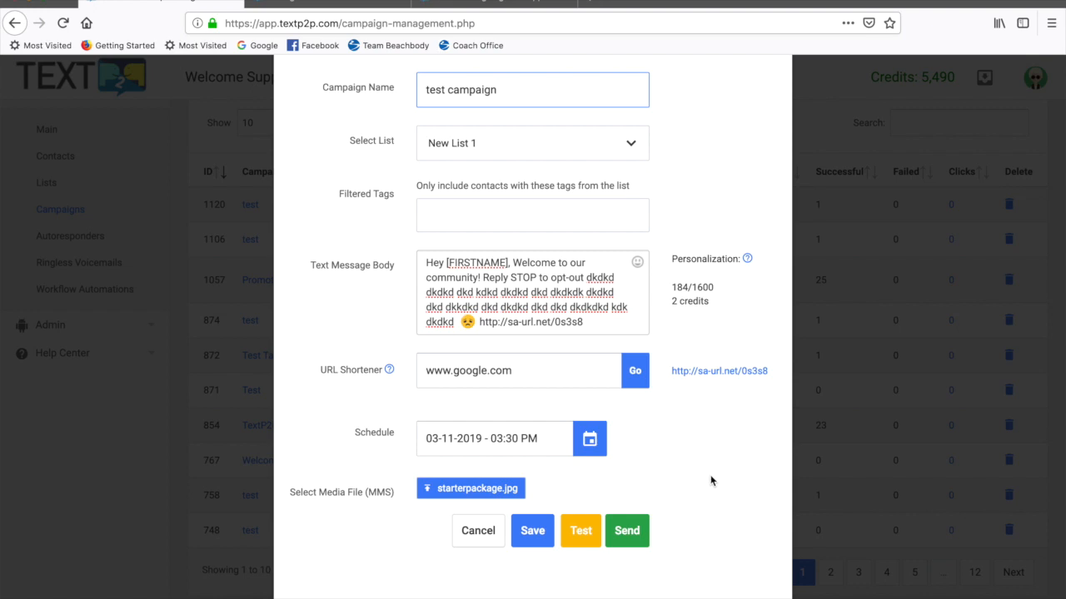
{"action": "left_click", "coordinate": [539, 533]}
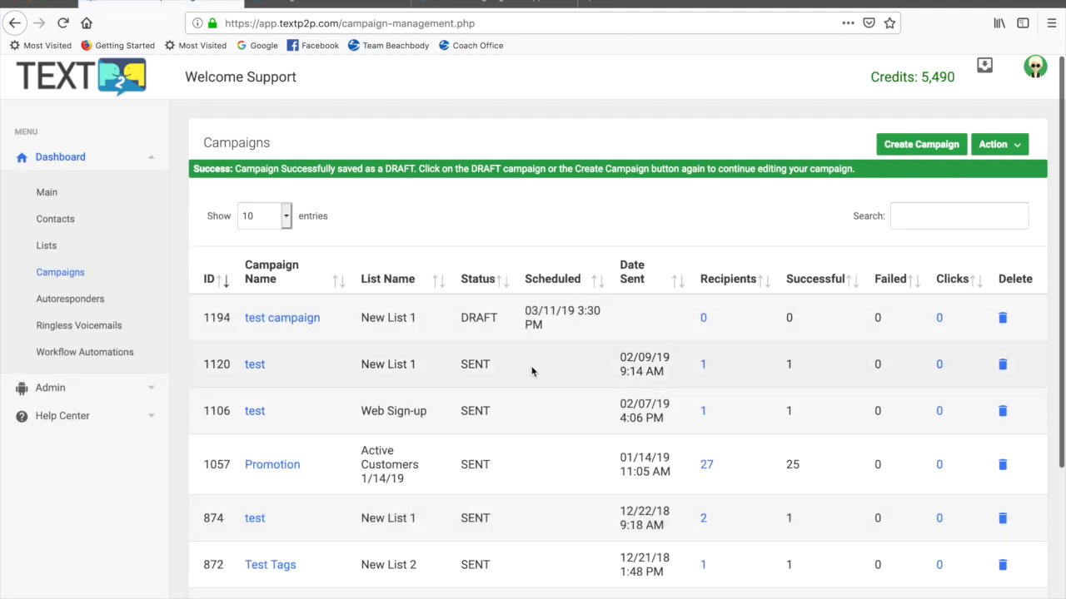
Review the campaigns table's statuses and delivery columns, and check which extra campaign actions are offered
{"action": "scroll", "coordinate": [522, 392], "scroll_direction": "down", "scroll_amount": 1}
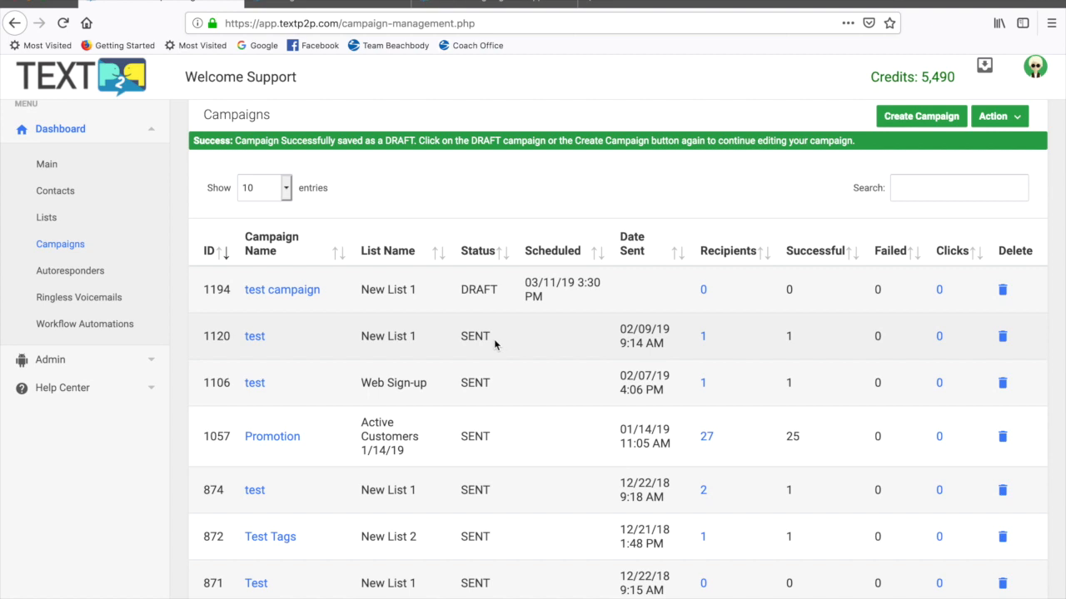
{"action": "scroll", "coordinate": [505, 374], "scroll_direction": "down", "scroll_amount": 2}
{"action": "scroll", "coordinate": [506, 378], "scroll_direction": "up", "scroll_amount": 2}
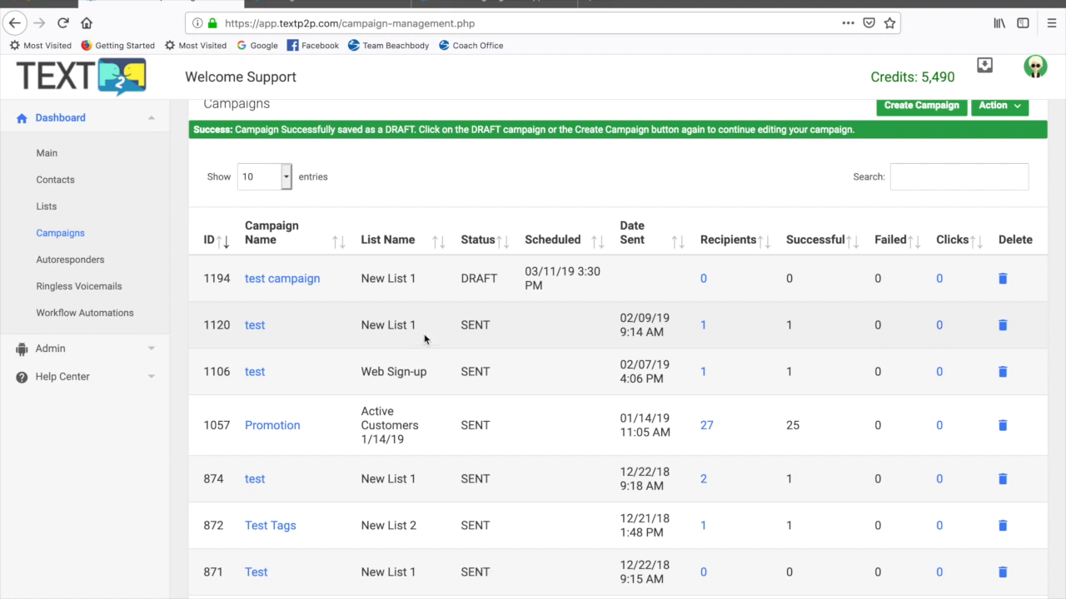
{"action": "scroll", "coordinate": [423, 338], "scroll_direction": "down", "scroll_amount": 1}
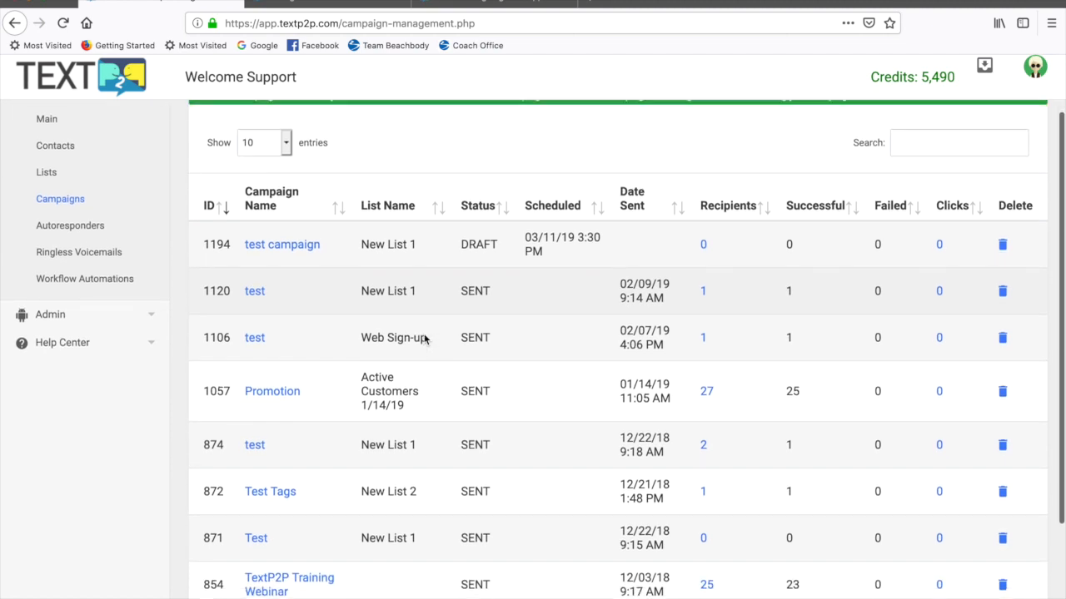
{"action": "scroll", "coordinate": [424, 339], "scroll_direction": "up", "scroll_amount": 1}
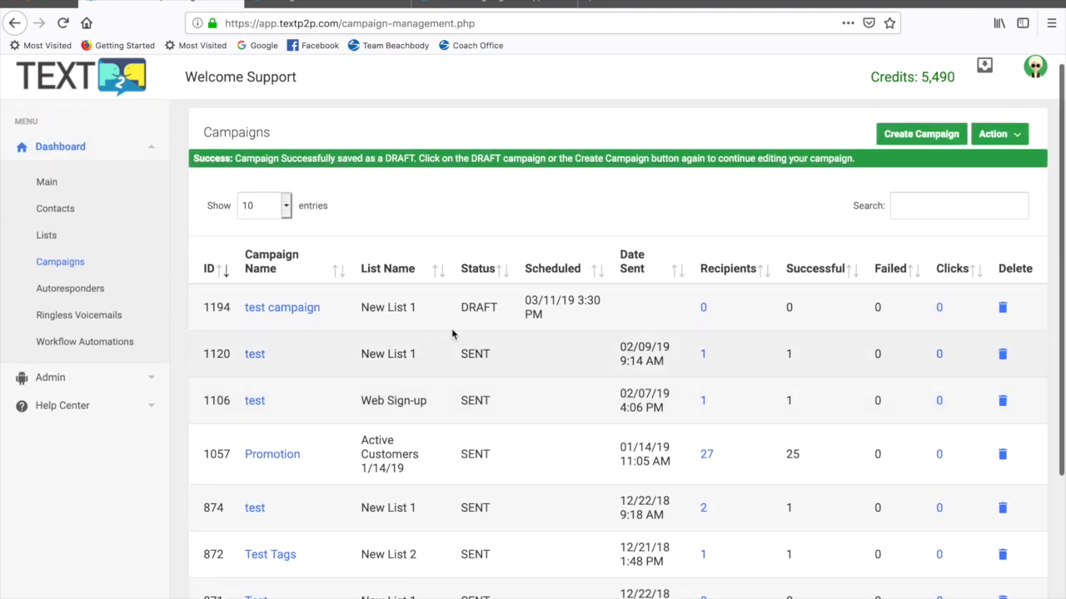
{"action": "left_click", "coordinate": [1016, 138]}
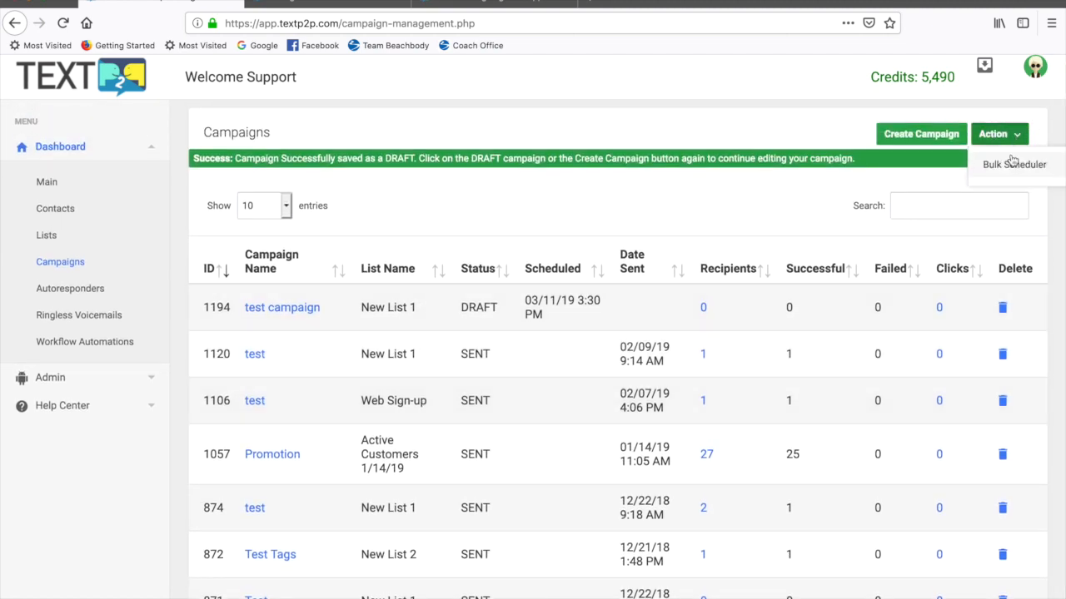
{"action": "left_click", "coordinate": [651, 197]}
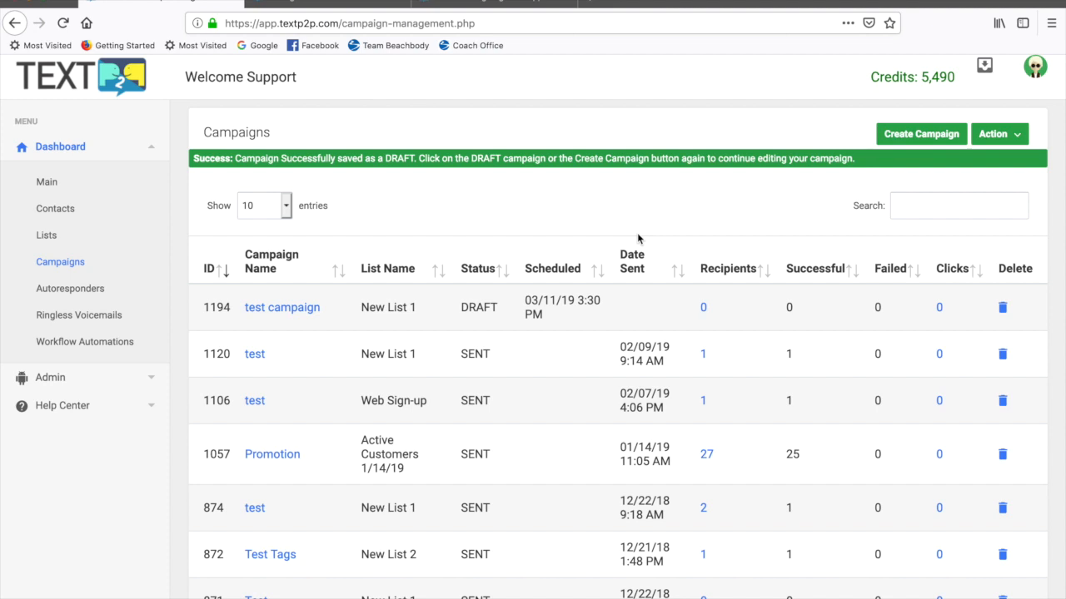
Go to the autoresponders and open the details of the TEXTP2P keyword
{"action": "left_click", "coordinate": [85, 291]}
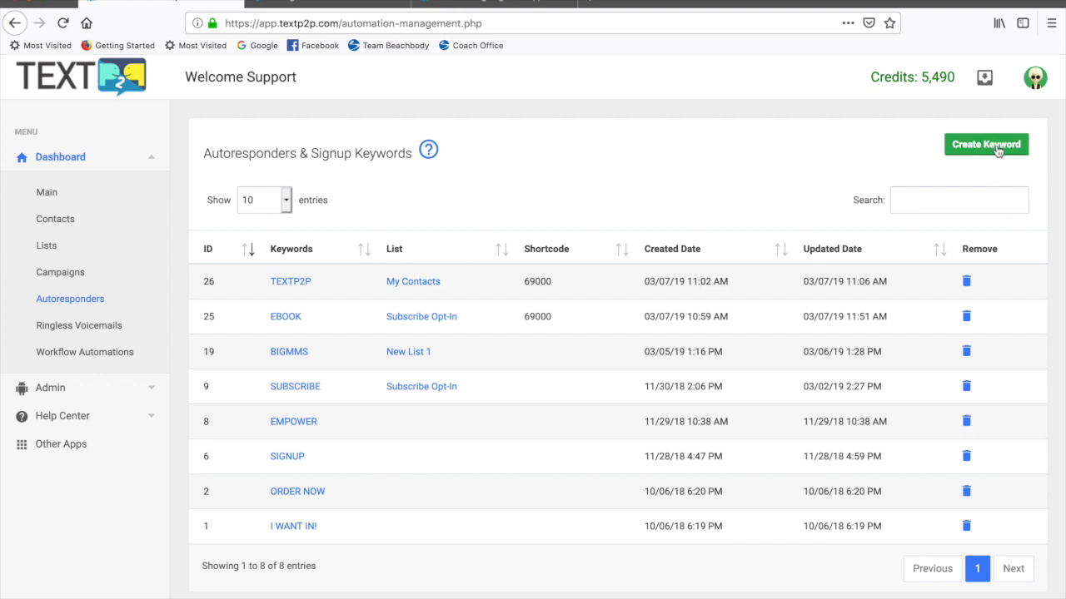
{"action": "left_click", "coordinate": [300, 284]}
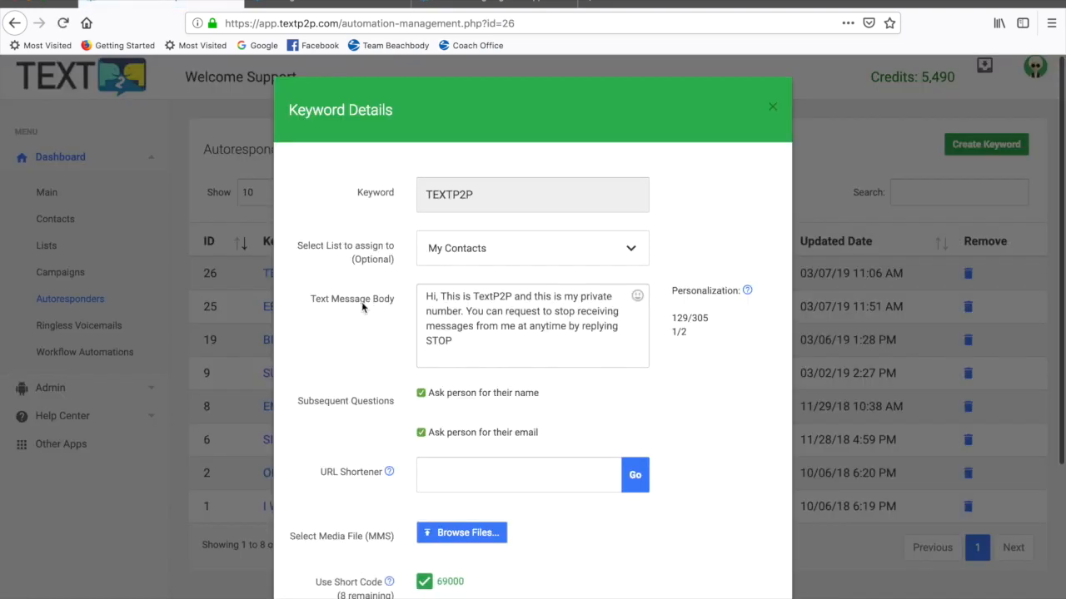
Examine the TEXTP2P keyword's assigned list, message body, subsequent questions, media option, short code setting and signup auto-reply
{"action": "scroll", "coordinate": [358, 309], "scroll_direction": "down", "scroll_amount": 1}
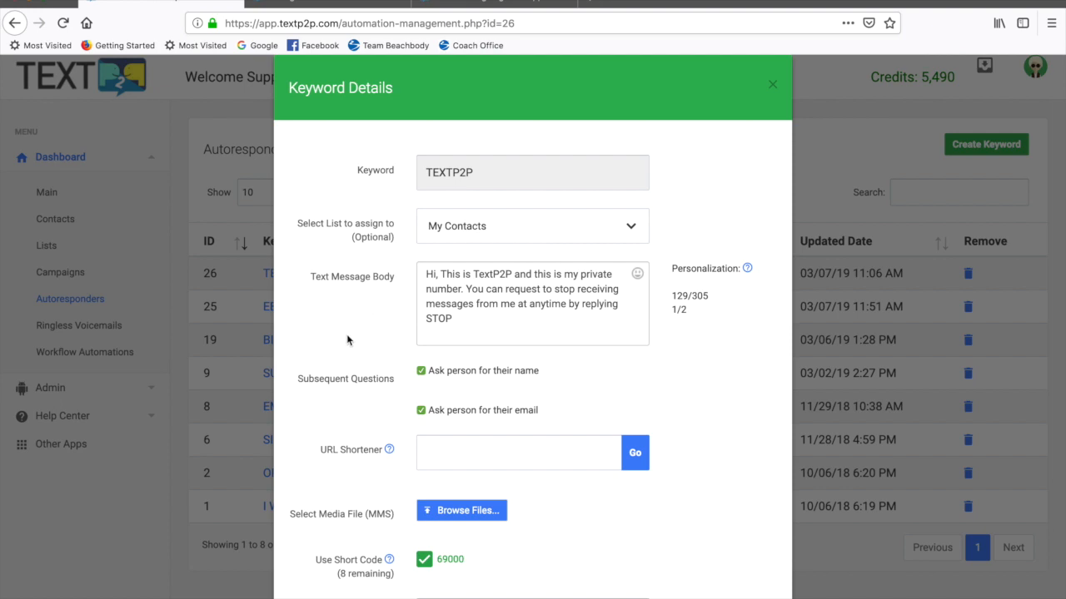
{"action": "scroll", "coordinate": [347, 334], "scroll_direction": "down", "scroll_amount": 1}
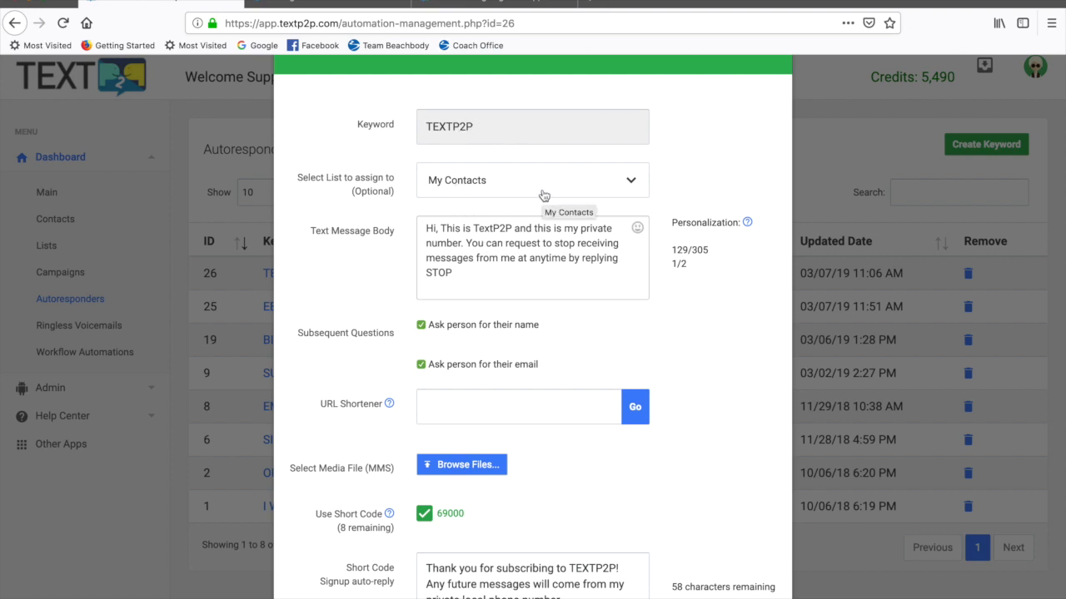
{"action": "scroll", "coordinate": [342, 320], "scroll_direction": "down", "scroll_amount": 1}
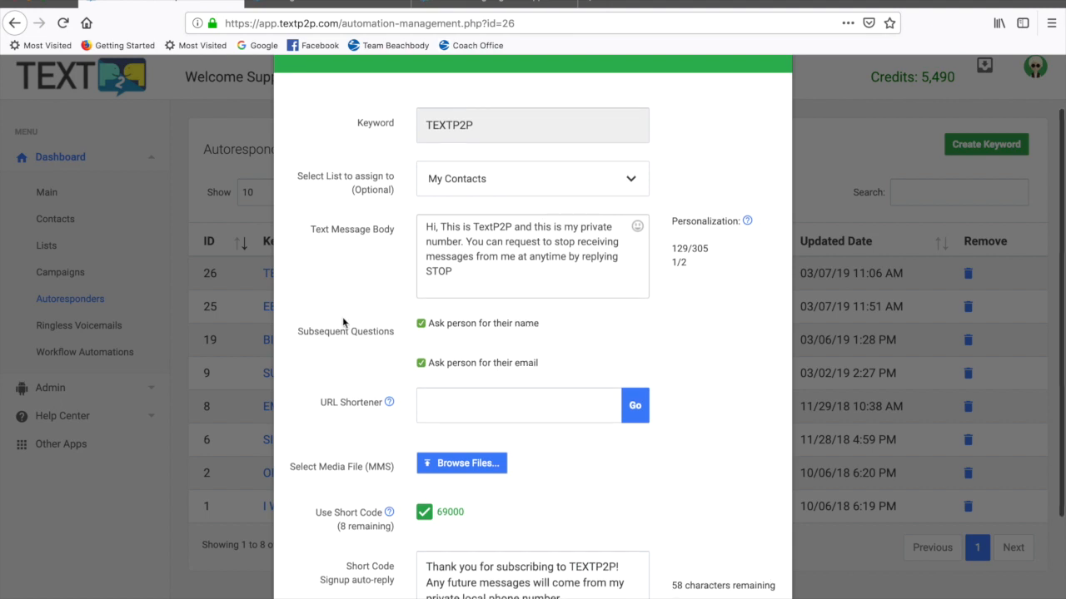
{"action": "scroll", "coordinate": [342, 323], "scroll_direction": "down", "scroll_amount": 1}
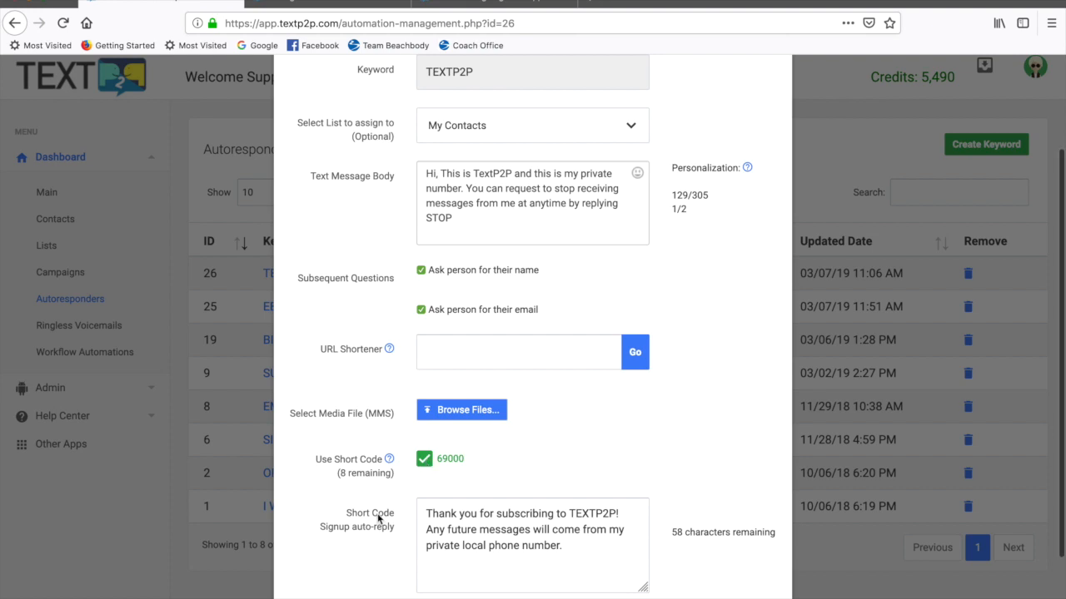
{"action": "scroll", "coordinate": [377, 519], "scroll_direction": "down", "scroll_amount": 1}
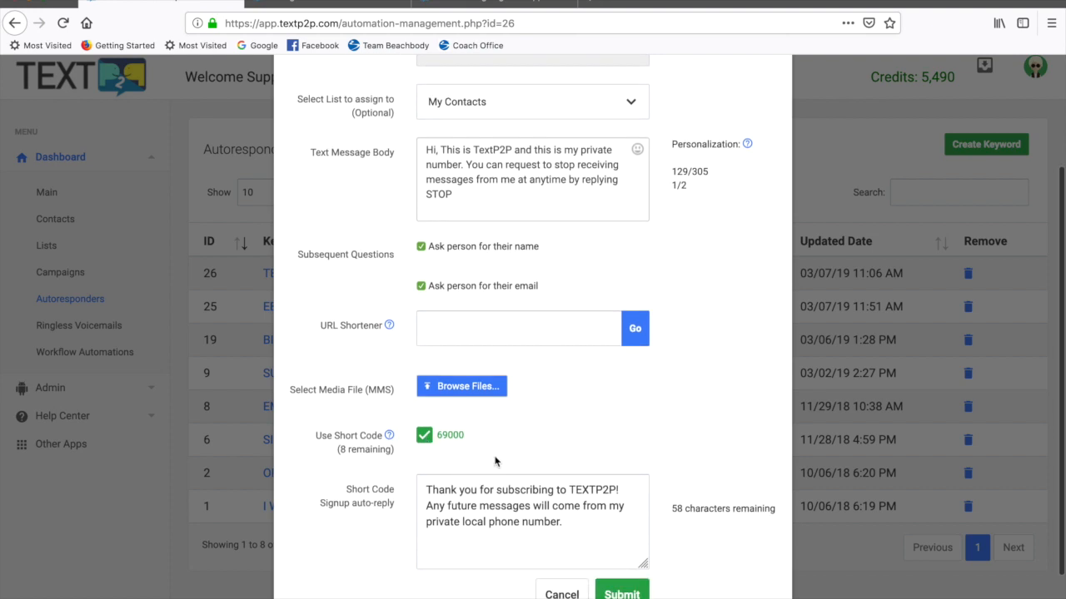
{"action": "scroll", "coordinate": [557, 450], "scroll_direction": "up", "scroll_amount": 2}
{"action": "scroll", "coordinate": [569, 454], "scroll_direction": "down", "scroll_amount": 2}
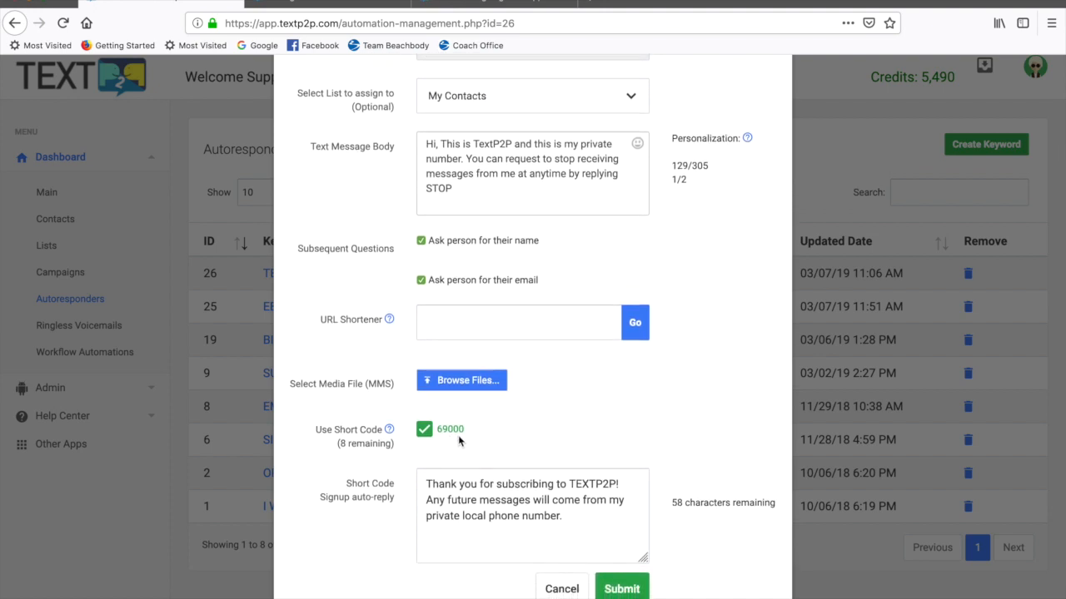
{"action": "scroll", "coordinate": [457, 435], "scroll_direction": "up", "scroll_amount": 4}
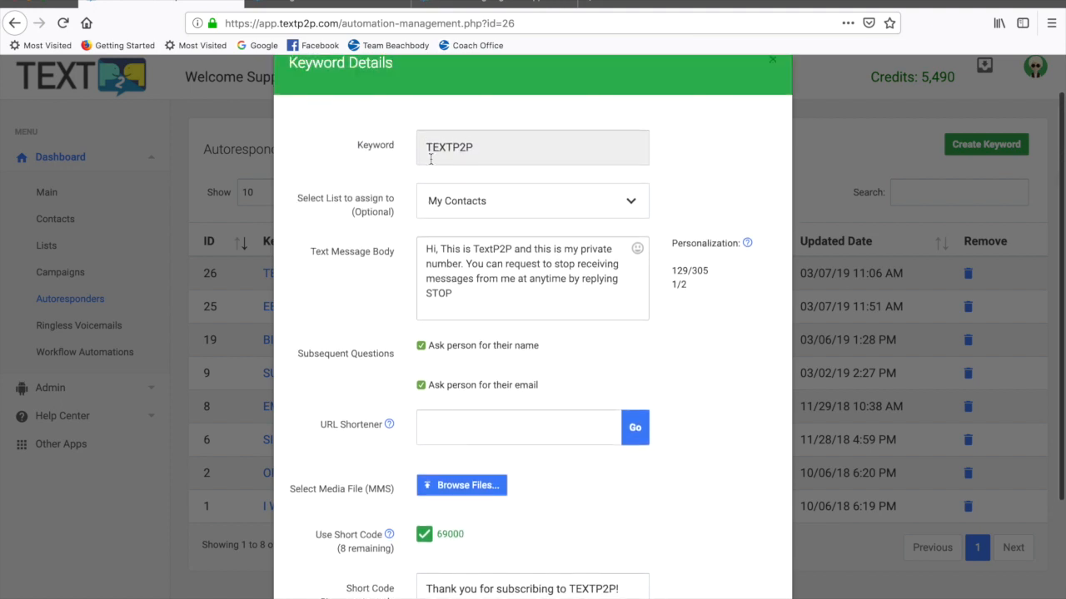
{"action": "scroll", "coordinate": [553, 380], "scroll_direction": "down", "scroll_amount": 5}
{"action": "scroll", "coordinate": [546, 397], "scroll_direction": "up", "scroll_amount": 5}
{"action": "scroll", "coordinate": [522, 433], "scroll_direction": "down", "scroll_amount": 3}
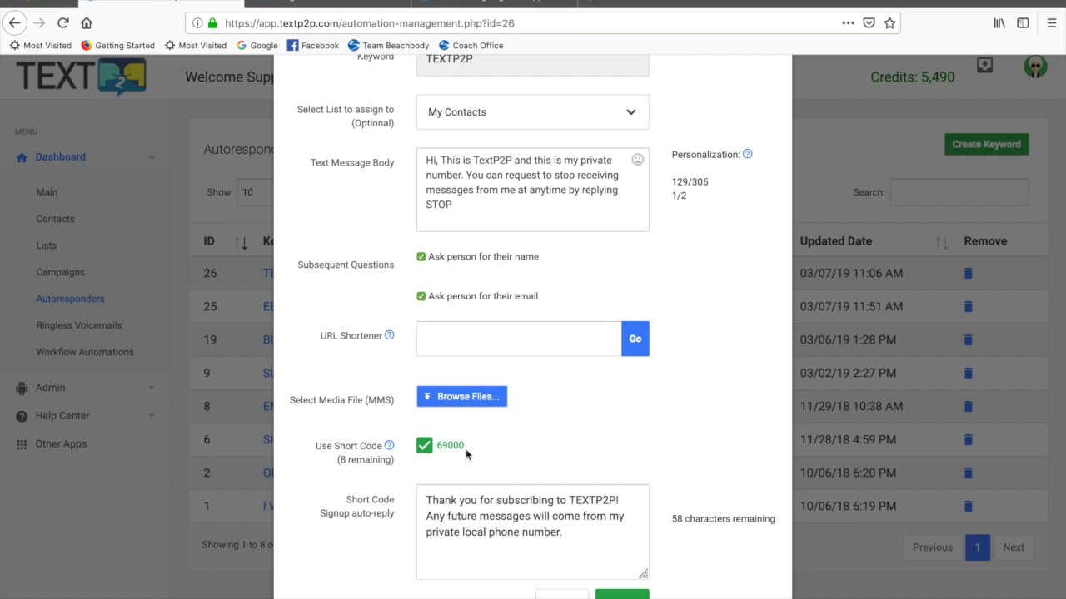
{"action": "scroll", "coordinate": [465, 453], "scroll_direction": "up", "scroll_amount": 2}
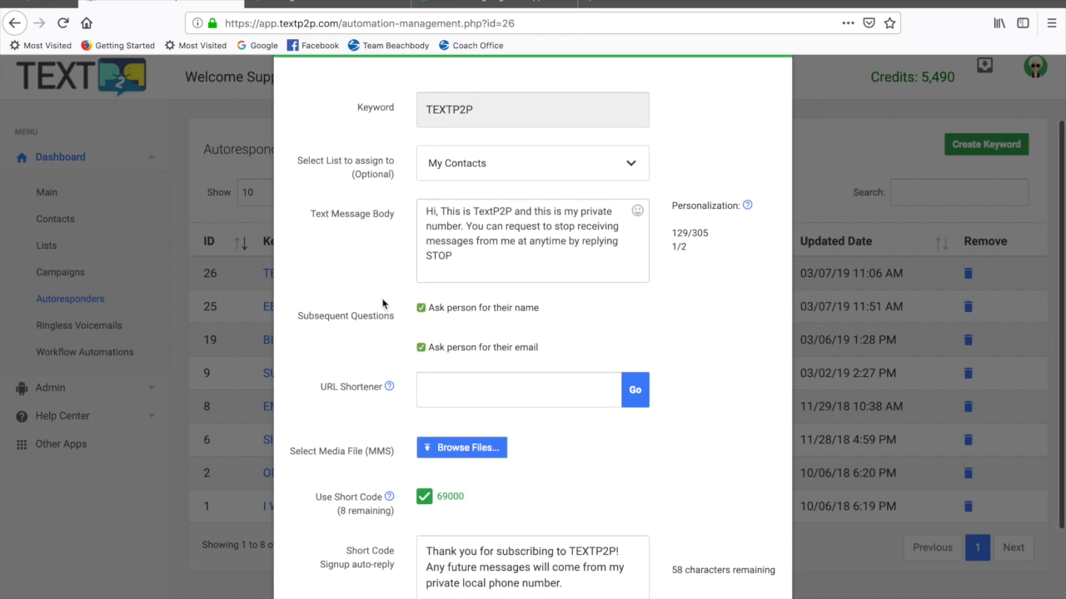
{"action": "scroll", "coordinate": [382, 304], "scroll_direction": "down", "scroll_amount": 2}
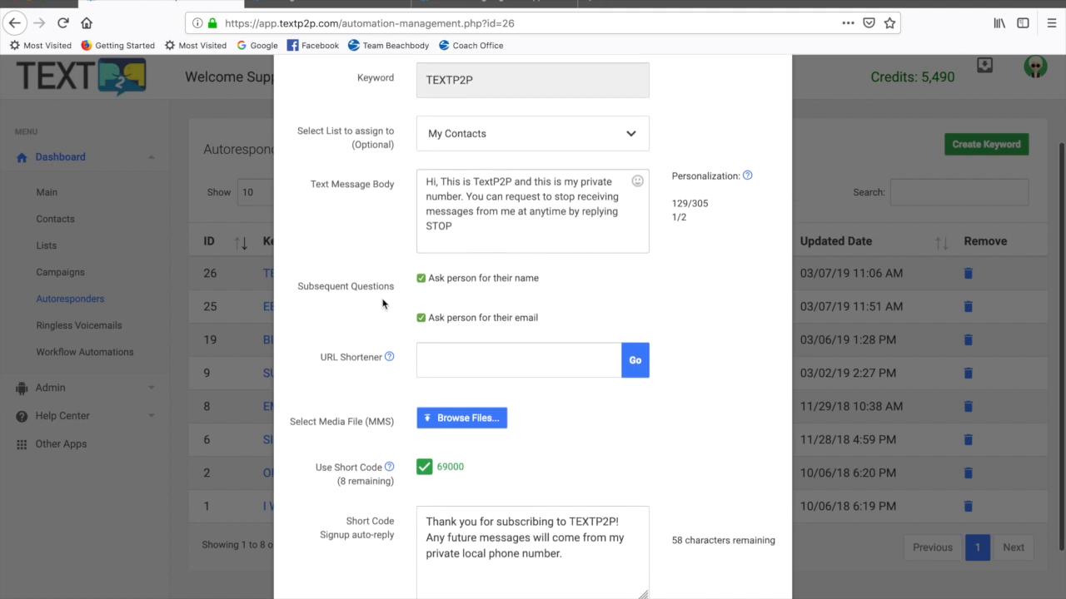
{"action": "scroll", "coordinate": [382, 304], "scroll_direction": "down", "scroll_amount": 1}
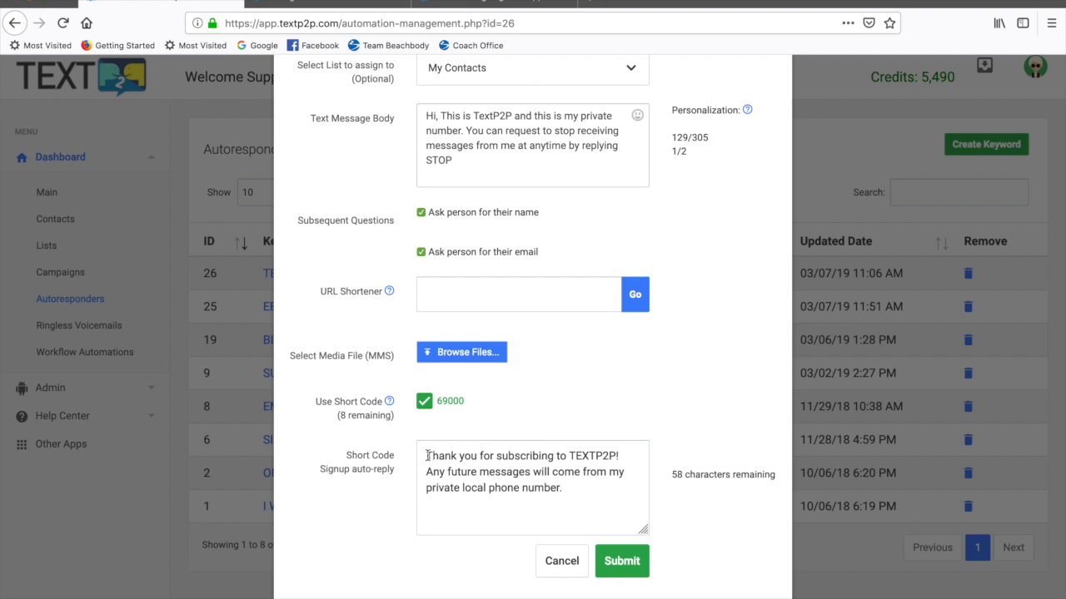
Highlight the short code signup auto-reply text, and again only its sentence about future messages coming from the private local number
{"action": "left_click_drag", "start_coordinate": [427, 456], "coordinate": [578, 519]}
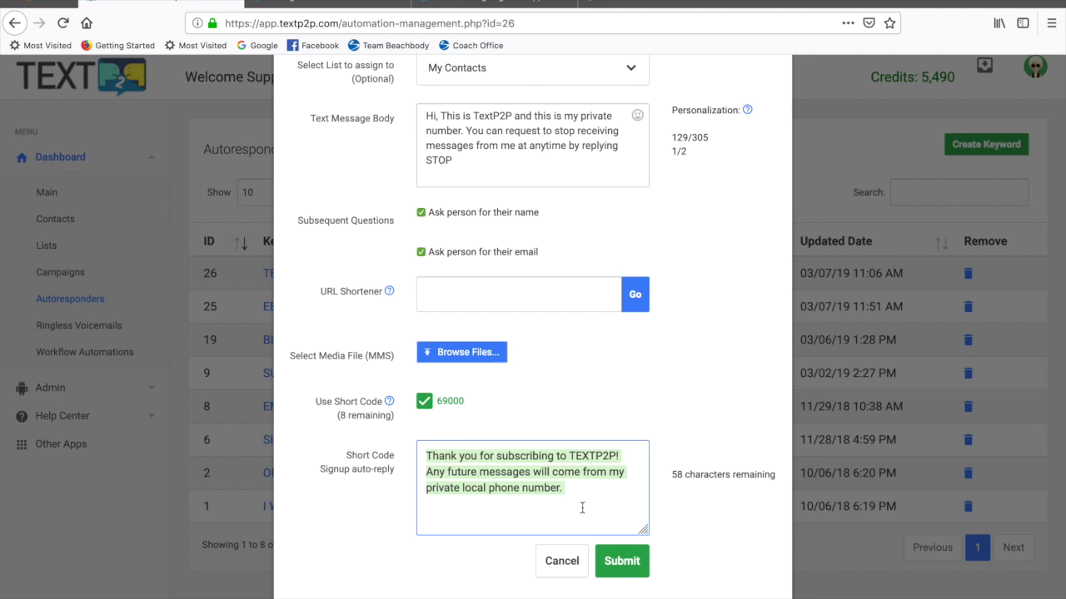
{"action": "left_click", "coordinate": [583, 500]}
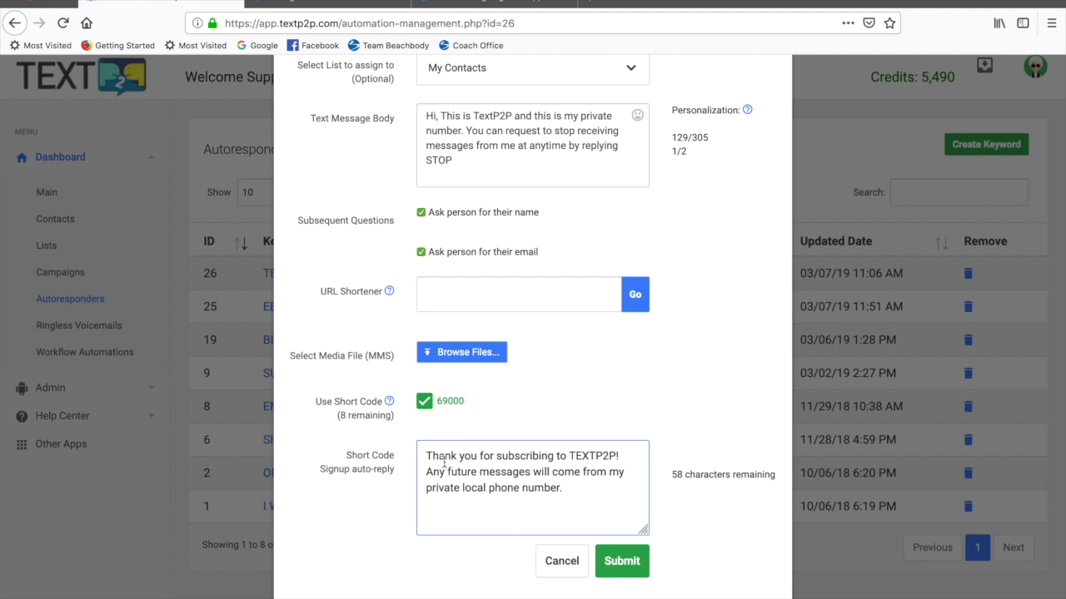
{"action": "left_click_drag", "start_coordinate": [441, 473], "coordinate": [569, 500]}
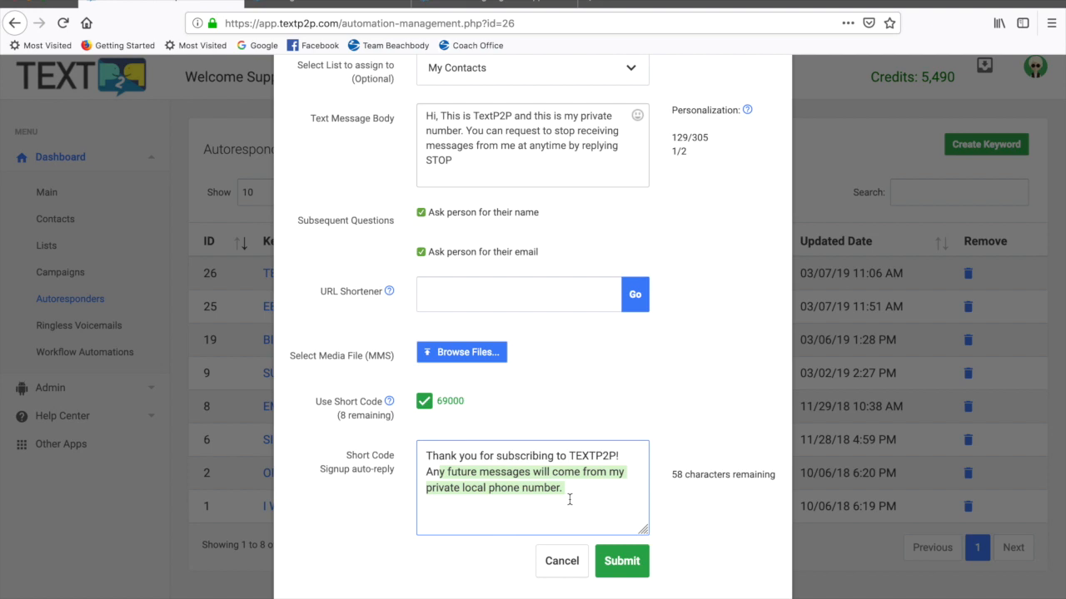
Clear the auto-reply highlight and highlight the TEXTP2P keyword's entire text message body
{"action": "left_click", "coordinate": [569, 499]}
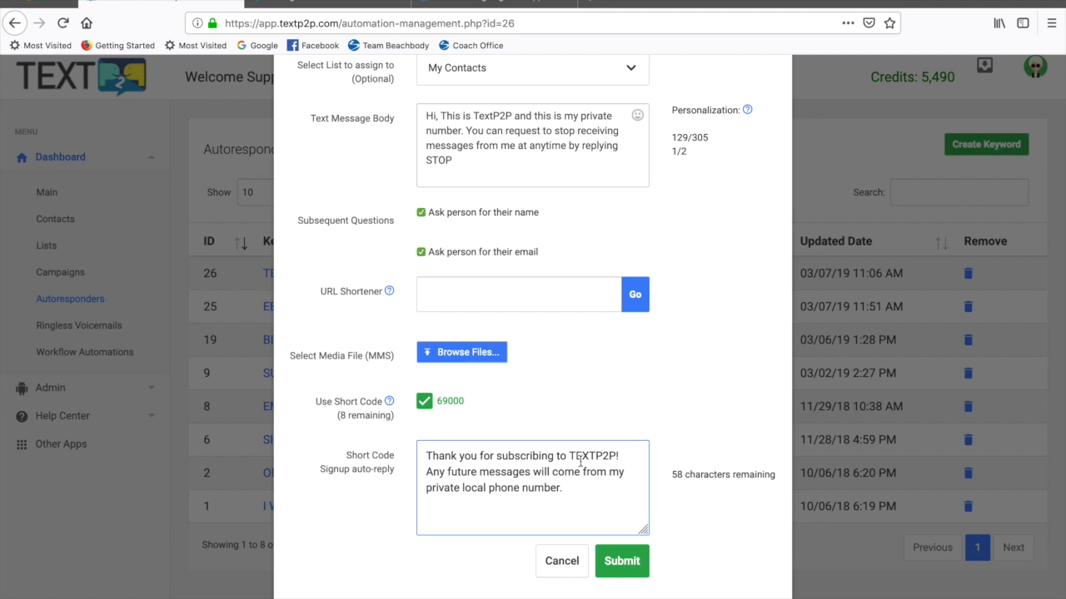
{"action": "scroll", "coordinate": [713, 458], "scroll_direction": "up", "scroll_amount": 3}
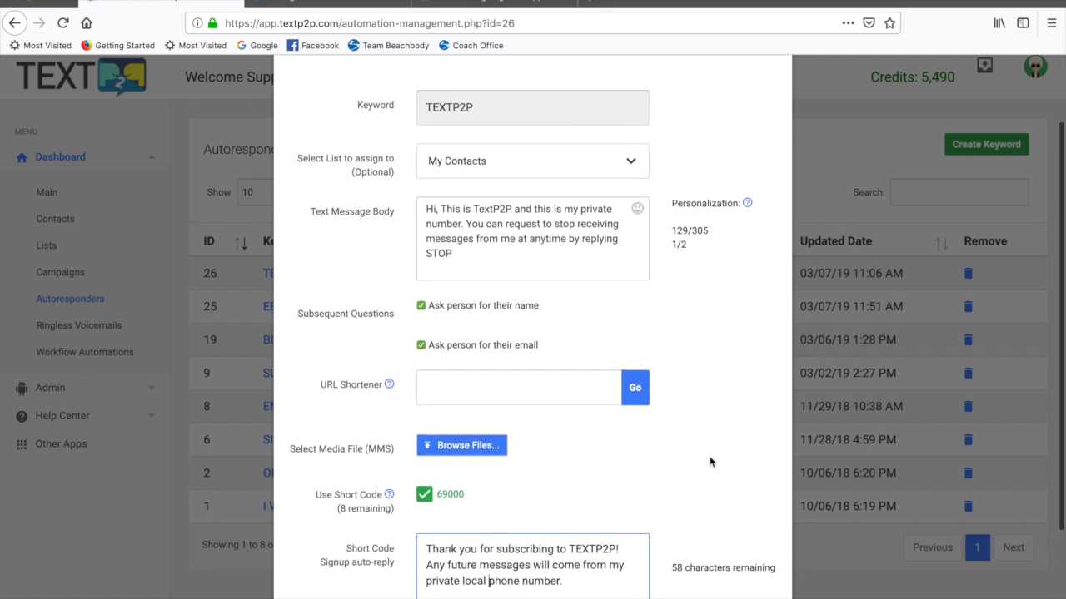
{"action": "left_click_drag", "start_coordinate": [426, 275], "coordinate": [495, 324]}
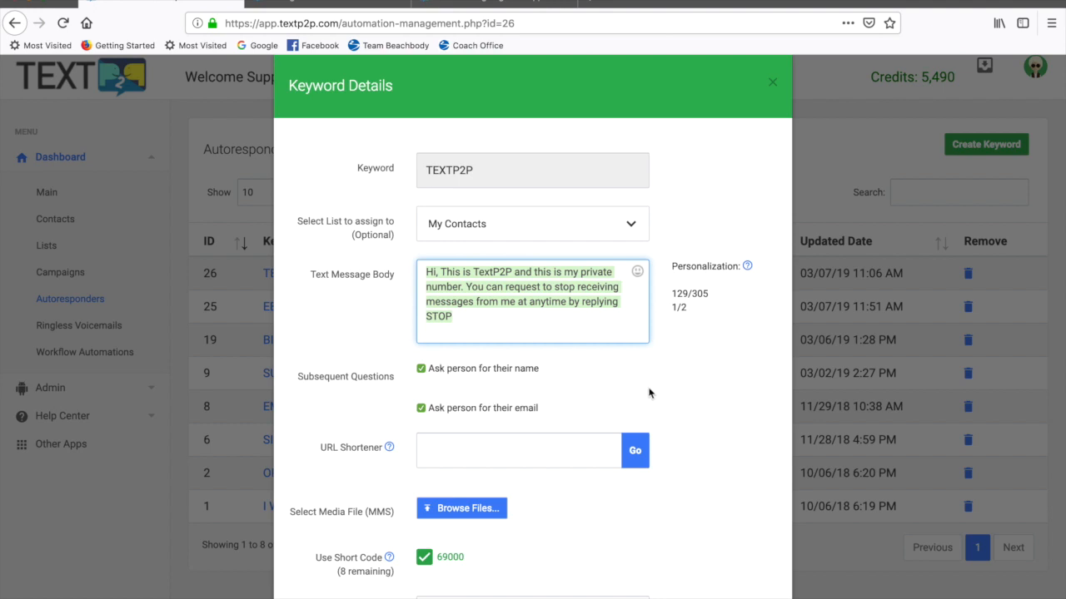
Review the TEXTP2P keyword's message body, subsequent questions, short code and signup auto-reply again, and close its details without saving
{"action": "scroll", "coordinate": [646, 395], "scroll_direction": "down", "scroll_amount": 1}
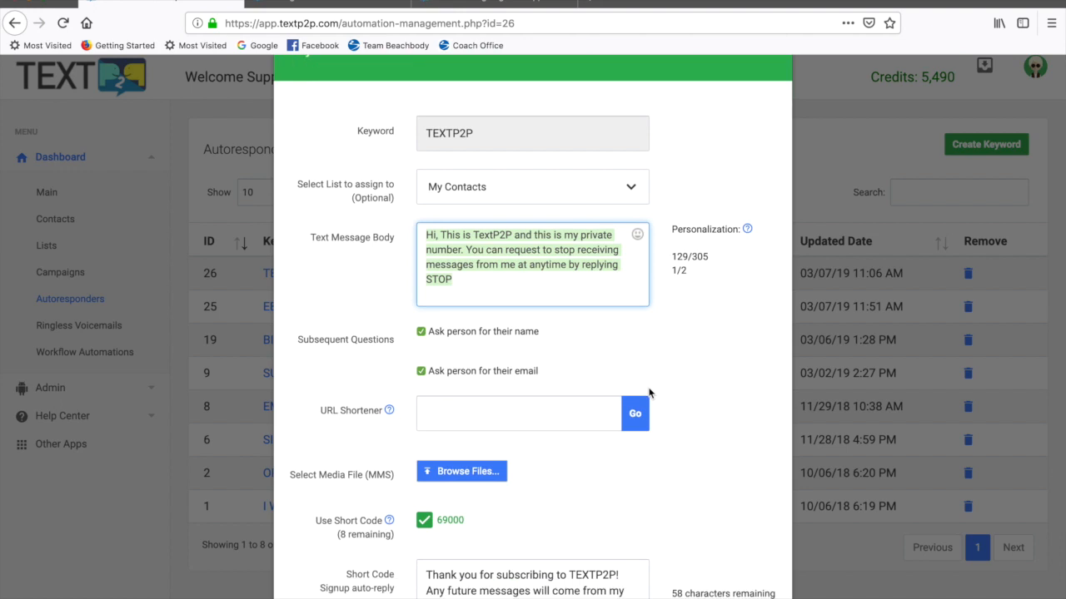
{"action": "scroll", "coordinate": [649, 393], "scroll_direction": "down", "scroll_amount": 2}
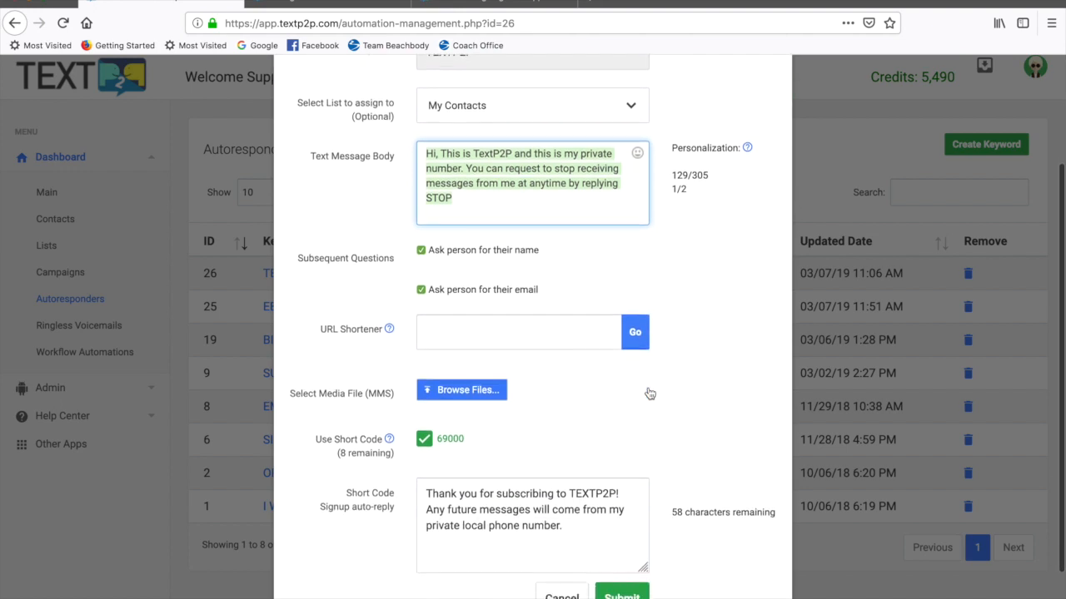
{"action": "scroll", "coordinate": [650, 393], "scroll_direction": "up", "scroll_amount": 1}
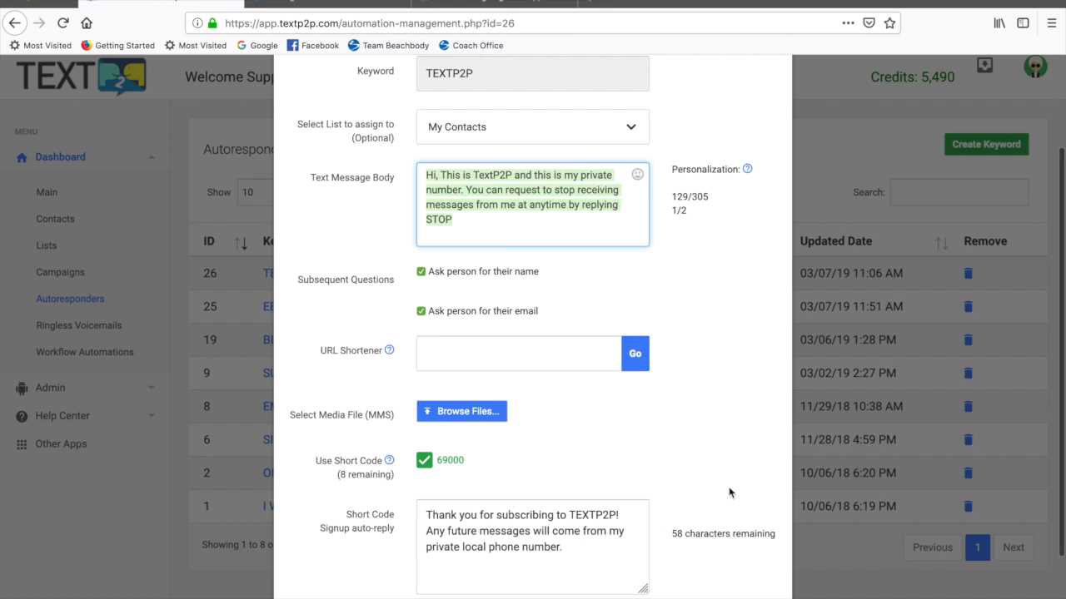
{"action": "scroll", "coordinate": [728, 493], "scroll_direction": "up", "scroll_amount": 1}
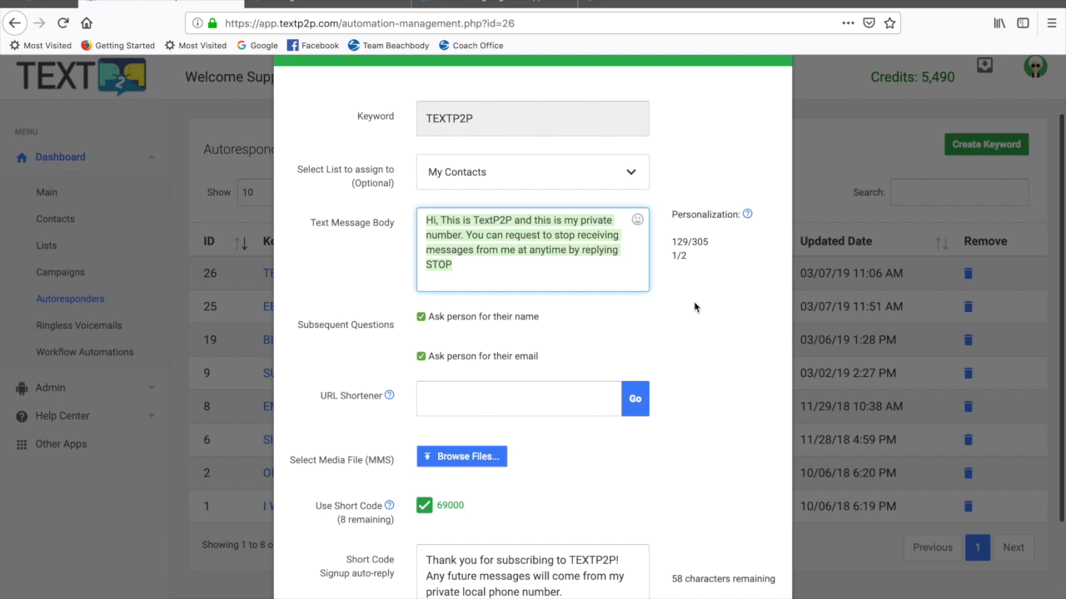
{"action": "scroll", "coordinate": [695, 307], "scroll_direction": "down", "scroll_amount": 1}
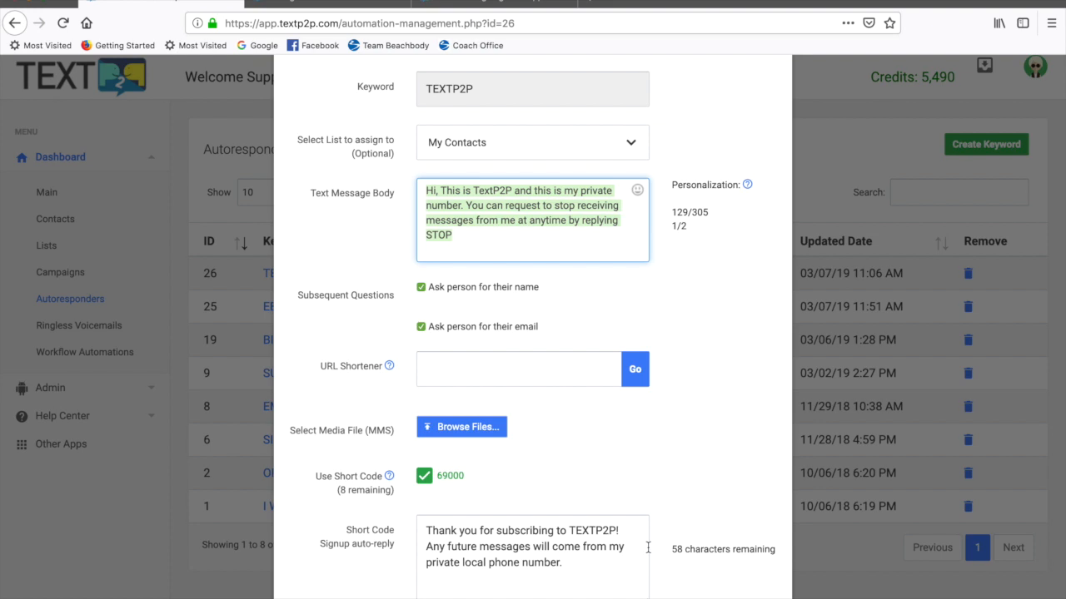
{"action": "scroll", "coordinate": [699, 548], "scroll_direction": "up", "scroll_amount": 2}
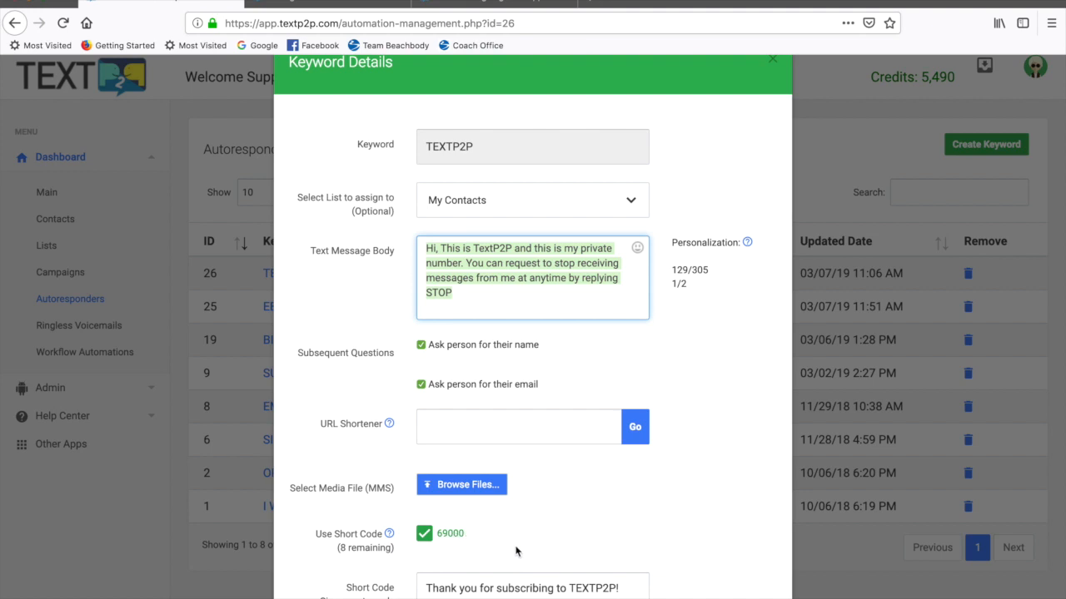
{"action": "scroll", "coordinate": [515, 551], "scroll_direction": "up", "scroll_amount": 1}
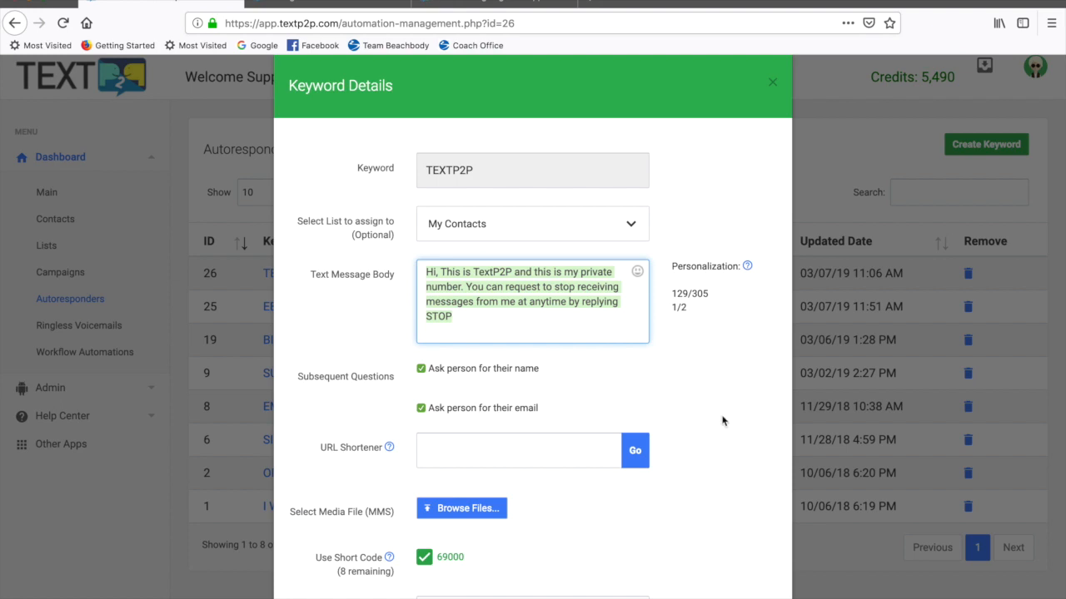
{"action": "scroll", "coordinate": [716, 405], "scroll_direction": "up", "scroll_amount": 1}
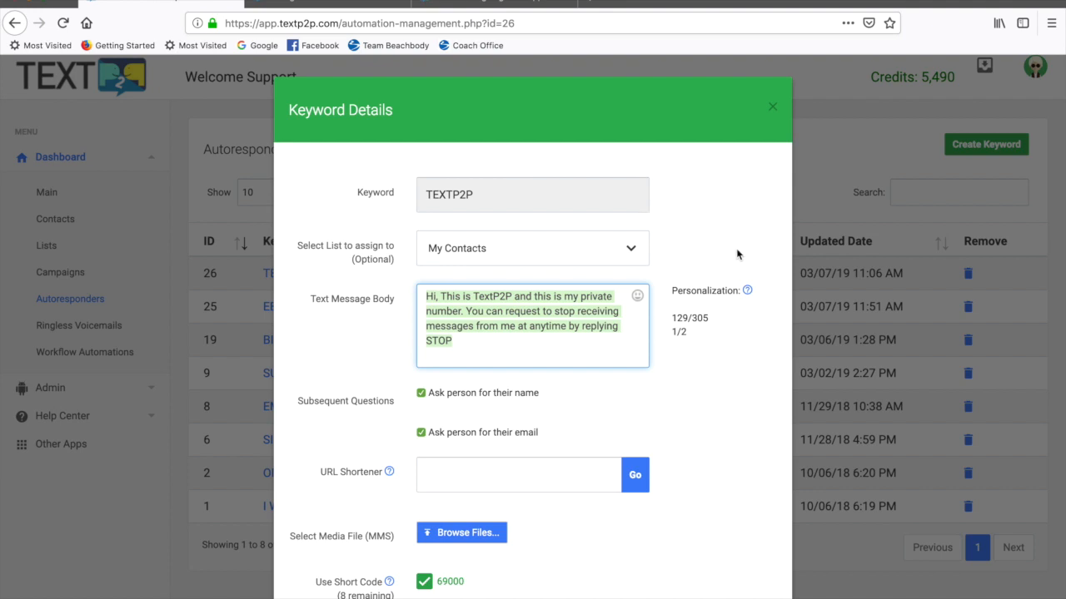
{"action": "scroll", "coordinate": [731, 287], "scroll_direction": "down", "scroll_amount": 3}
{"action": "scroll", "coordinate": [731, 287], "scroll_direction": "down", "scroll_amount": 3}
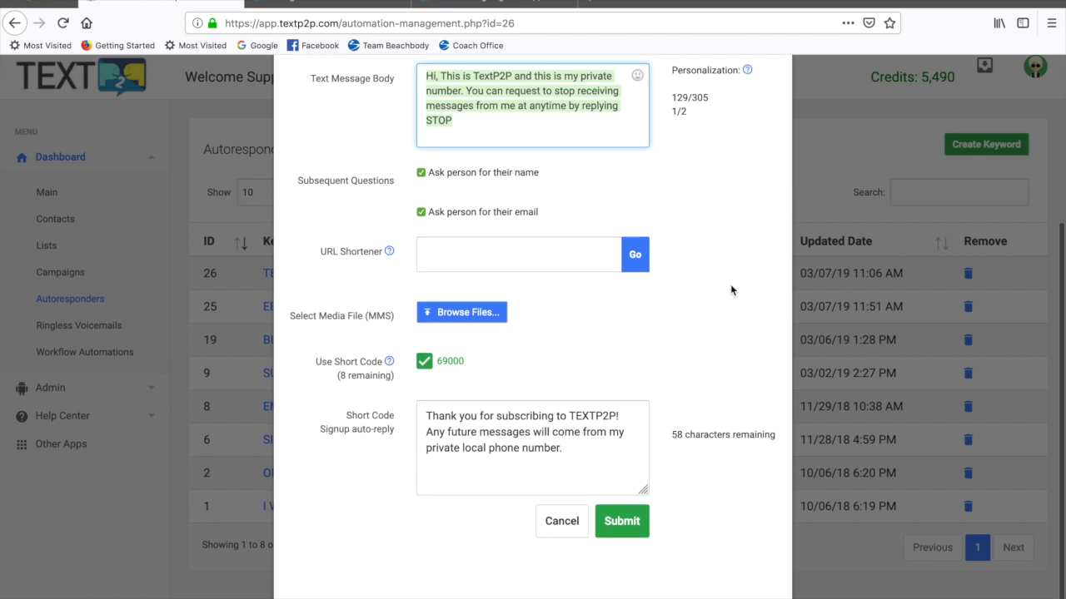
{"action": "scroll", "coordinate": [730, 289], "scroll_direction": "up", "scroll_amount": 1}
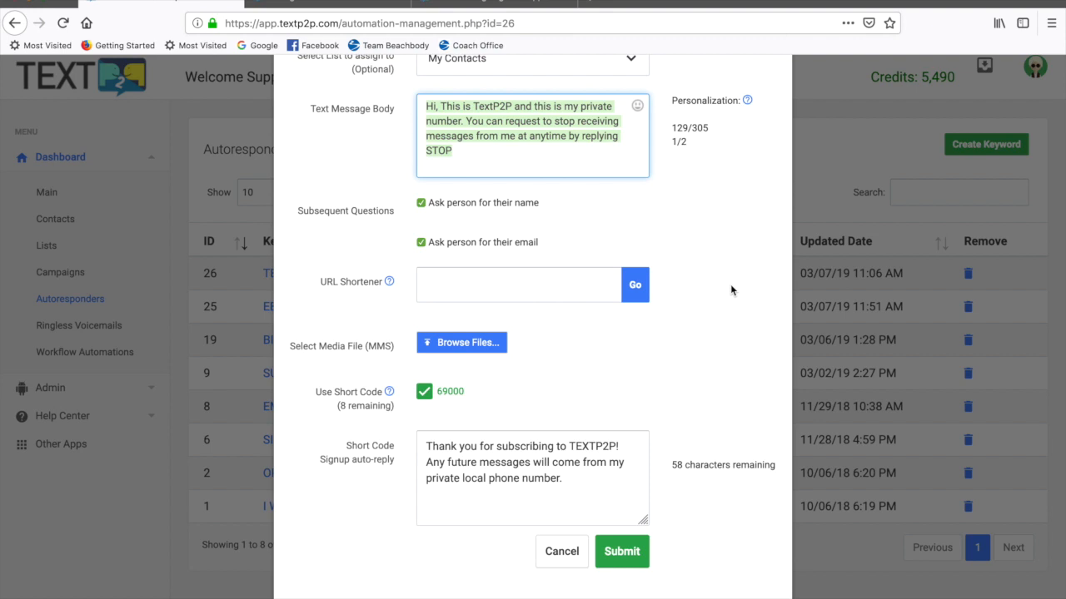
{"action": "left_click", "coordinate": [561, 563]}
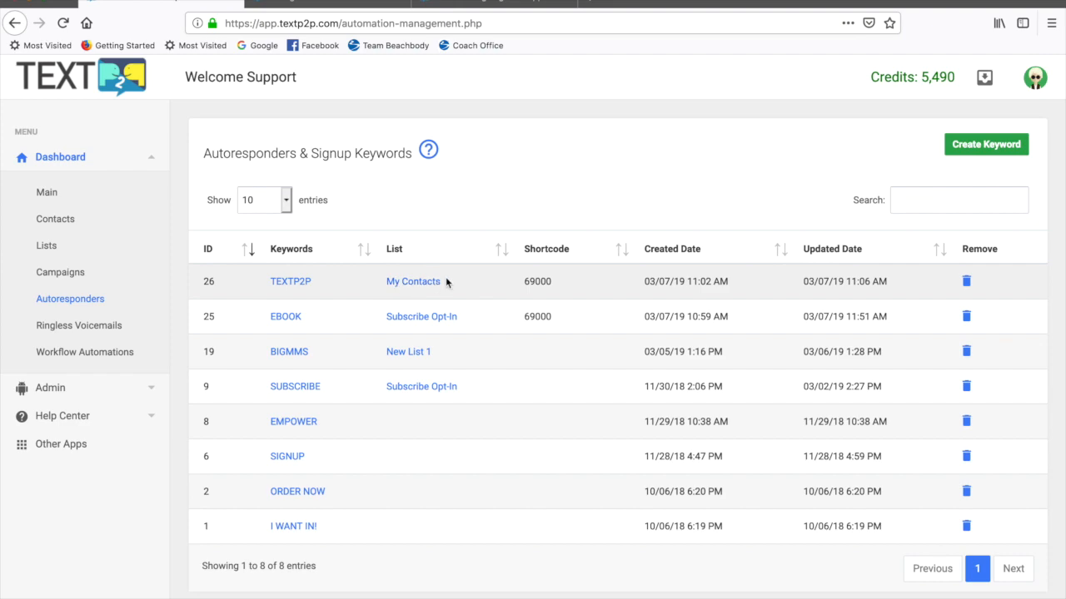
View the EMPOWER keyword's details, highlight the contact form link in its message body, and close the details
{"action": "left_click", "coordinate": [300, 423]}
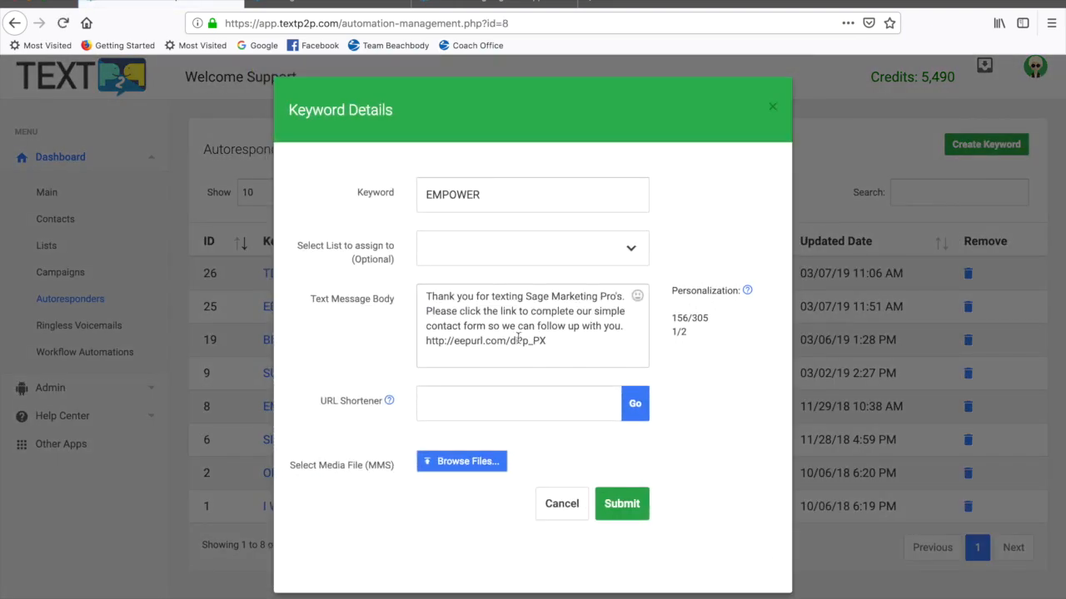
{"action": "left_click_drag", "start_coordinate": [431, 343], "coordinate": [539, 348]}
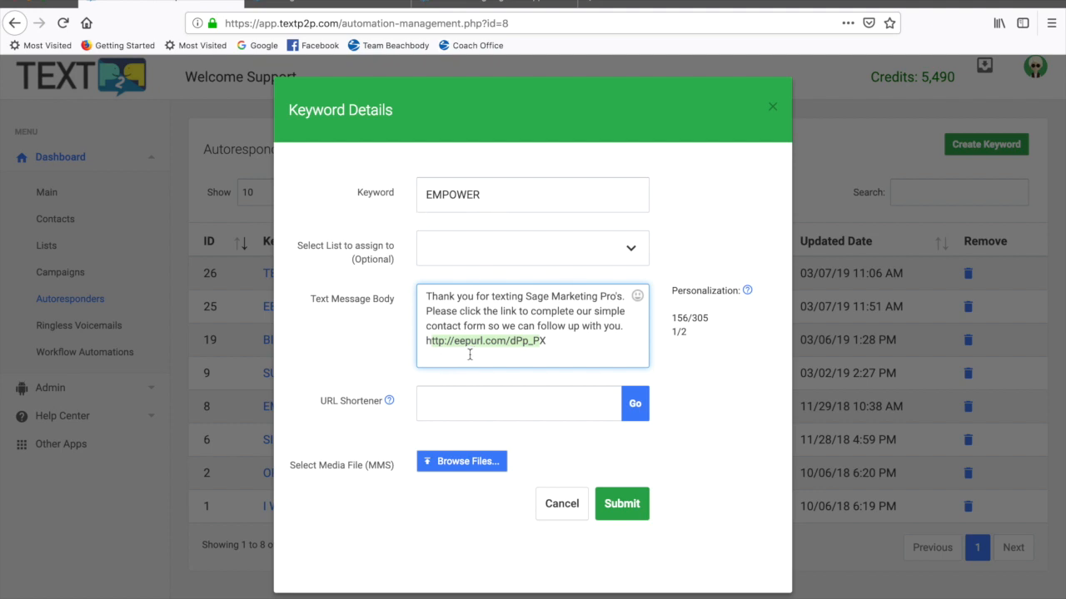
{"action": "left_click", "coordinate": [436, 343]}
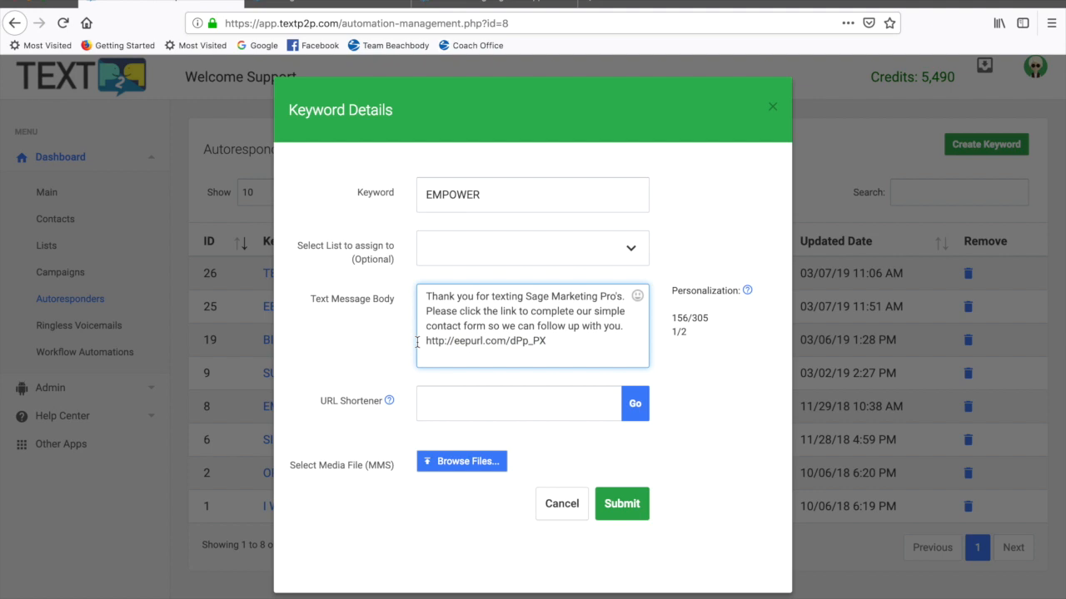
{"action": "left_click_drag", "start_coordinate": [424, 342], "coordinate": [550, 344]}
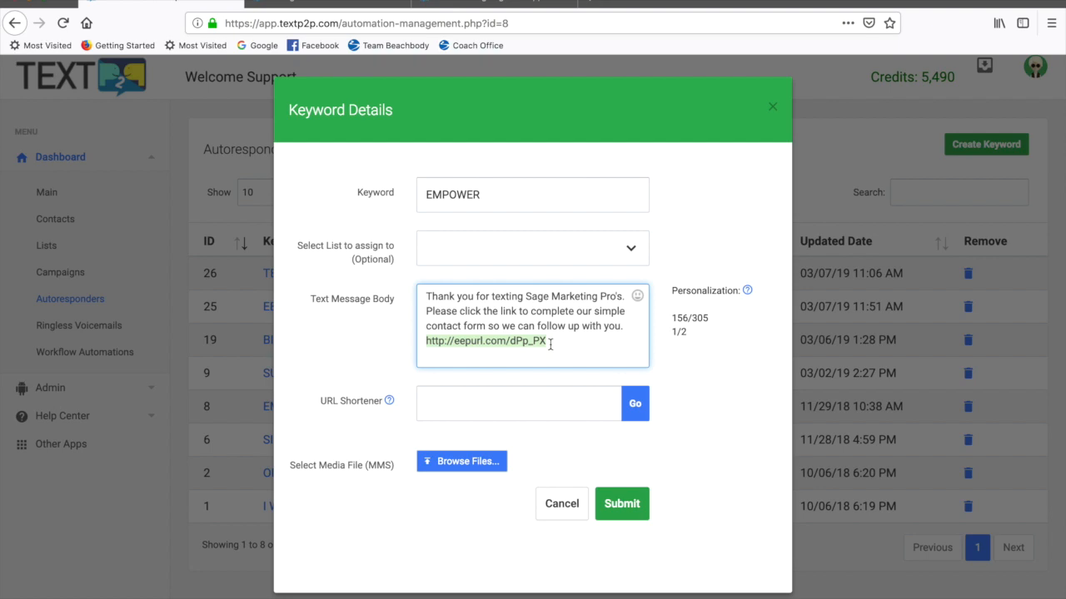
{"action": "left_click", "coordinate": [773, 109]}
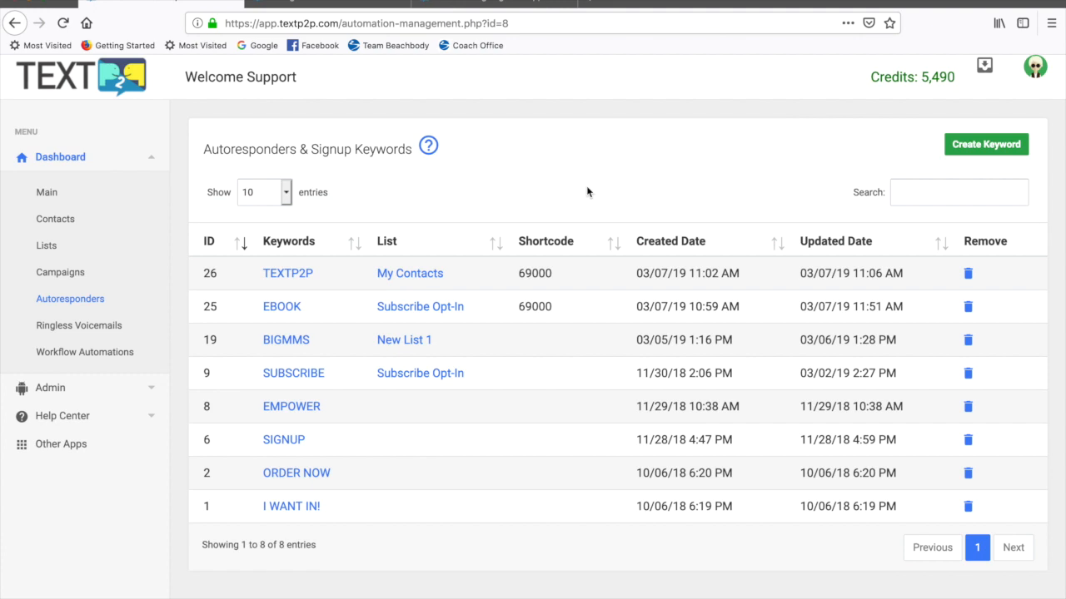
Go to the lists and open the contacts of the Web Sign-up list
{"action": "left_click", "coordinate": [49, 246]}
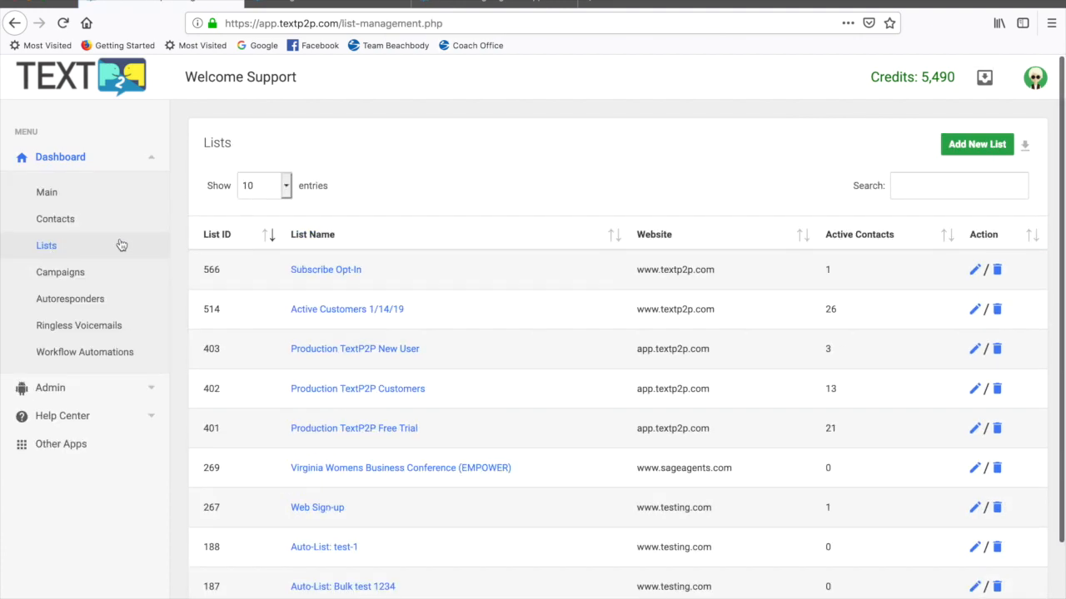
{"action": "scroll", "coordinate": [533, 328], "scroll_direction": "down", "scroll_amount": 1}
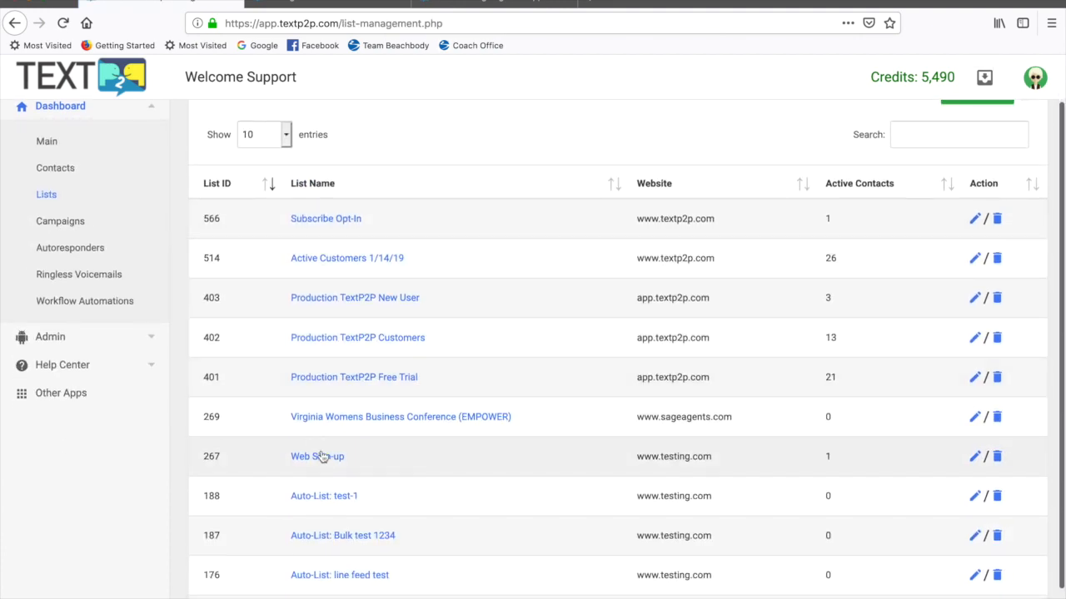
{"action": "left_click", "coordinate": [324, 457]}
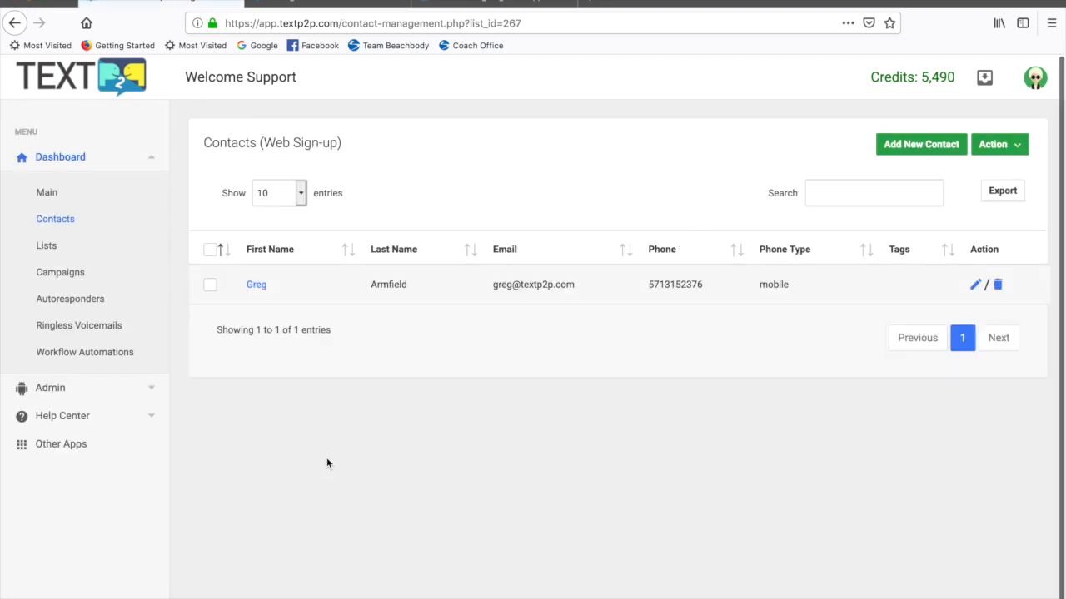
Show the MailChimp webhook for the Web Sign-up list, highlight its URL, and close the webhook information
{"action": "left_click", "coordinate": [1018, 147]}
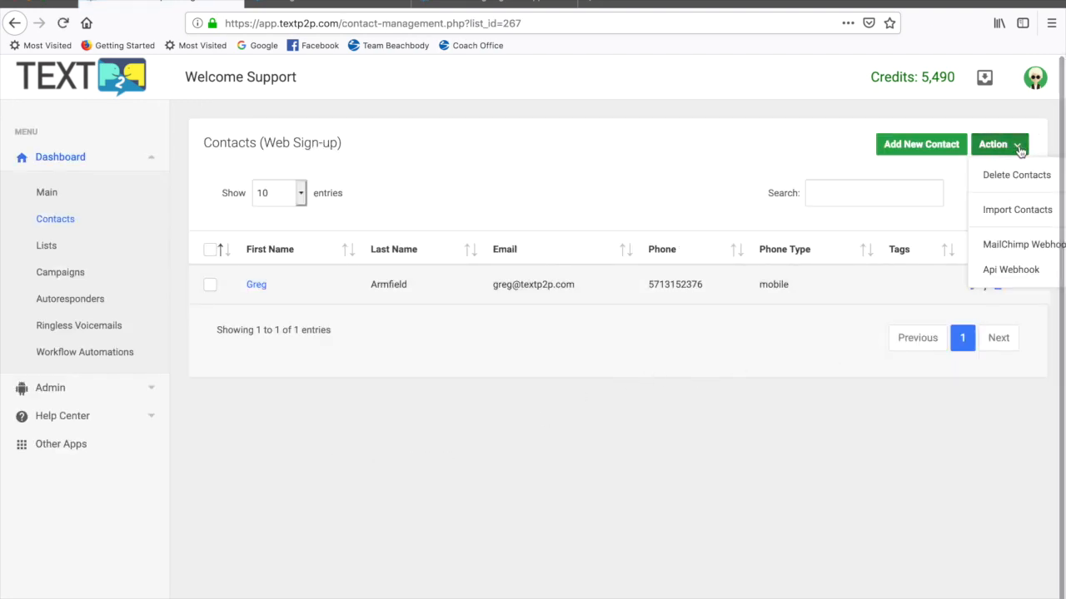
{"action": "left_click", "coordinate": [1037, 252]}
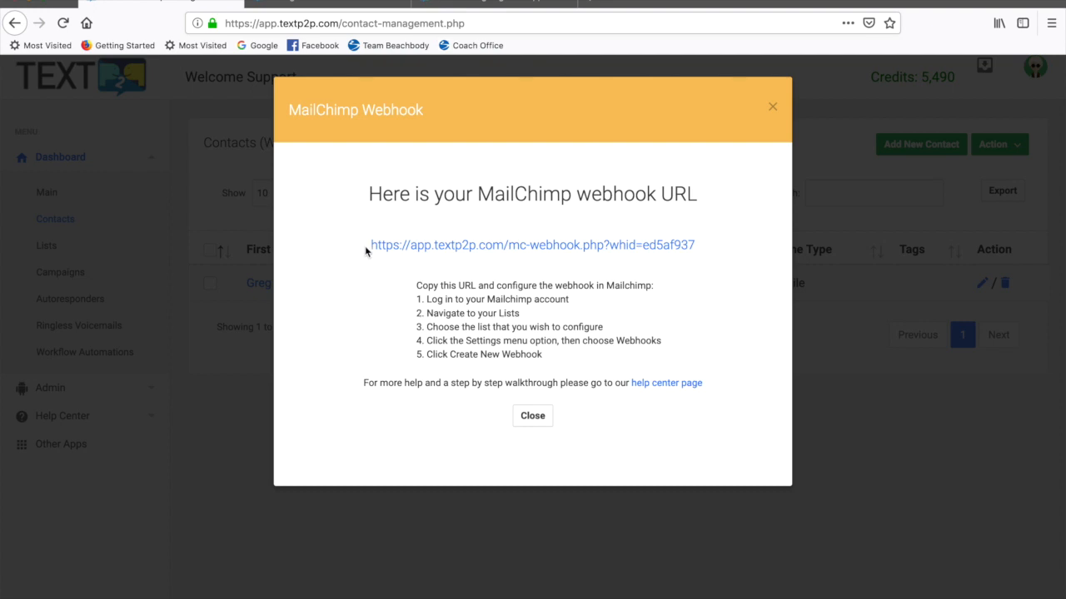
{"action": "left_click_drag", "start_coordinate": [364, 246], "coordinate": [704, 246]}
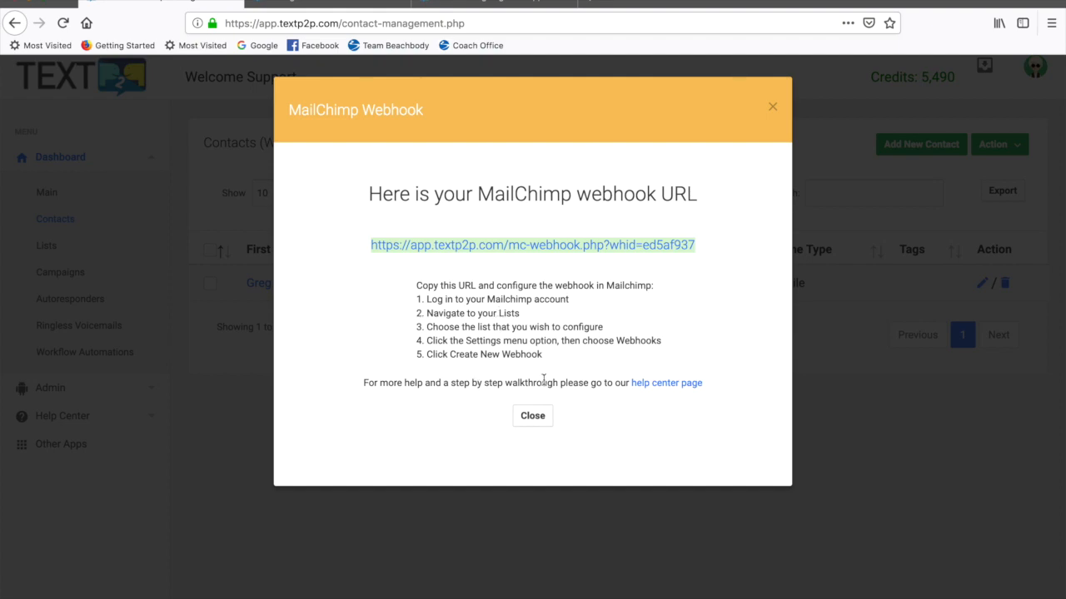
{"action": "left_click", "coordinate": [773, 109]}
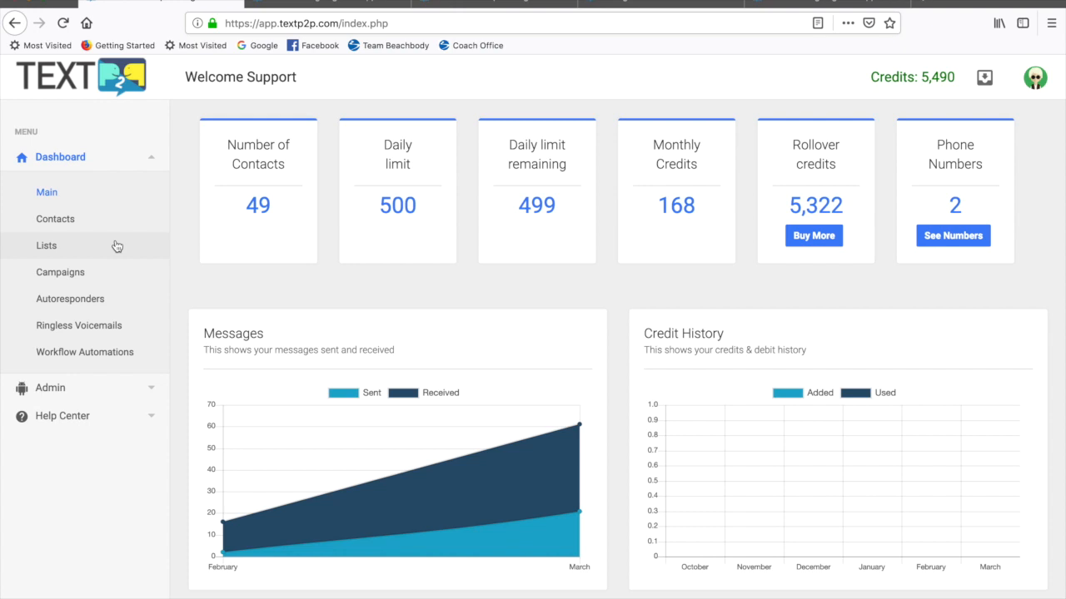
Go to the ringless voicemails, view the new RVM campaign form with My Contacts as its list, and cancel it
{"action": "left_click", "coordinate": [107, 329]}
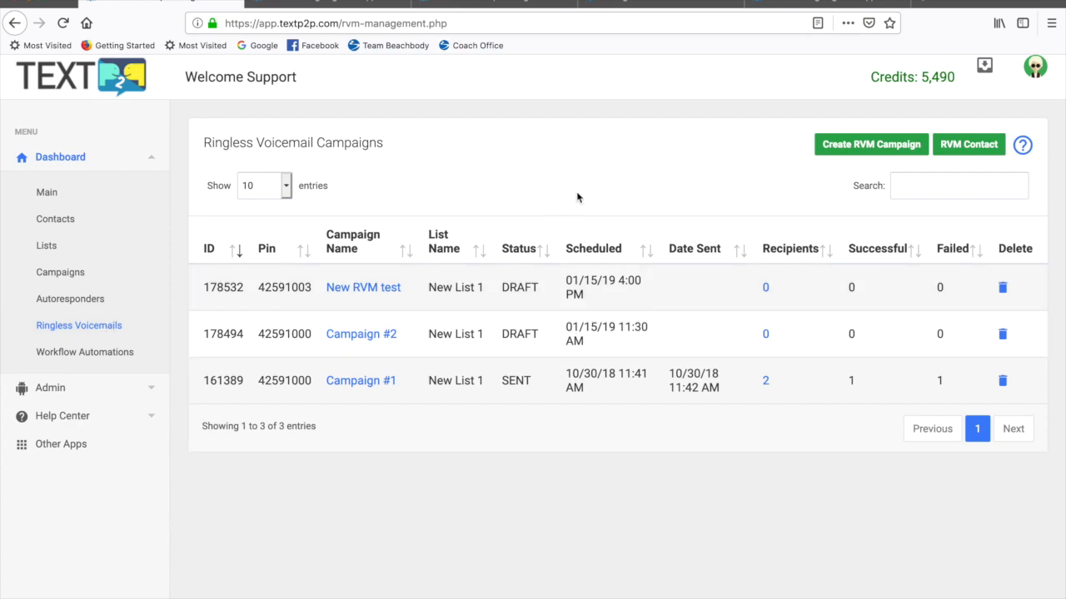
{"action": "left_click", "coordinate": [903, 153]}
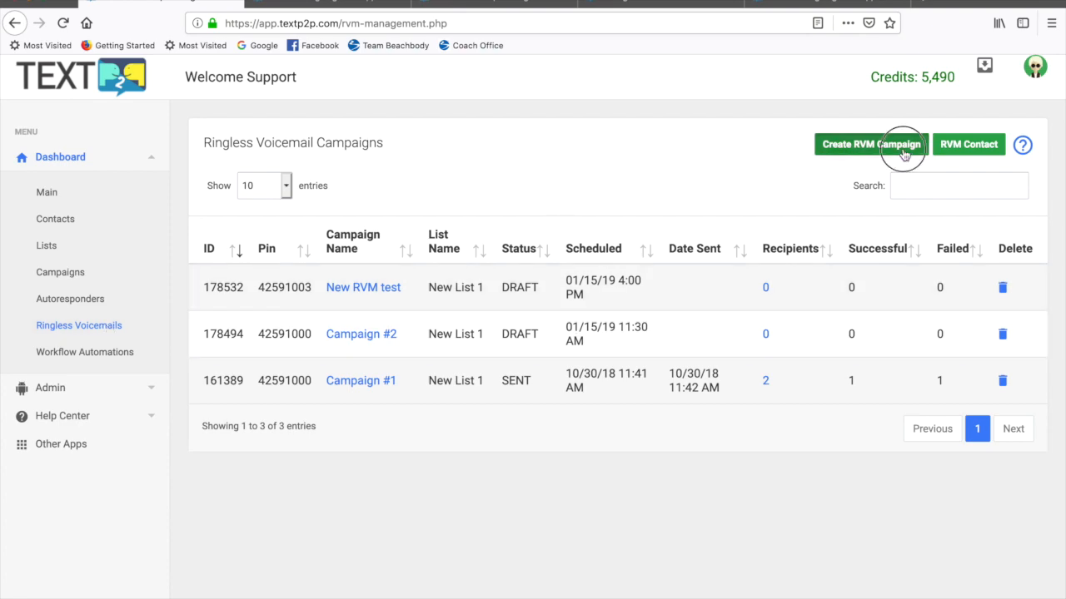
{"action": "left_click", "coordinate": [471, 200]}
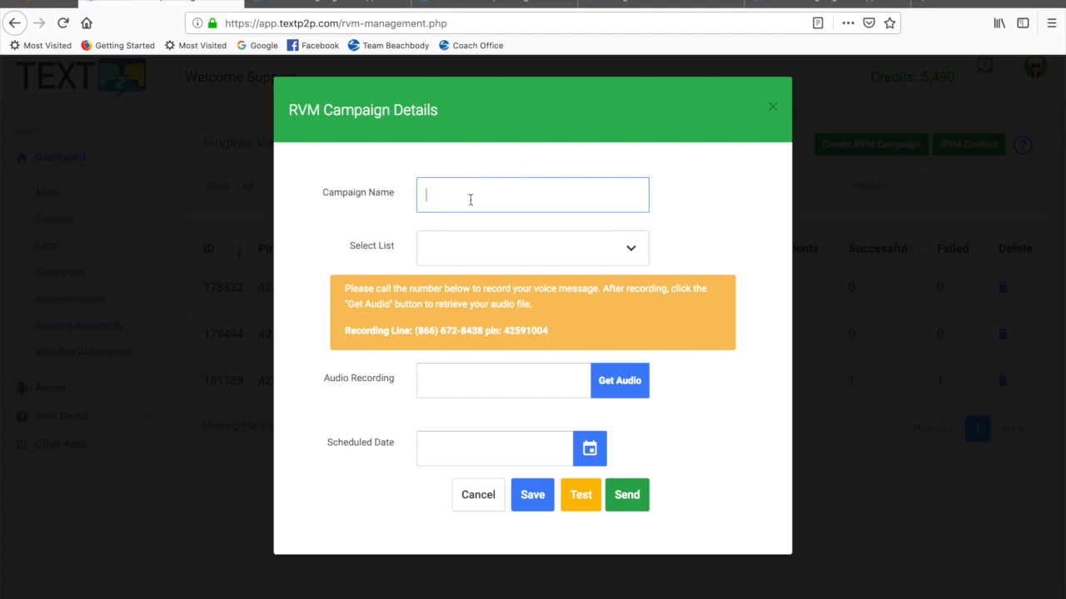
{"action": "left_click", "coordinate": [507, 243]}
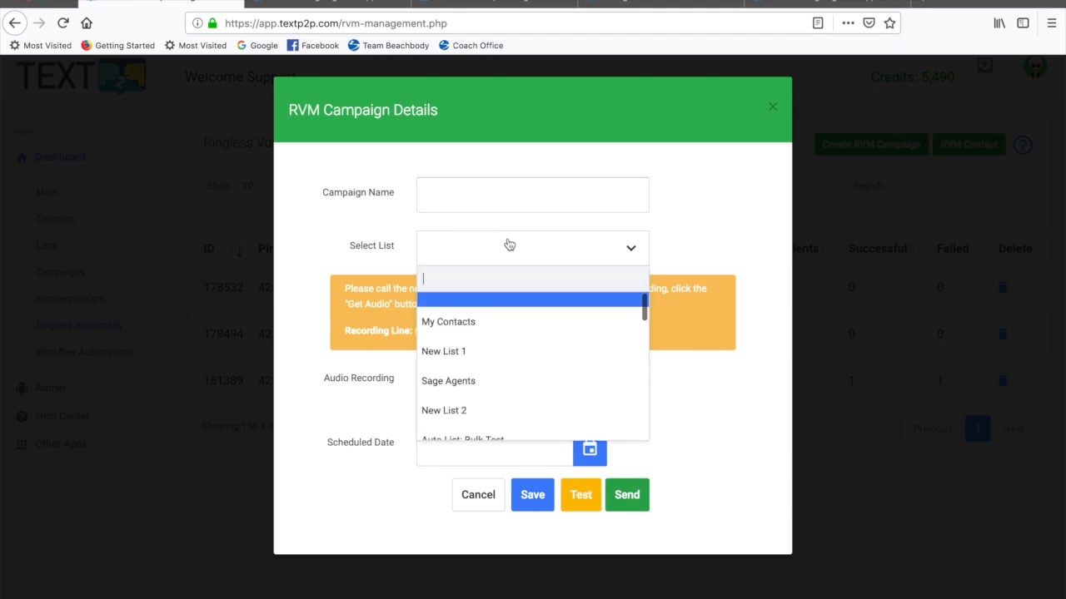
{"action": "left_click", "coordinate": [477, 325]}
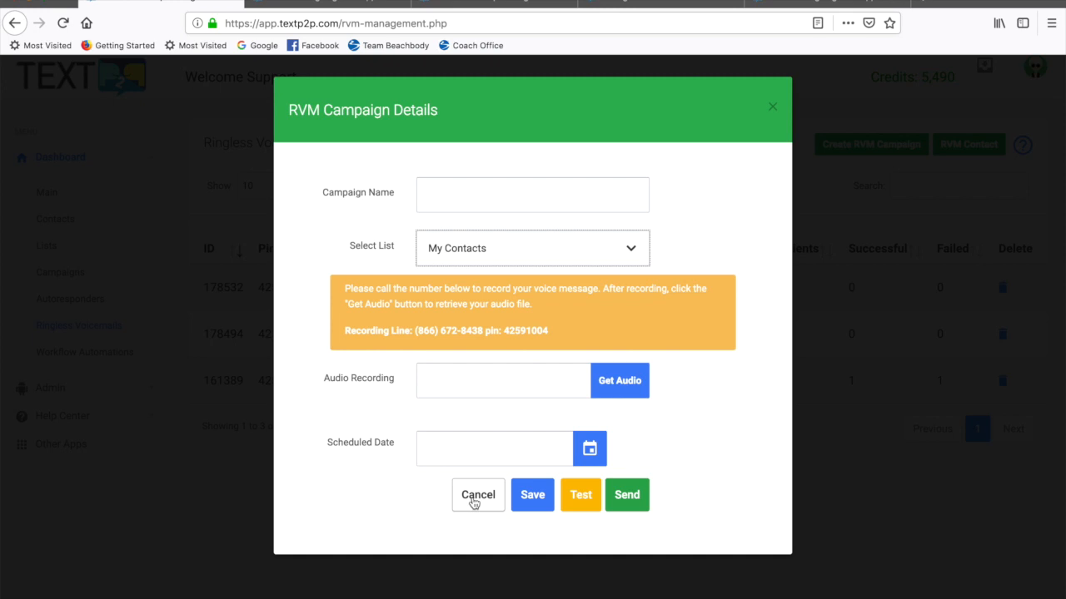
{"action": "left_click", "coordinate": [476, 502]}
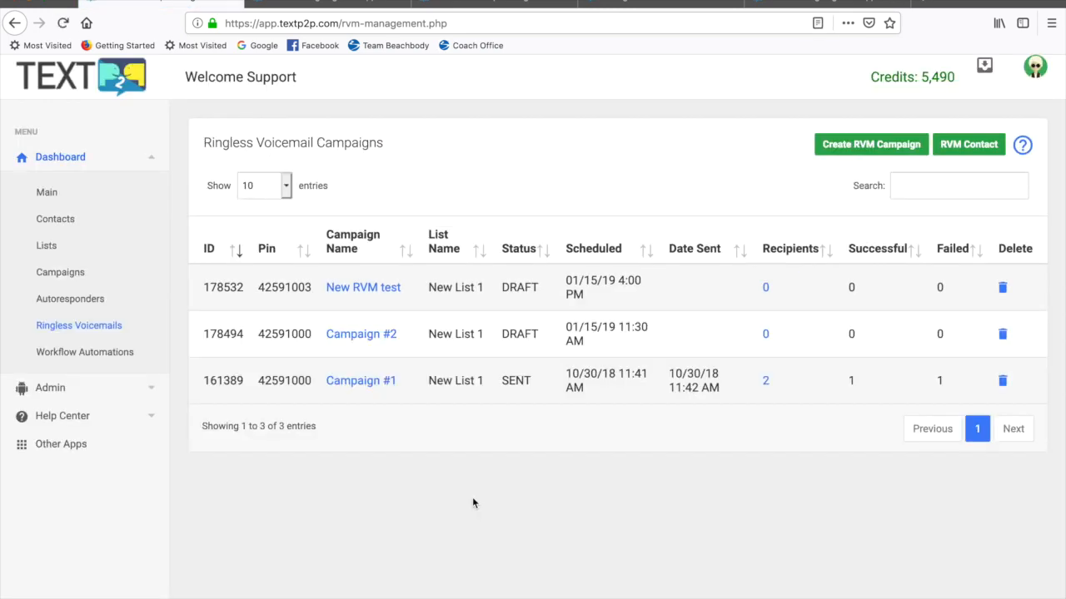
Go to the workflow automations and open the message chain of the Welcome workflow
{"action": "left_click", "coordinate": [94, 354]}
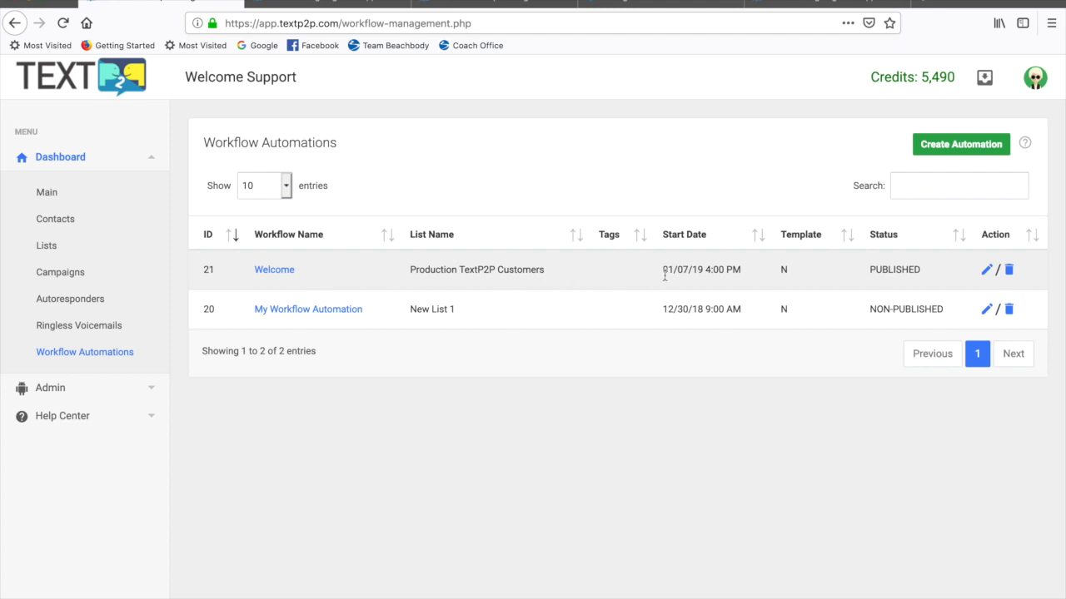
{"action": "left_click", "coordinate": [278, 272]}
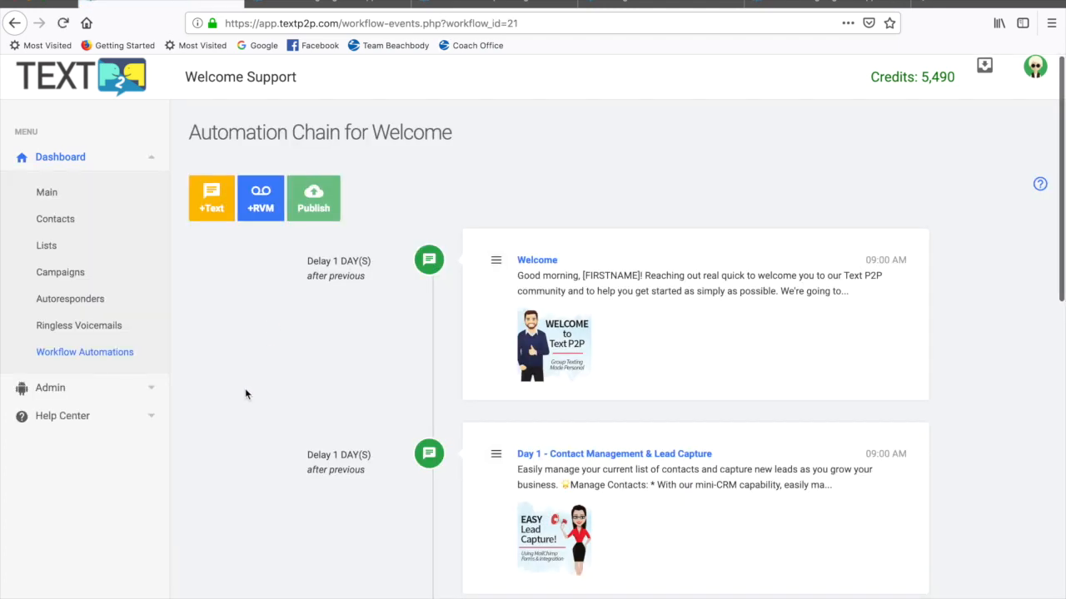
{"action": "scroll", "coordinate": [246, 394], "scroll_direction": "down", "scroll_amount": 1}
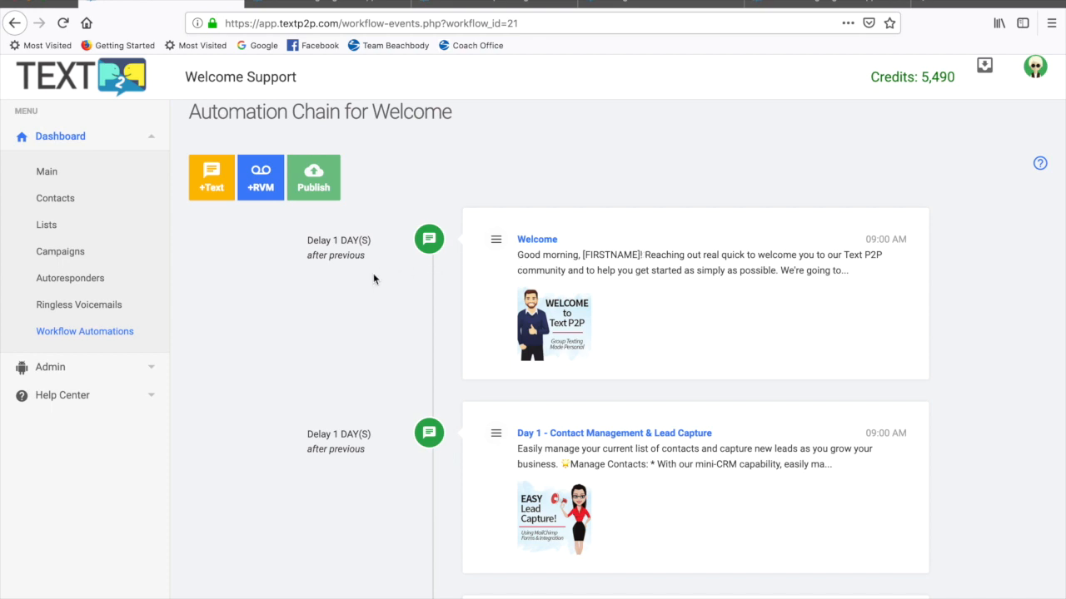
Examine the Welcome automation chain from the first welcome text to the final Workflow Automations message, including delays and the ringless voicemail
{"action": "scroll", "coordinate": [341, 312], "scroll_direction": "down", "scroll_amount": 2}
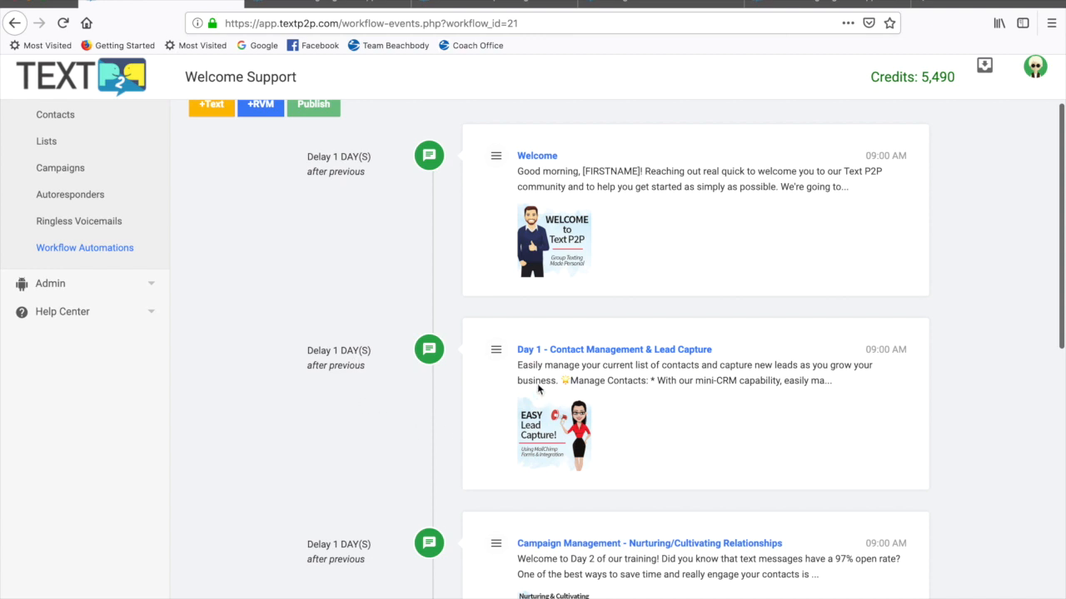
{"action": "scroll", "coordinate": [658, 416], "scroll_direction": "down", "scroll_amount": 3}
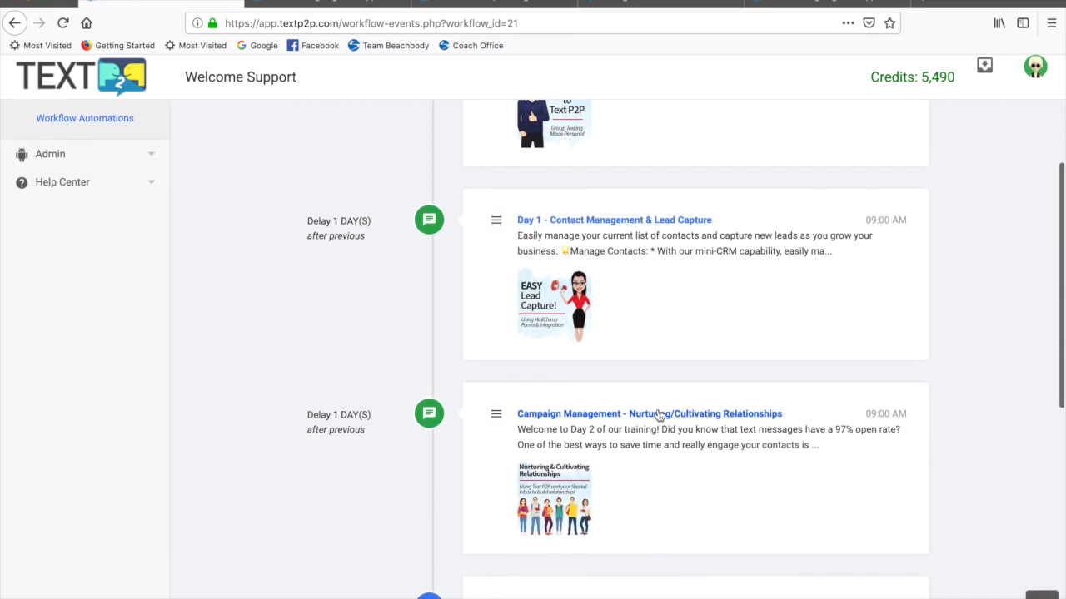
{"action": "scroll", "coordinate": [418, 495], "scroll_direction": "down", "scroll_amount": 2}
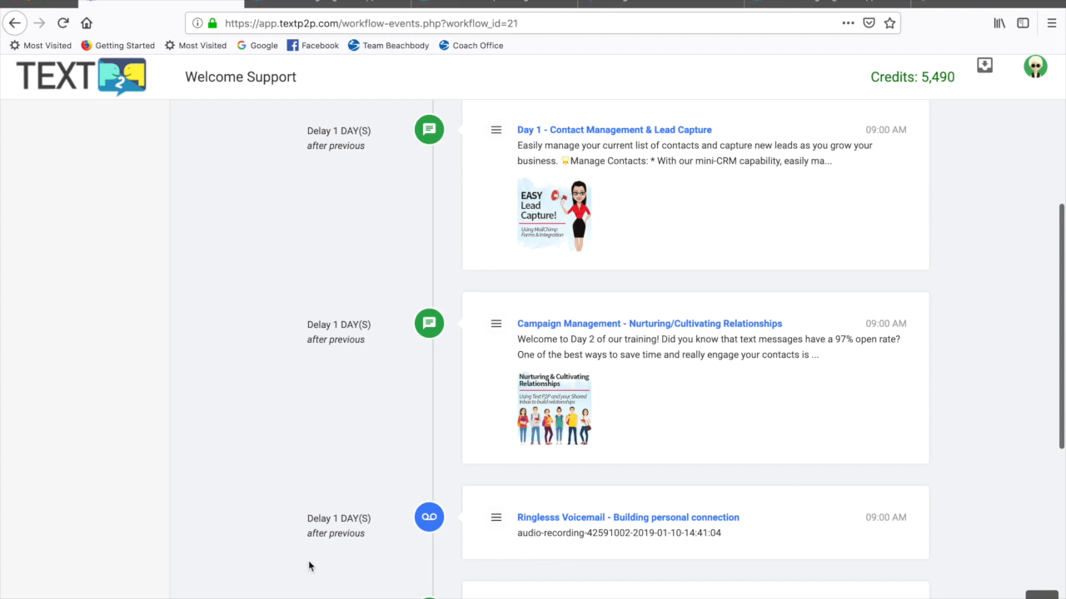
{"action": "scroll", "coordinate": [309, 564], "scroll_direction": "down", "scroll_amount": 4}
{"action": "scroll", "coordinate": [309, 566], "scroll_direction": "down", "scroll_amount": 5}
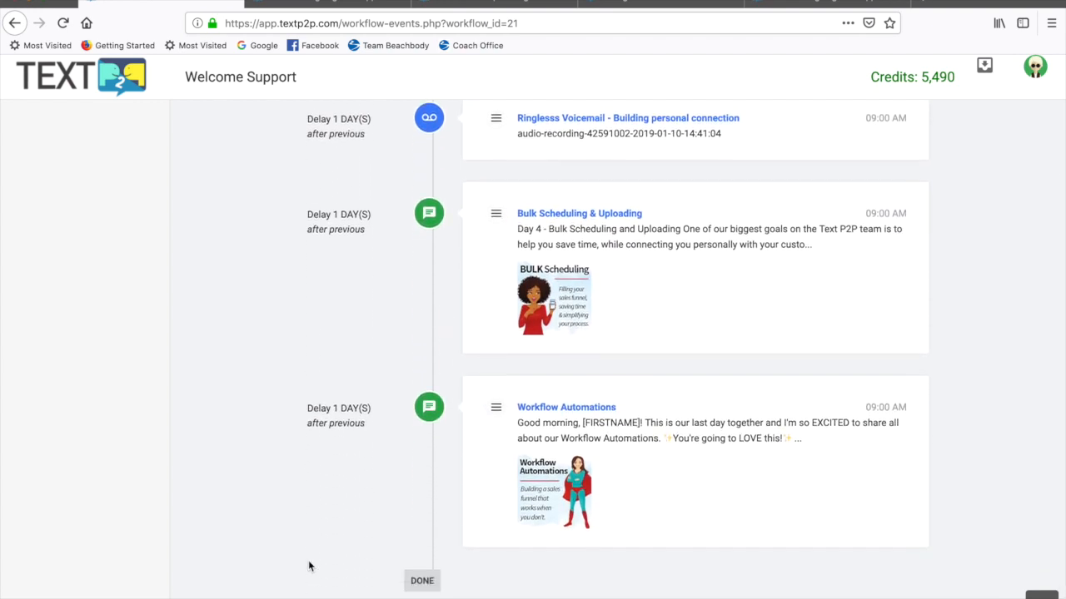
{"action": "scroll", "coordinate": [342, 519], "scroll_direction": "up", "scroll_amount": 4}
{"action": "scroll", "coordinate": [343, 519], "scroll_direction": "up", "scroll_amount": 8}
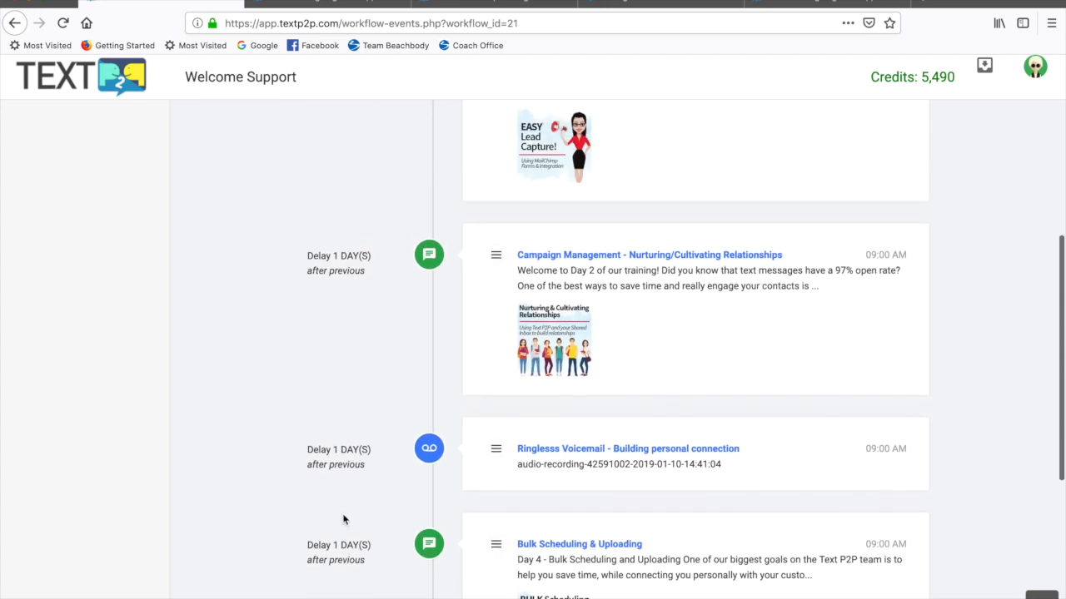
{"action": "scroll", "coordinate": [343, 520], "scroll_direction": "up", "scroll_amount": 3}
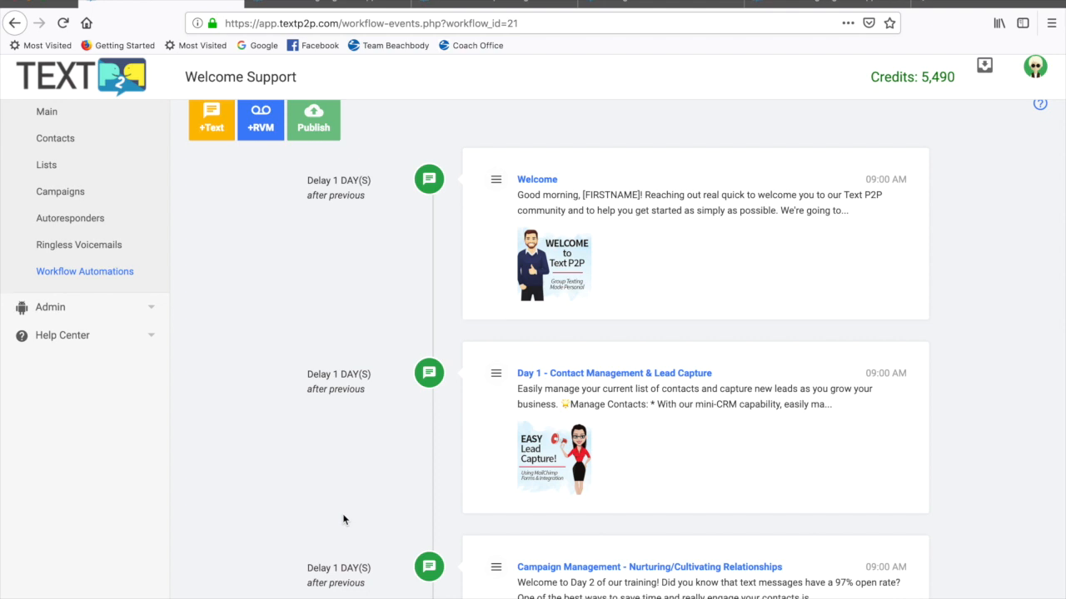
{"action": "scroll", "coordinate": [343, 520], "scroll_direction": "up", "scroll_amount": 2}
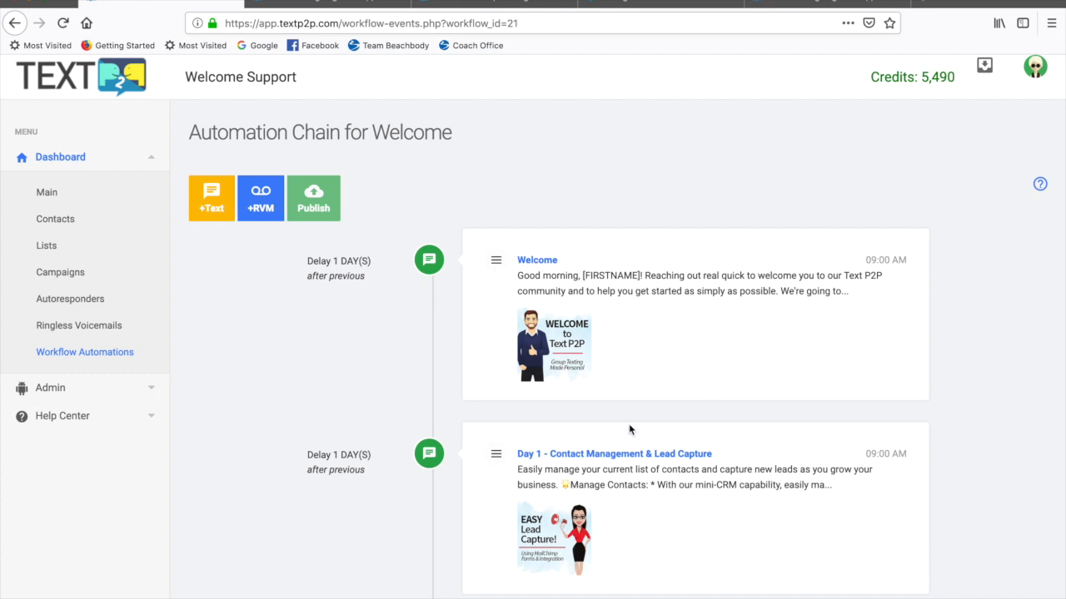
{"action": "scroll", "coordinate": [273, 425], "scroll_direction": "down", "scroll_amount": 4}
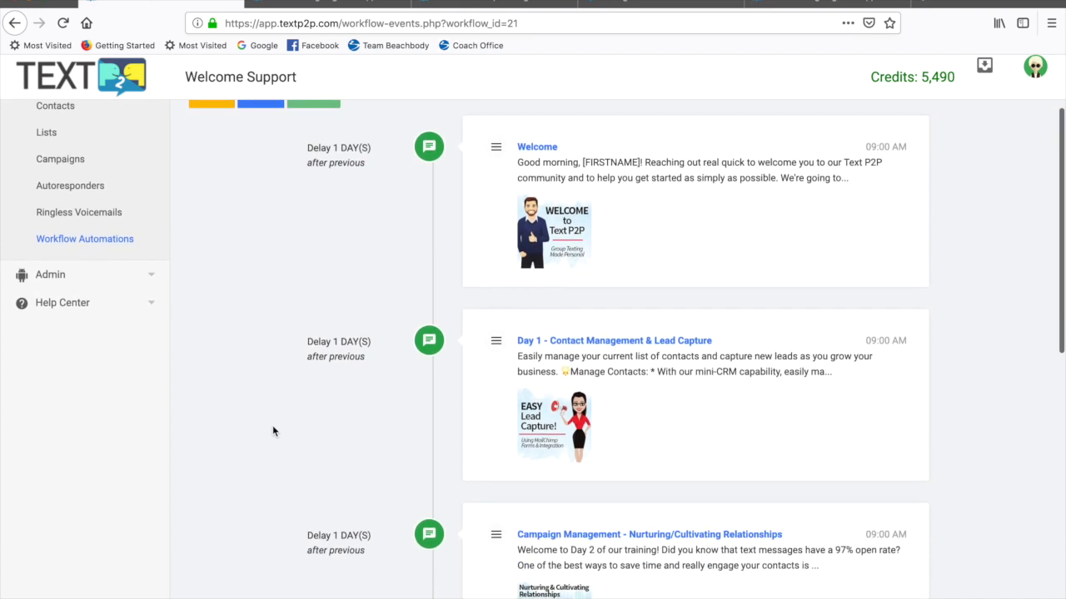
{"action": "scroll", "coordinate": [272, 426], "scroll_direction": "down", "scroll_amount": 3}
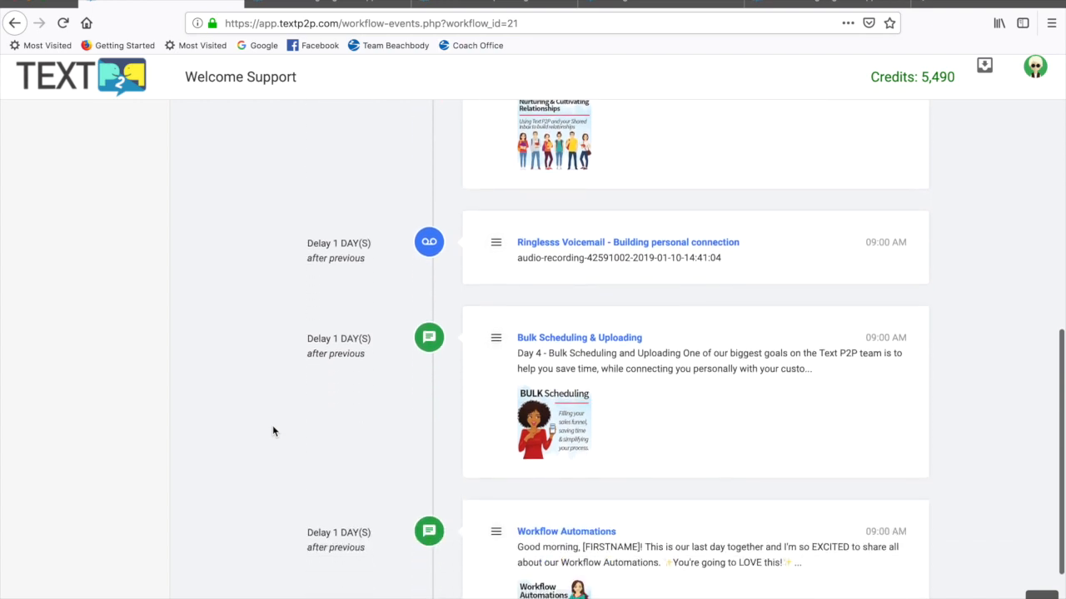
{"action": "scroll", "coordinate": [272, 428], "scroll_direction": "up", "scroll_amount": 7}
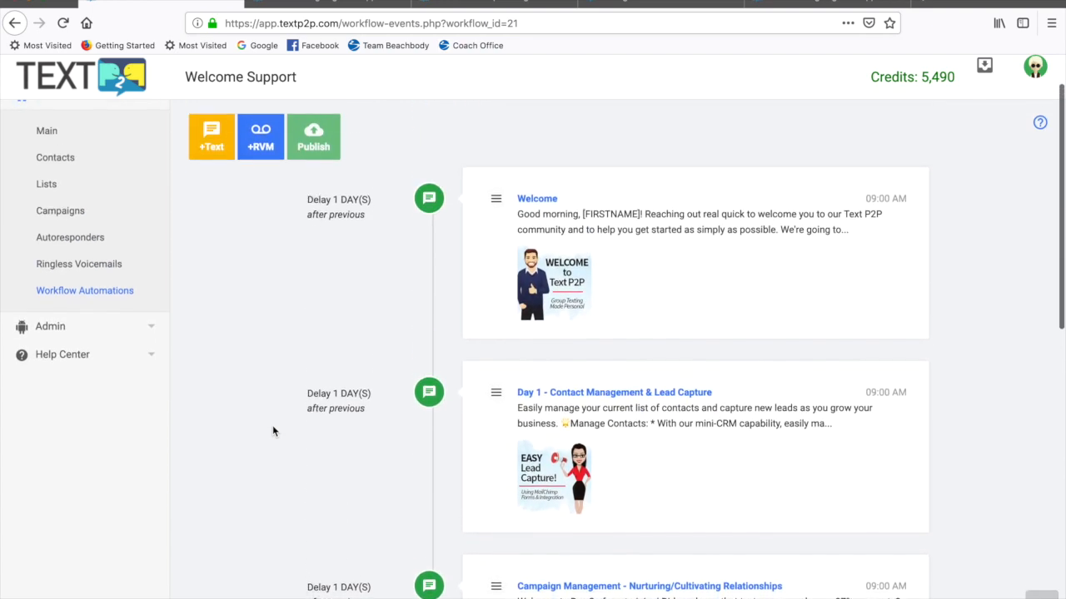
{"action": "scroll", "coordinate": [307, 297], "scroll_direction": "up", "scroll_amount": 1}
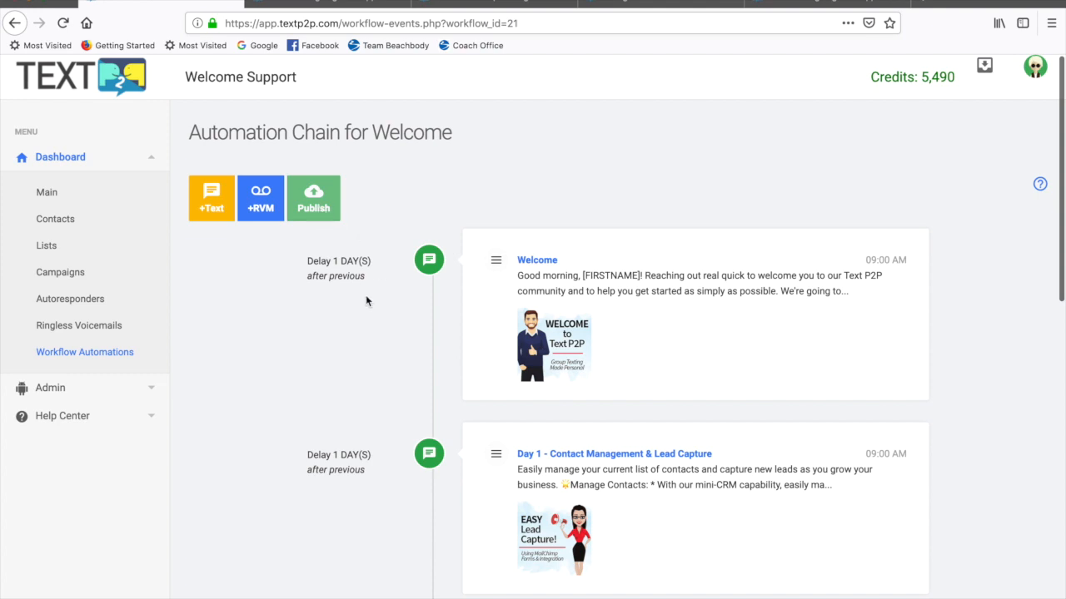
{"action": "scroll", "coordinate": [352, 358], "scroll_direction": "down", "scroll_amount": 7}
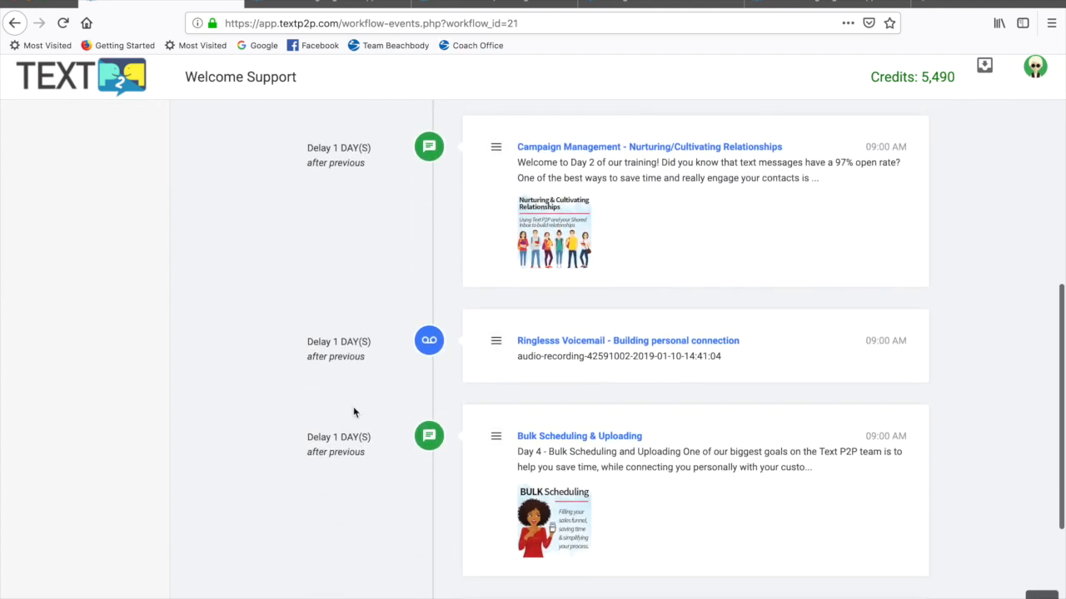
{"action": "scroll", "coordinate": [357, 388], "scroll_direction": "down", "scroll_amount": 1}
{"action": "scroll", "coordinate": [358, 388], "scroll_direction": "down", "scroll_amount": 3}
{"action": "scroll", "coordinate": [357, 388], "scroll_direction": "up", "scroll_amount": 10}
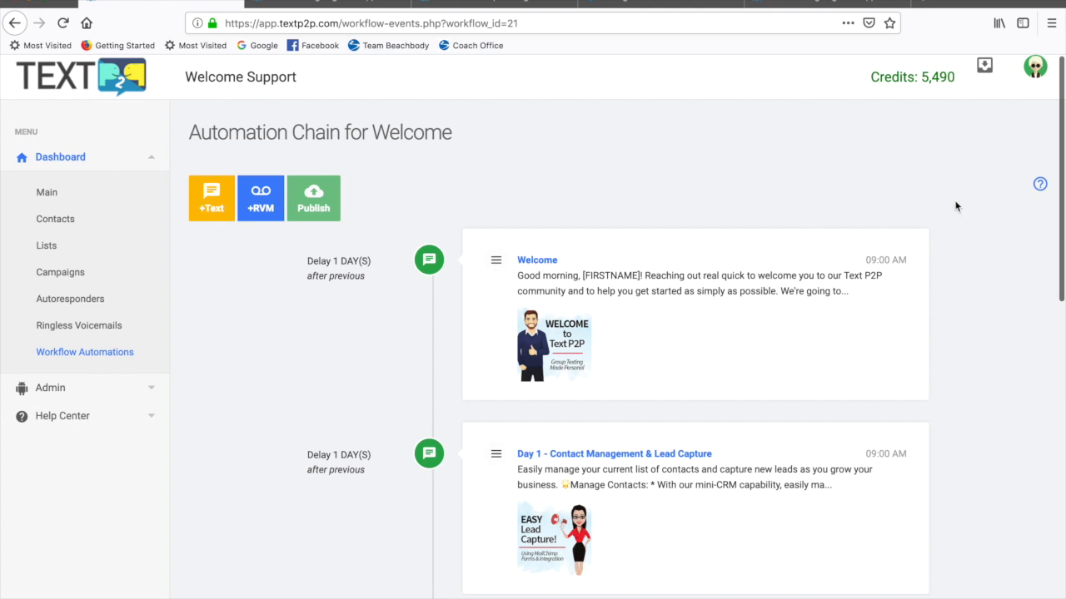
Go to the message inbox and open the most recent contact's conversation
{"action": "left_click", "coordinate": [985, 67]}
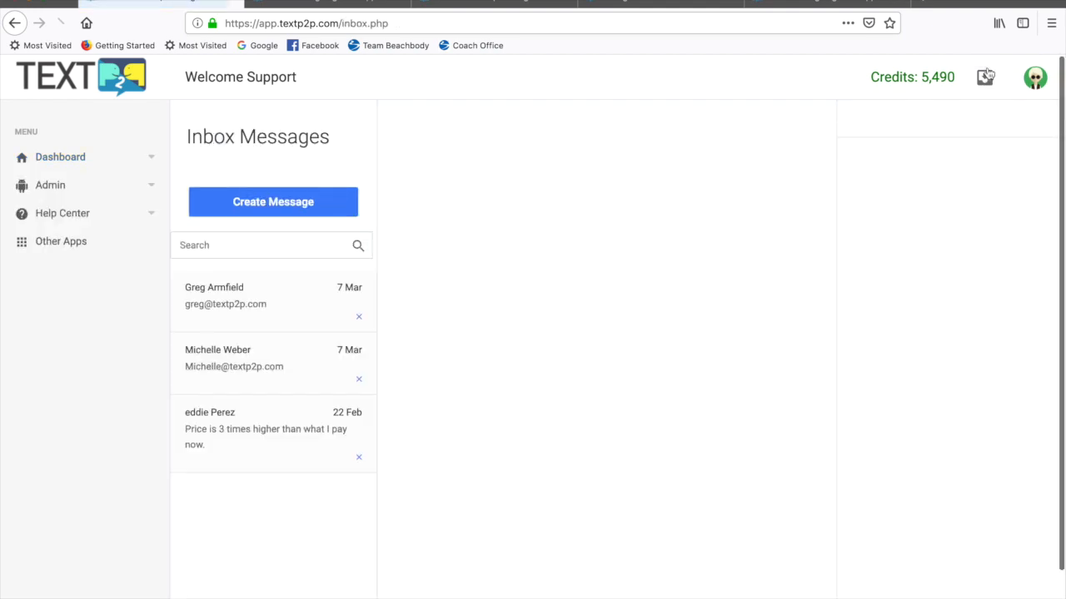
{"action": "left_click", "coordinate": [257, 294]}
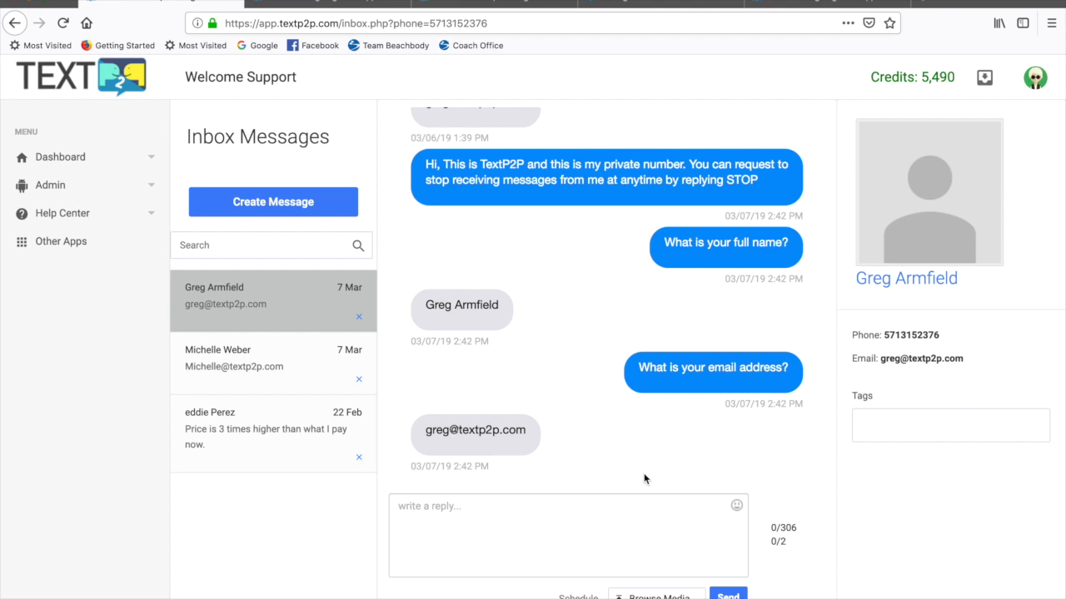
{"action": "left_click", "coordinate": [309, 320]}
Open the new message form, show the list of available recipients, and close the list without choosing one
{"action": "left_click", "coordinate": [278, 208]}
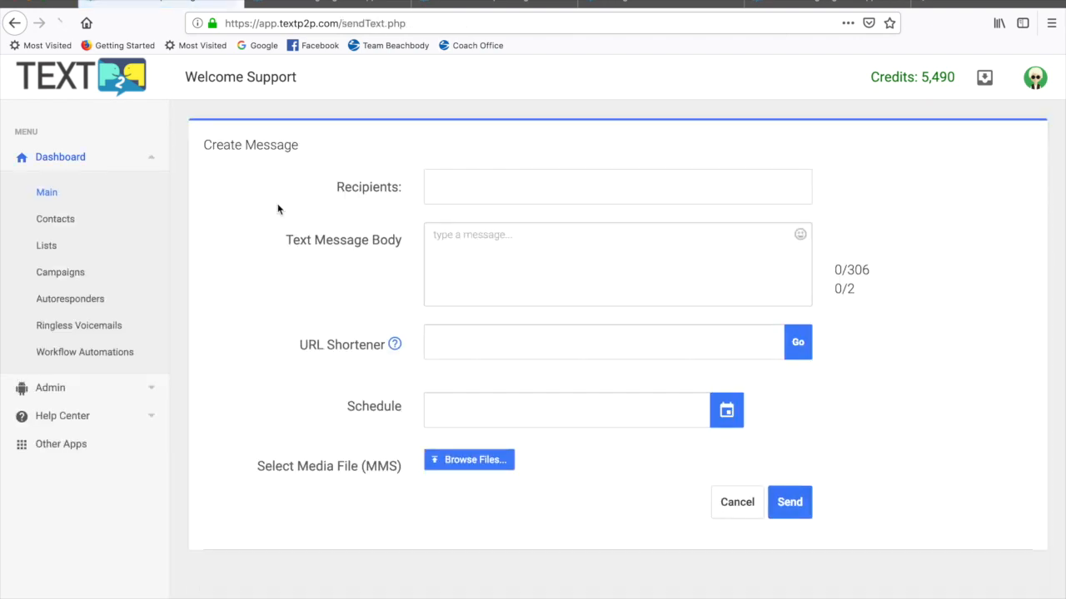
{"action": "left_click", "coordinate": [469, 186]}
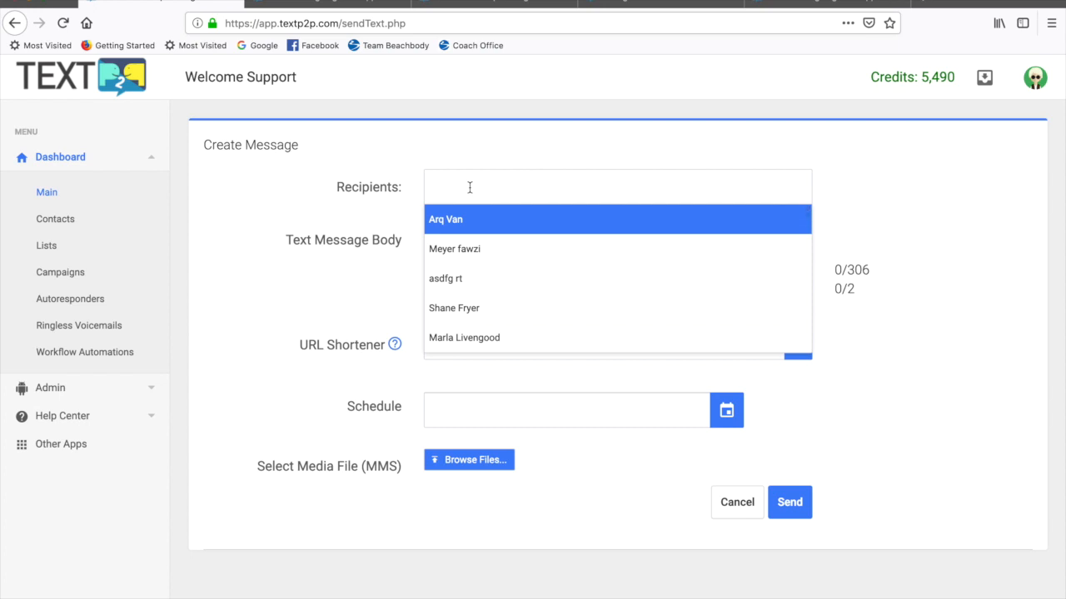
{"action": "left_click", "coordinate": [296, 175]}
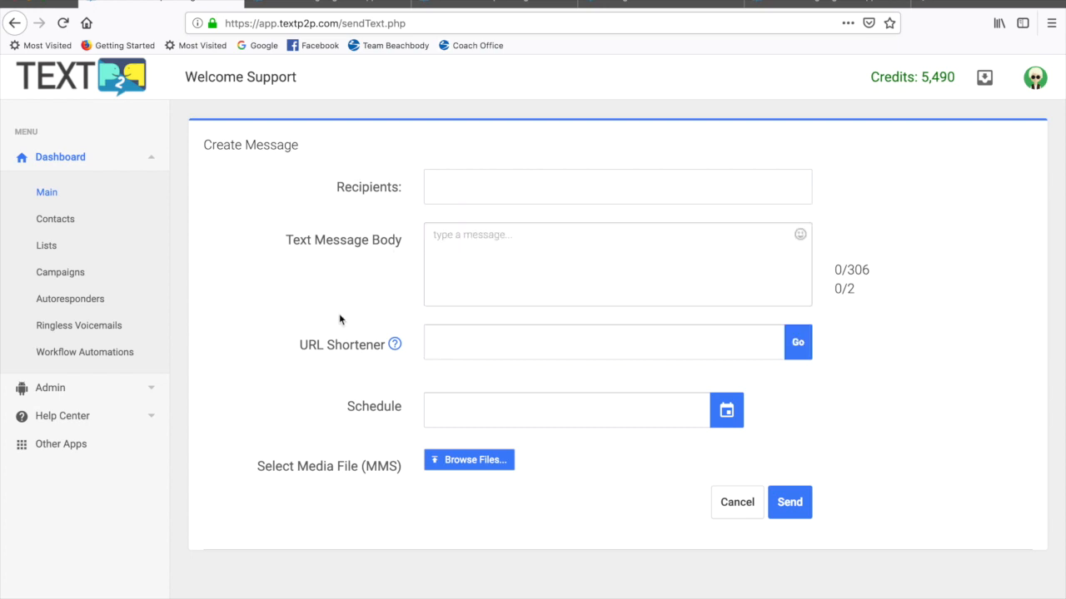
Open the account information, review the profile and notification settings, and highlight the affiliate ID in the referral note
{"action": "left_click", "coordinate": [1035, 80]}
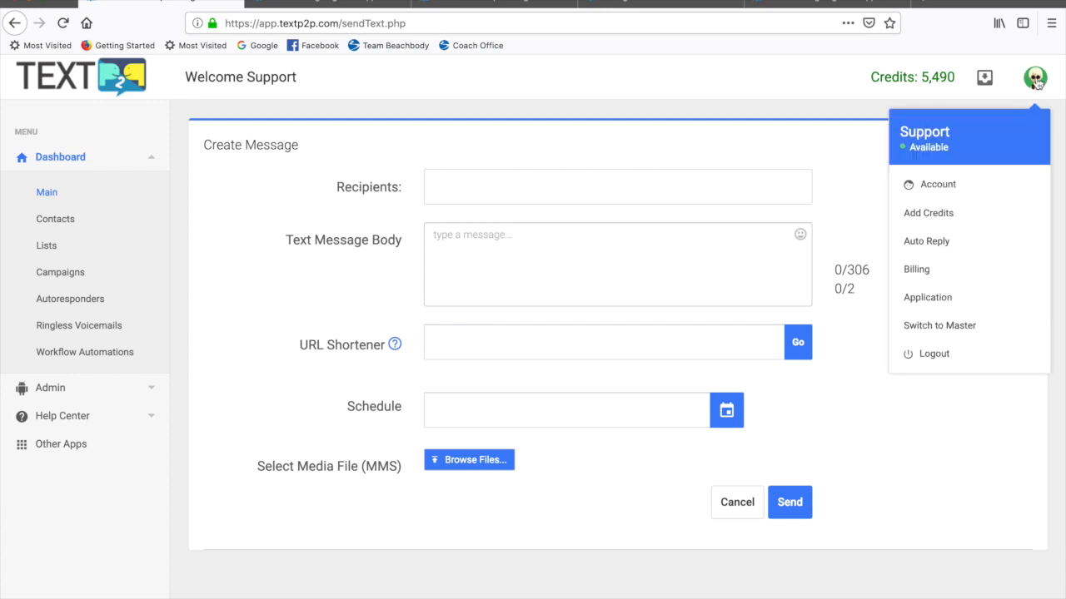
{"action": "left_click", "coordinate": [945, 186]}
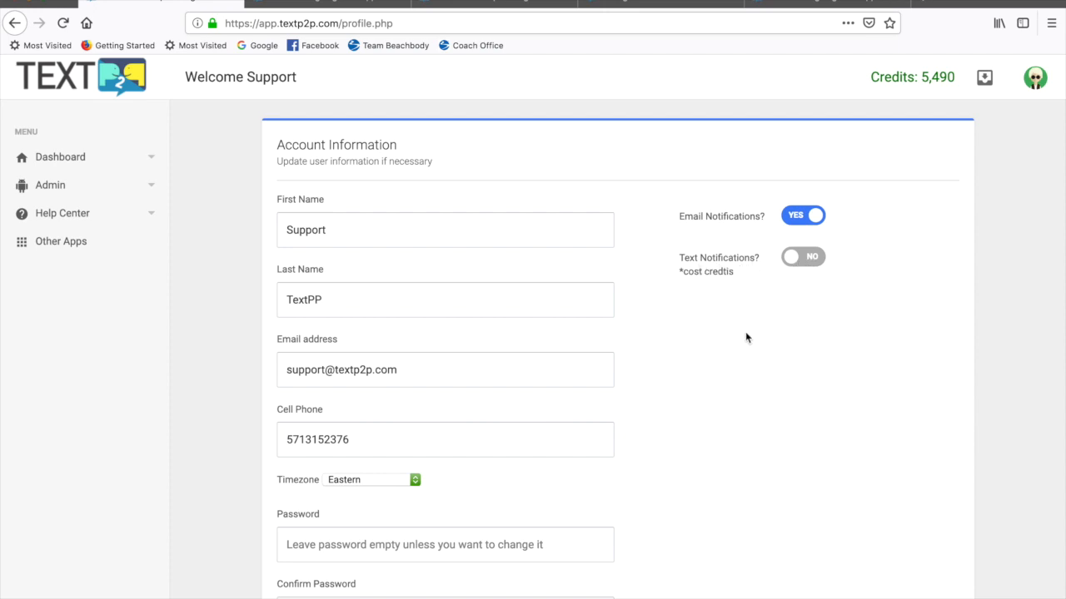
{"action": "scroll", "coordinate": [653, 350], "scroll_direction": "down", "scroll_amount": 2}
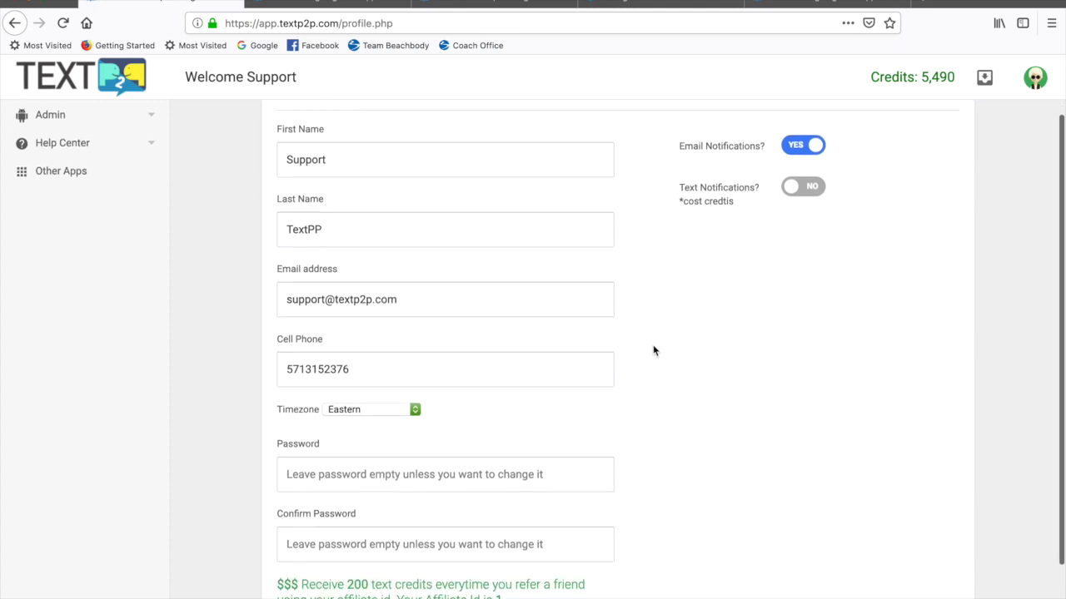
{"action": "scroll", "coordinate": [652, 351], "scroll_direction": "down", "scroll_amount": 1}
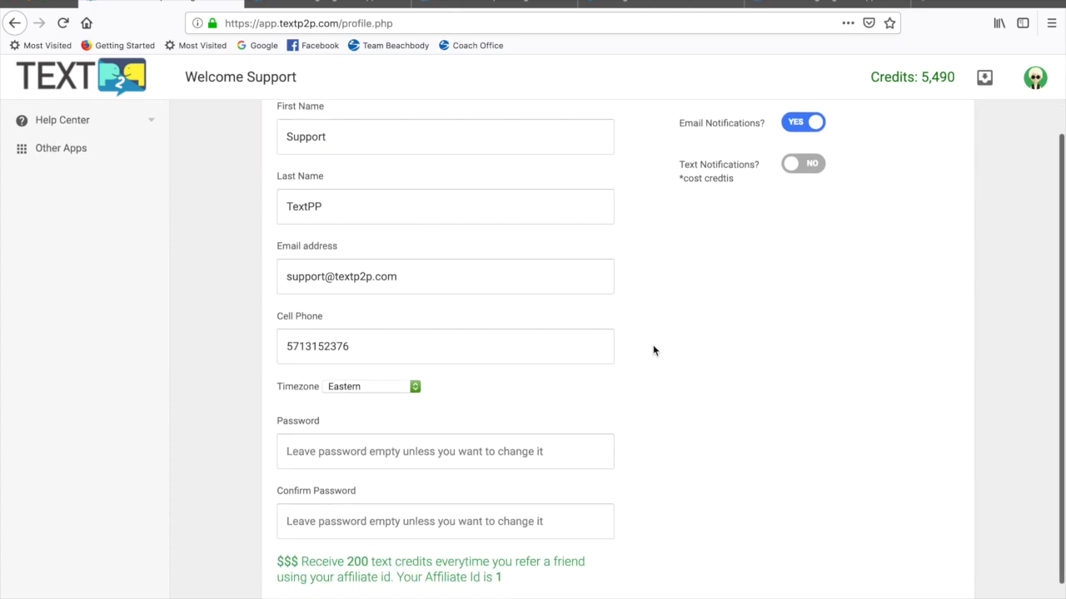
{"action": "scroll", "coordinate": [653, 350], "scroll_direction": "down", "scroll_amount": 3}
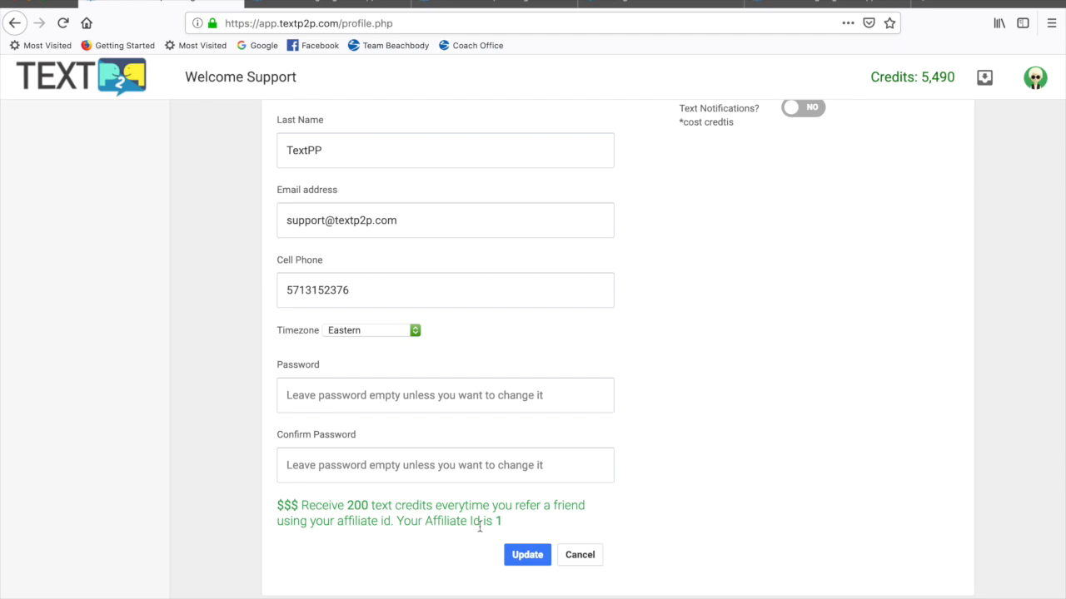
{"action": "left_click_drag", "start_coordinate": [446, 519], "coordinate": [531, 531]}
{"action": "left_click", "coordinate": [533, 531]}
{"action": "scroll", "coordinate": [699, 510], "scroll_direction": "up", "scroll_amount": 3}
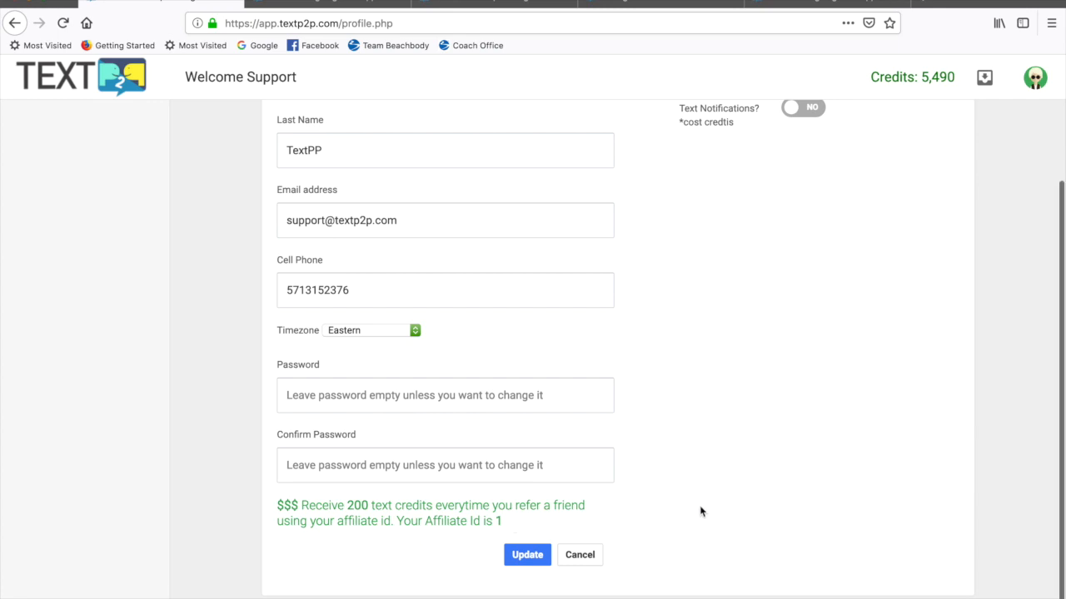
{"action": "scroll", "coordinate": [700, 511], "scroll_direction": "up", "scroll_amount": 1}
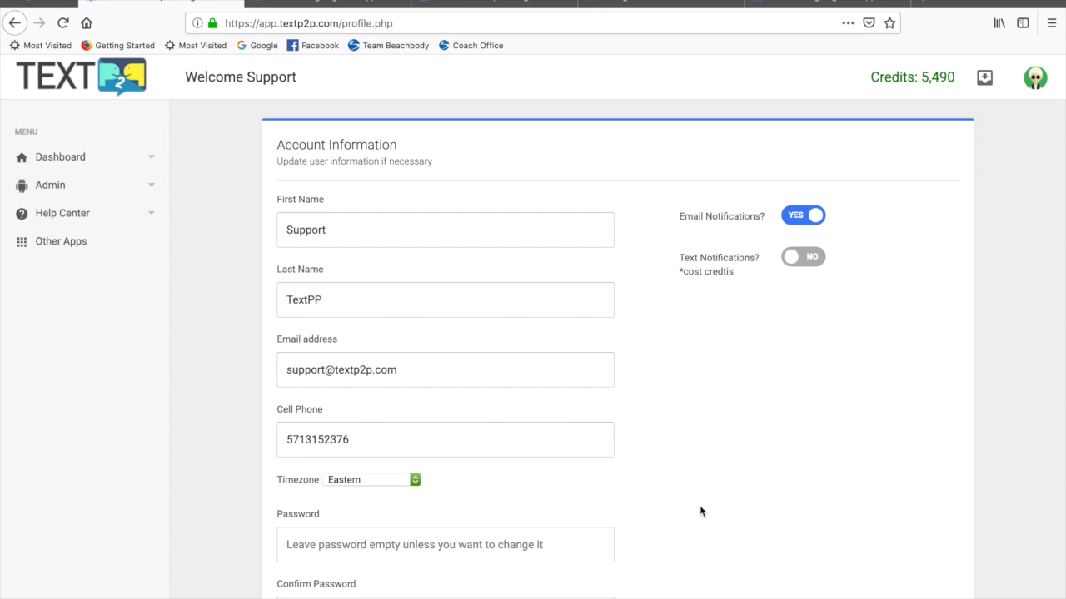
Go to the credit purchase page, show the available credit packages, and close the list without choosing one
{"action": "left_click", "coordinate": [1038, 84]}
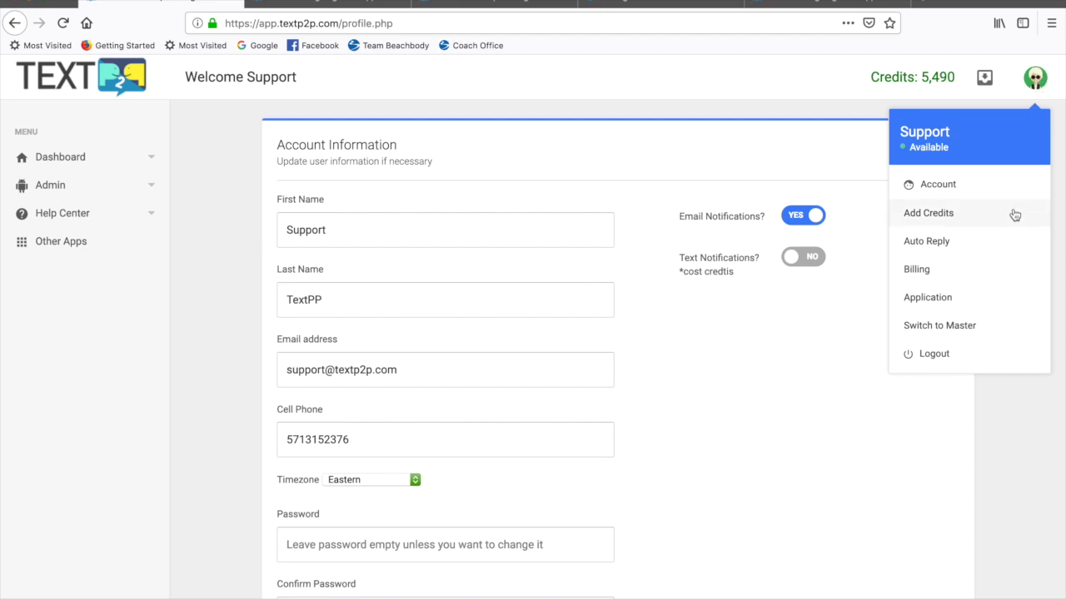
{"action": "left_click", "coordinate": [953, 214]}
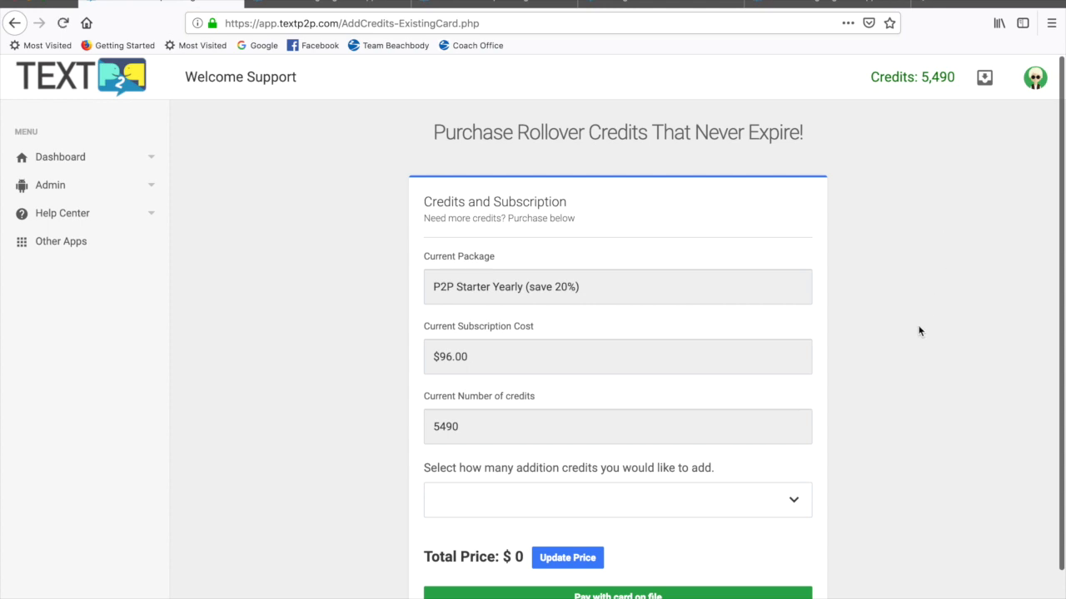
{"action": "scroll", "coordinate": [919, 331], "scroll_direction": "down", "scroll_amount": 1}
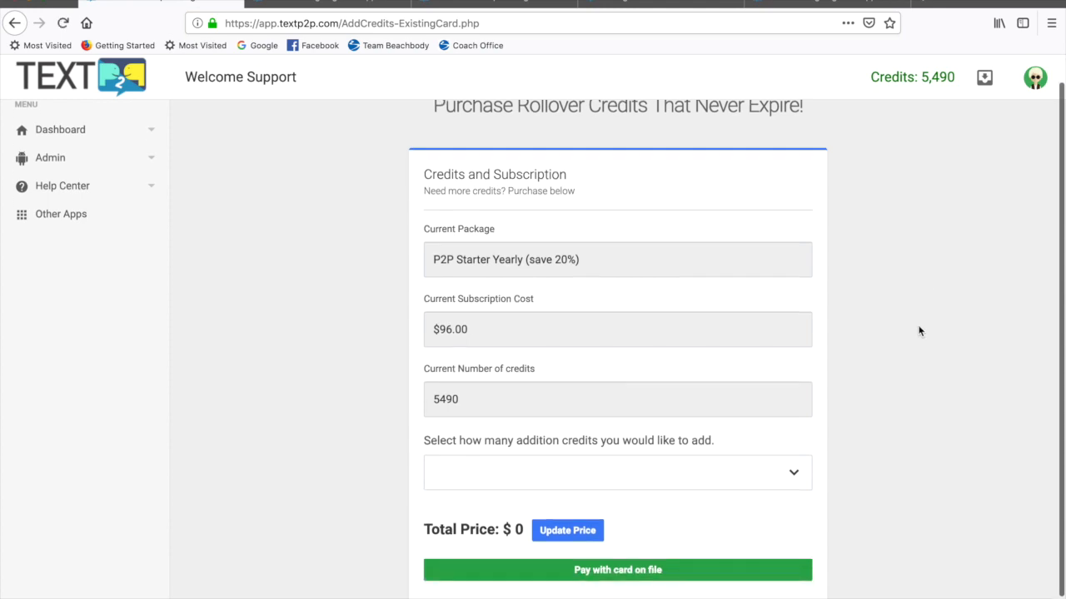
{"action": "left_click", "coordinate": [790, 471]}
{"action": "scroll", "coordinate": [778, 428], "scroll_direction": "down", "scroll_amount": 3}
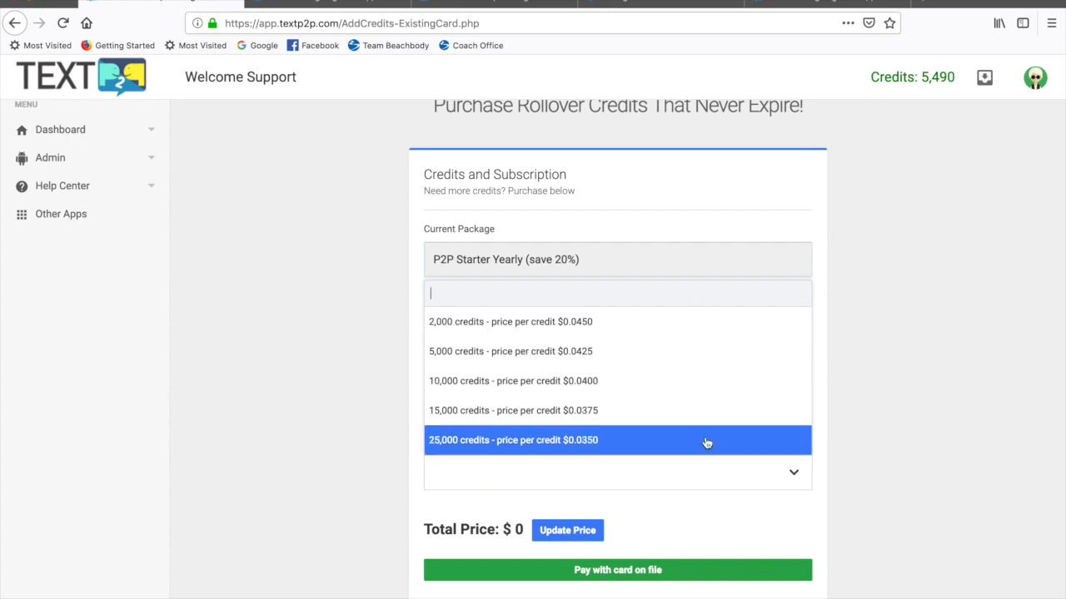
{"action": "left_click", "coordinate": [915, 381]}
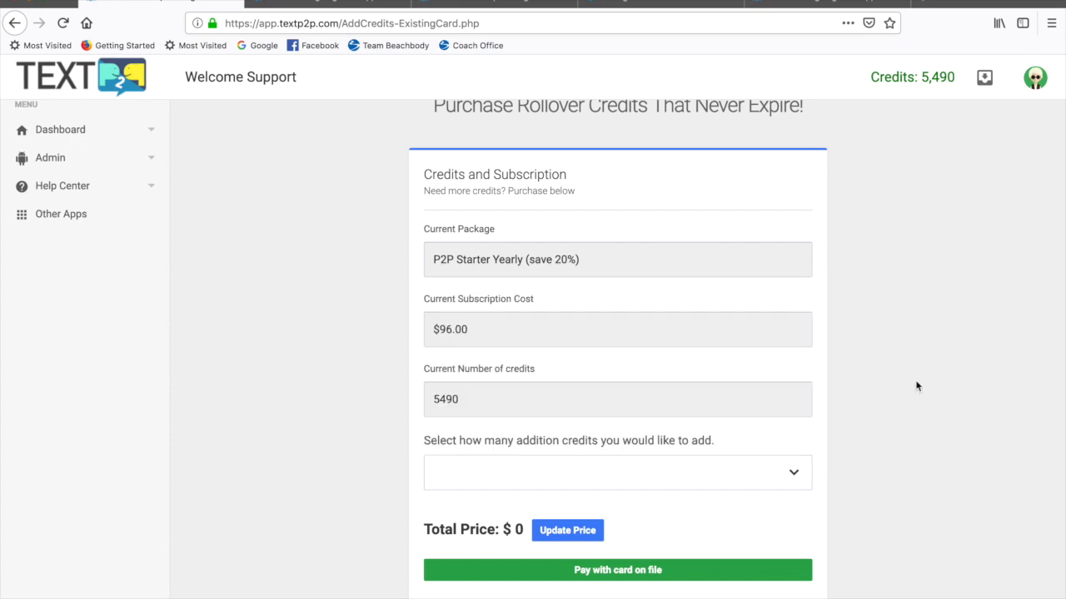
Go to the auto reply setup to view its activation switch, message body and media options
{"action": "left_click", "coordinate": [1033, 83]}
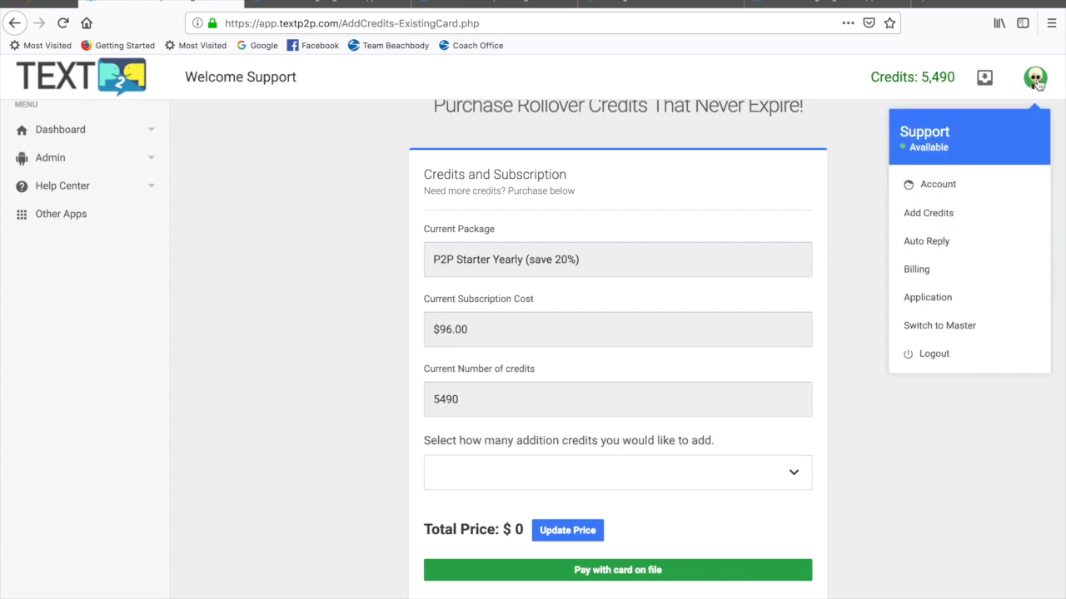
{"action": "left_click", "coordinate": [964, 240]}
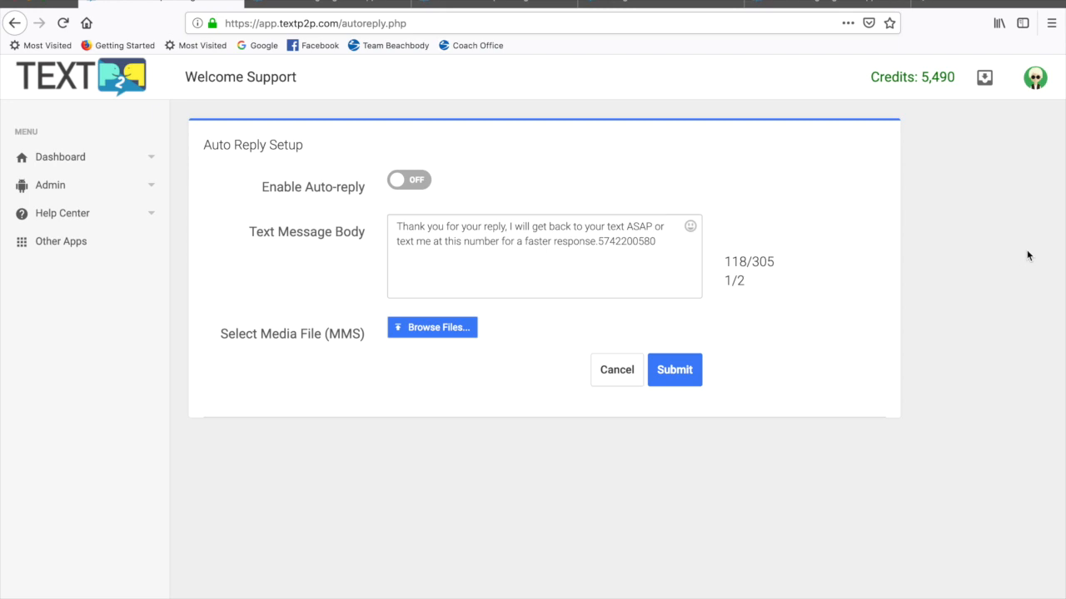
Open the billing profile and review the subscription product, billing settings and credits billing history
{"action": "left_click", "coordinate": [1036, 81]}
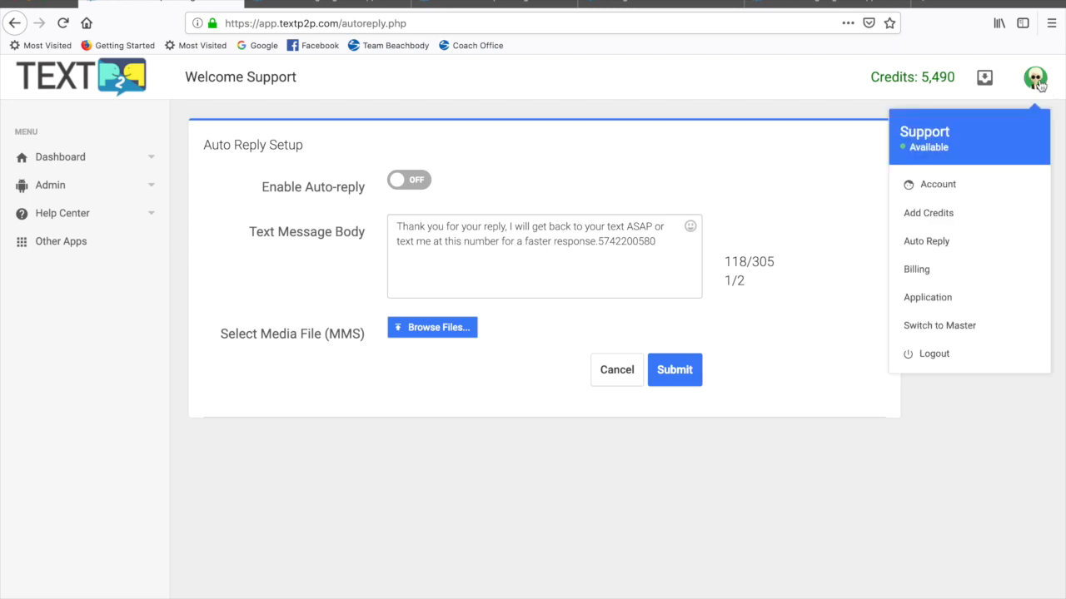
{"action": "left_click", "coordinate": [941, 273]}
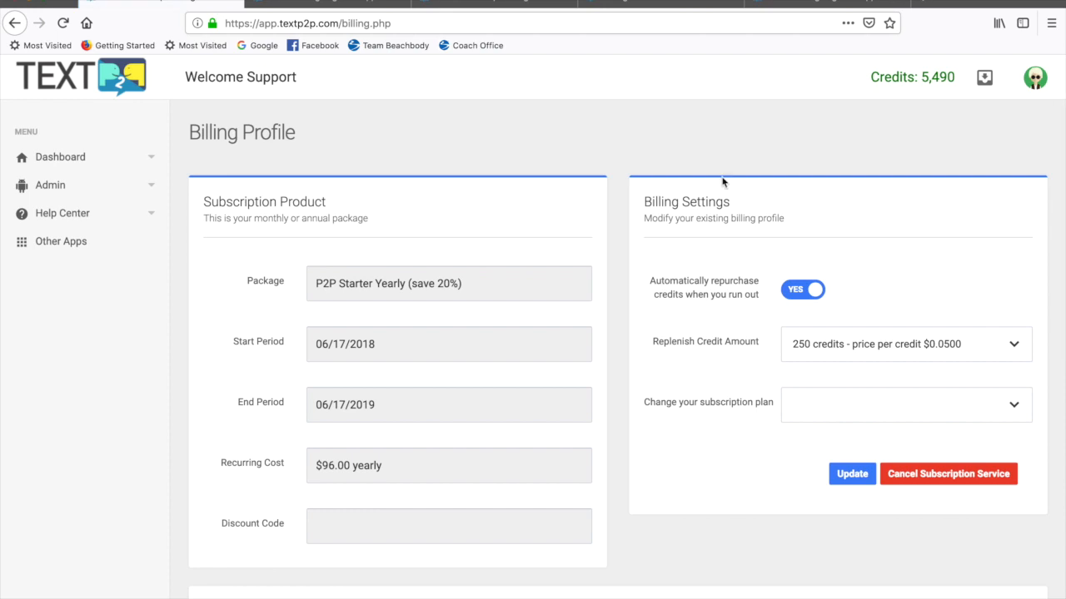
{"action": "scroll", "coordinate": [617, 287], "scroll_direction": "down", "scroll_amount": 3}
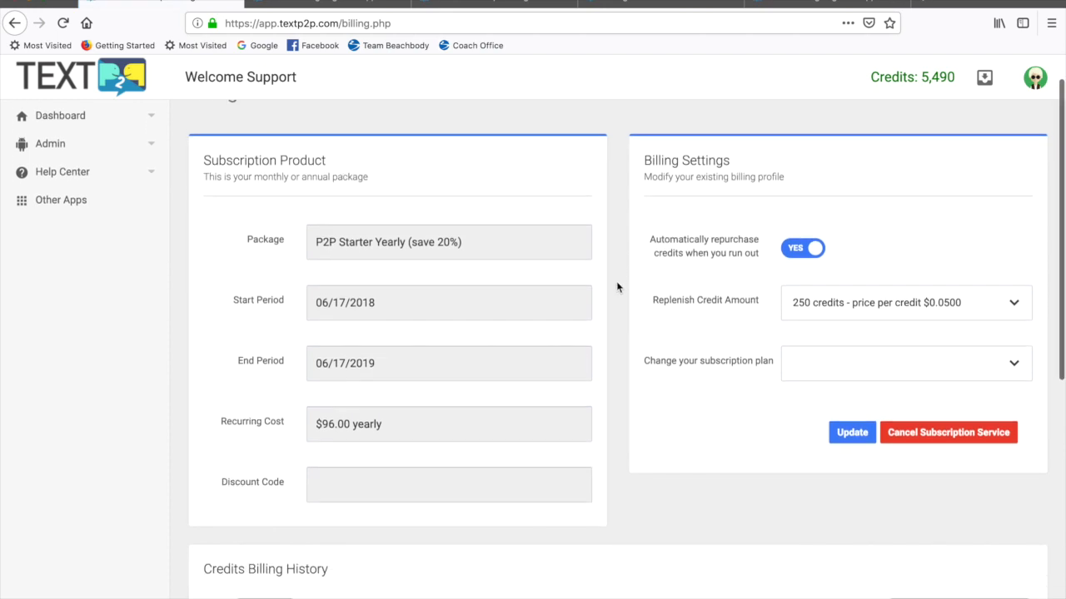
{"action": "scroll", "coordinate": [617, 287], "scroll_direction": "down", "scroll_amount": 4}
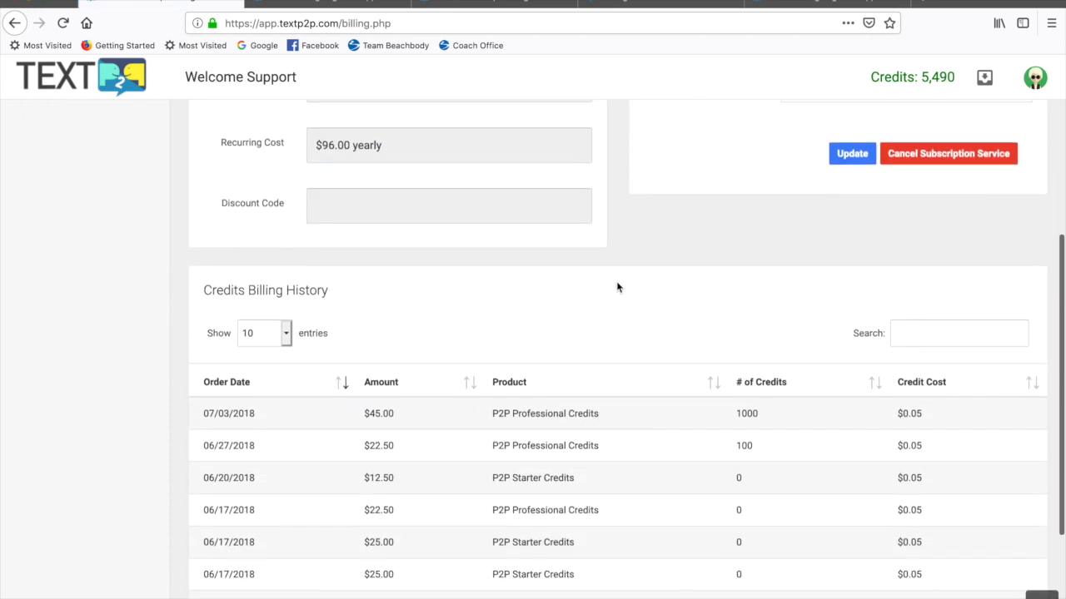
{"action": "scroll", "coordinate": [617, 287], "scroll_direction": "up", "scroll_amount": 3}
{"action": "scroll", "coordinate": [617, 287], "scroll_direction": "up", "scroll_amount": 4}
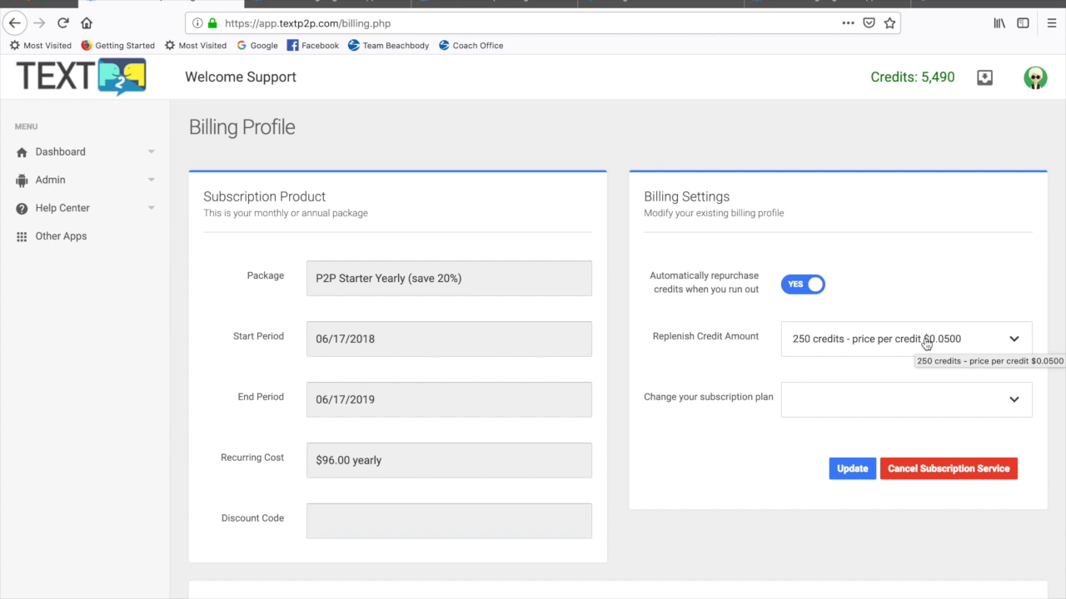
Show the available replenish credit amounts, close the list without choosing one, and look over the rest of the billing profile
{"action": "left_click", "coordinate": [1012, 338]}
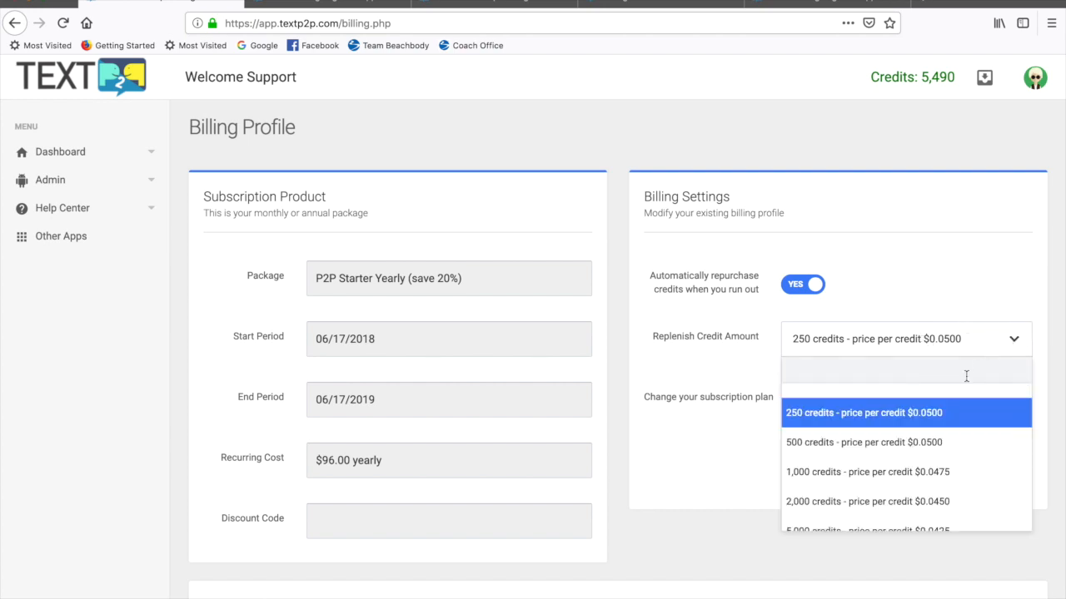
{"action": "left_click", "coordinate": [942, 260]}
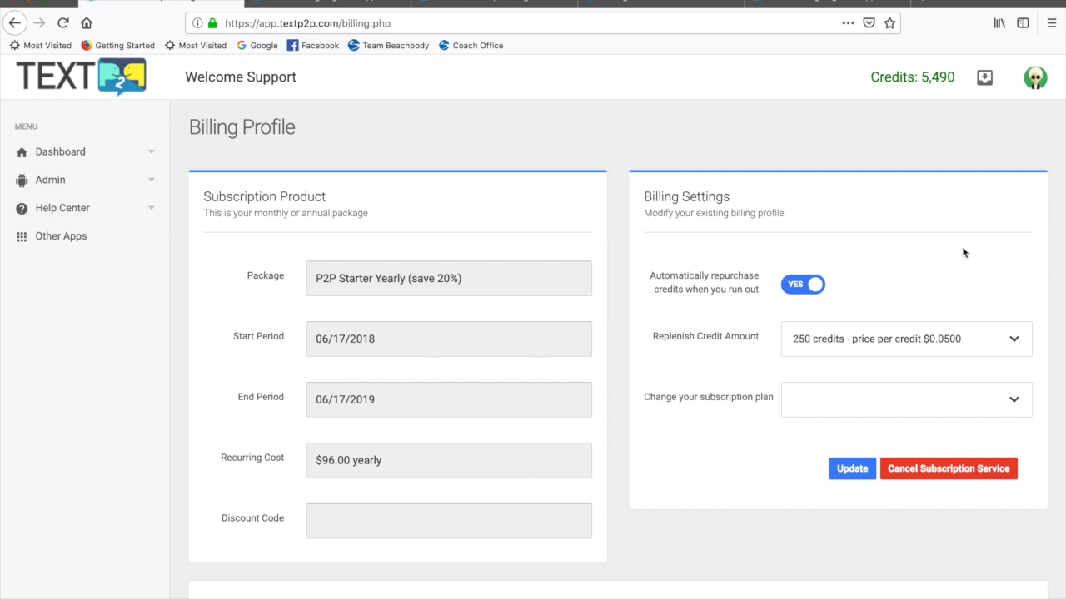
{"action": "scroll", "coordinate": [975, 269], "scroll_direction": "down", "scroll_amount": 1}
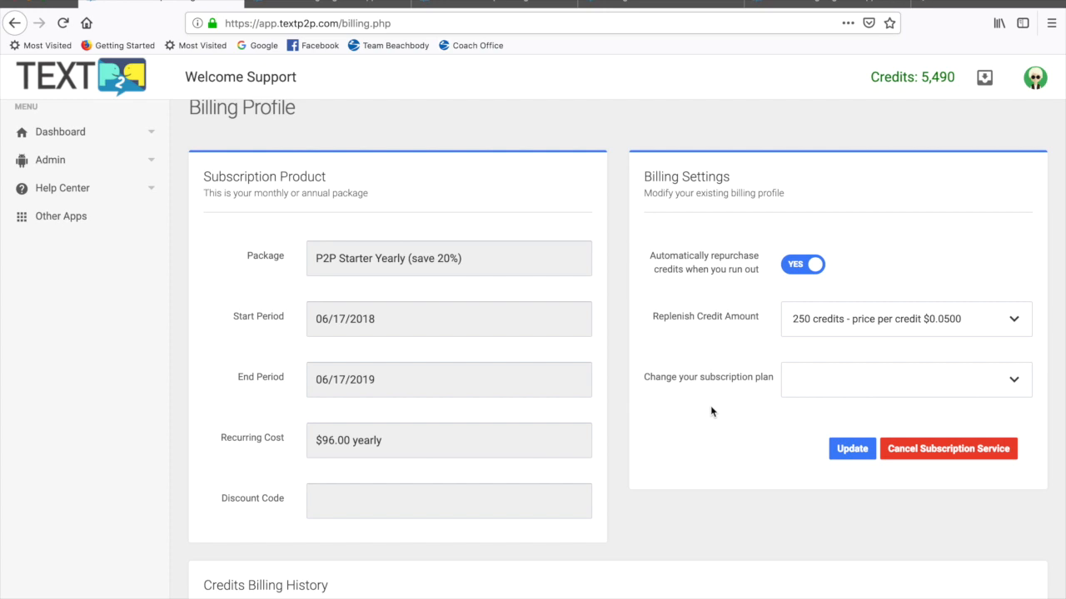
{"action": "scroll", "coordinate": [708, 416], "scroll_direction": "down", "scroll_amount": 2}
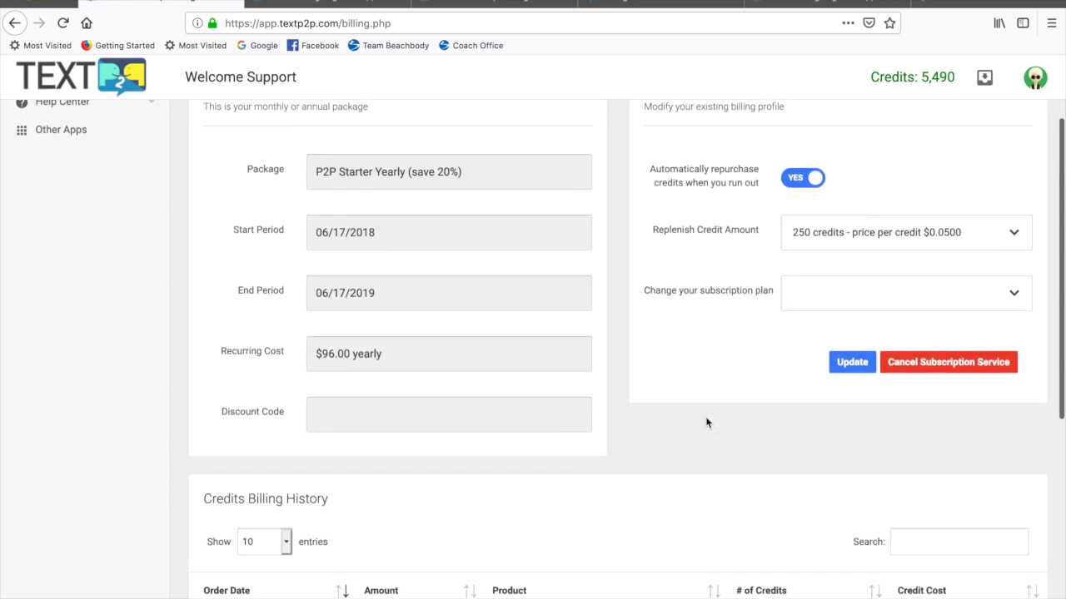
{"action": "scroll", "coordinate": [706, 423], "scroll_direction": "up", "scroll_amount": 3}
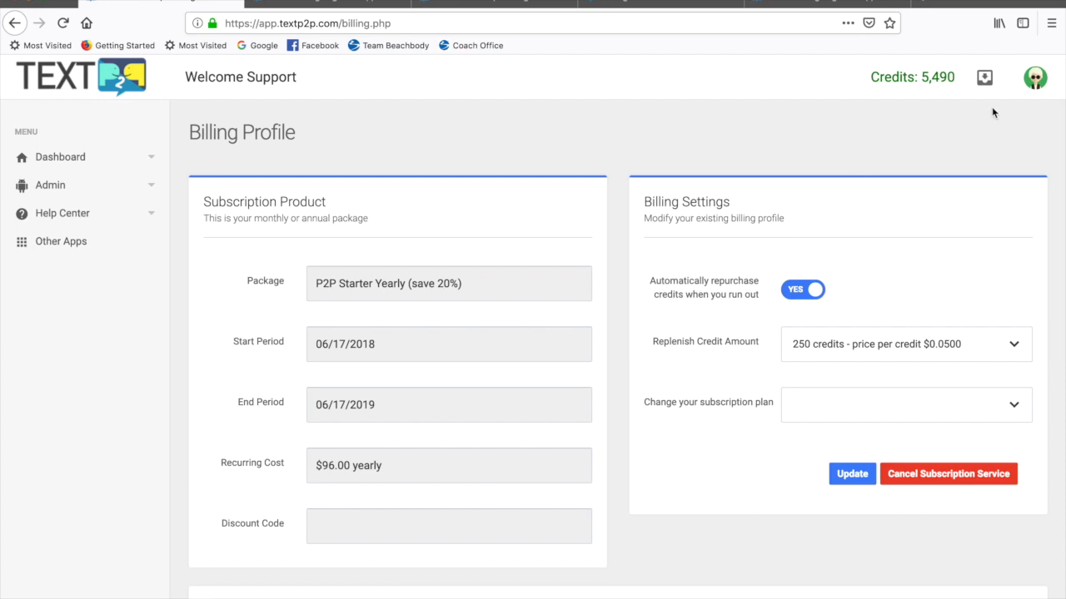
Show the account options, dismiss them without choosing one, and return to the main dashboard
{"action": "left_click", "coordinate": [1036, 87]}
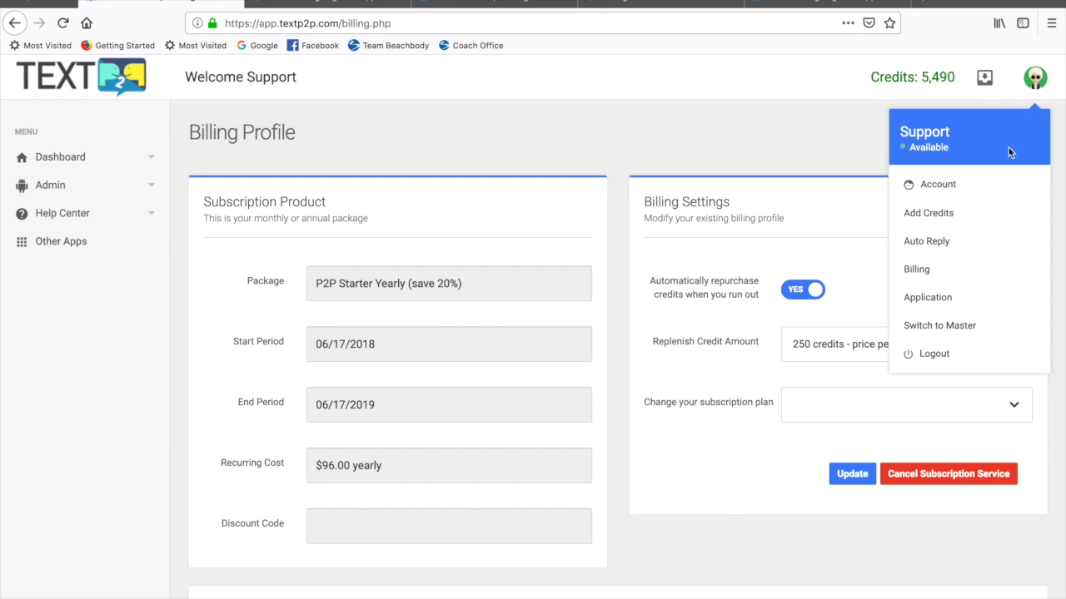
{"action": "left_click", "coordinate": [738, 134]}
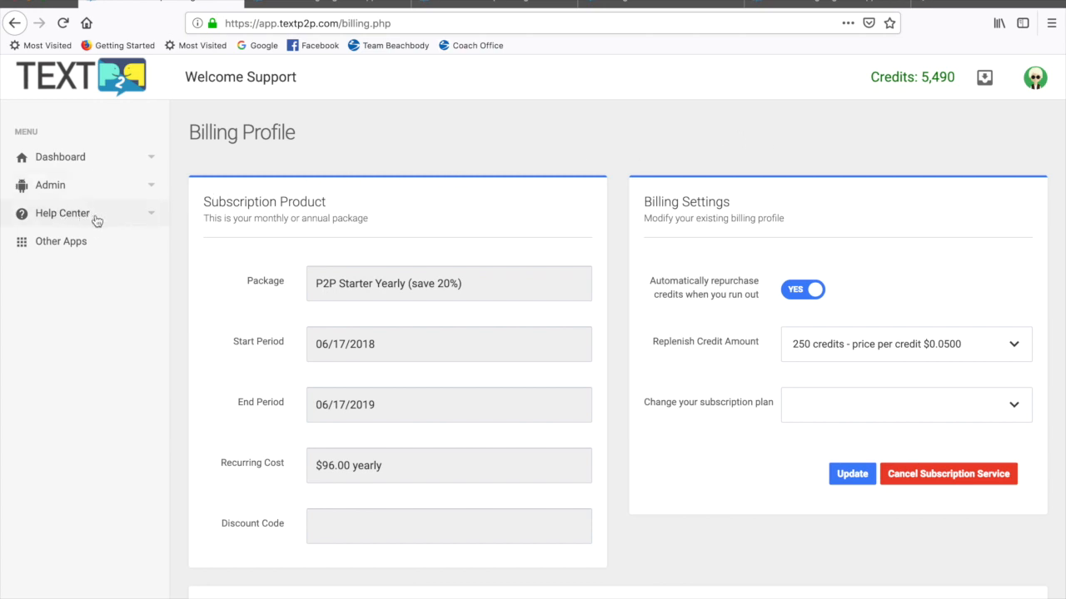
{"action": "left_click", "coordinate": [82, 161]}
{"action": "left_click", "coordinate": [55, 190]}
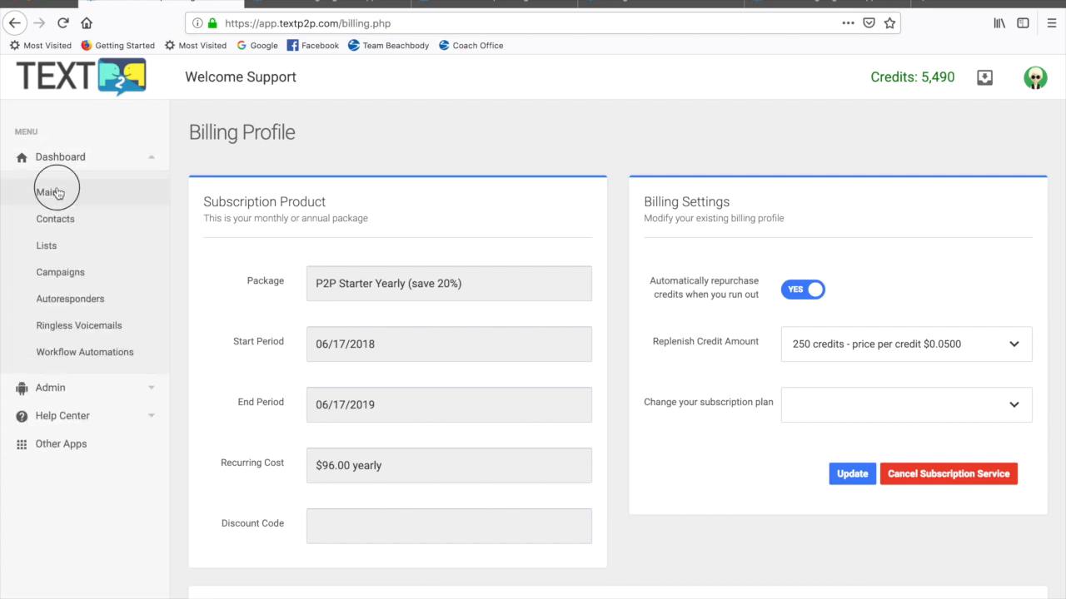
Open the Knowledge Base from the help center options and go to its How To section
{"action": "left_click", "coordinate": [155, 418]}
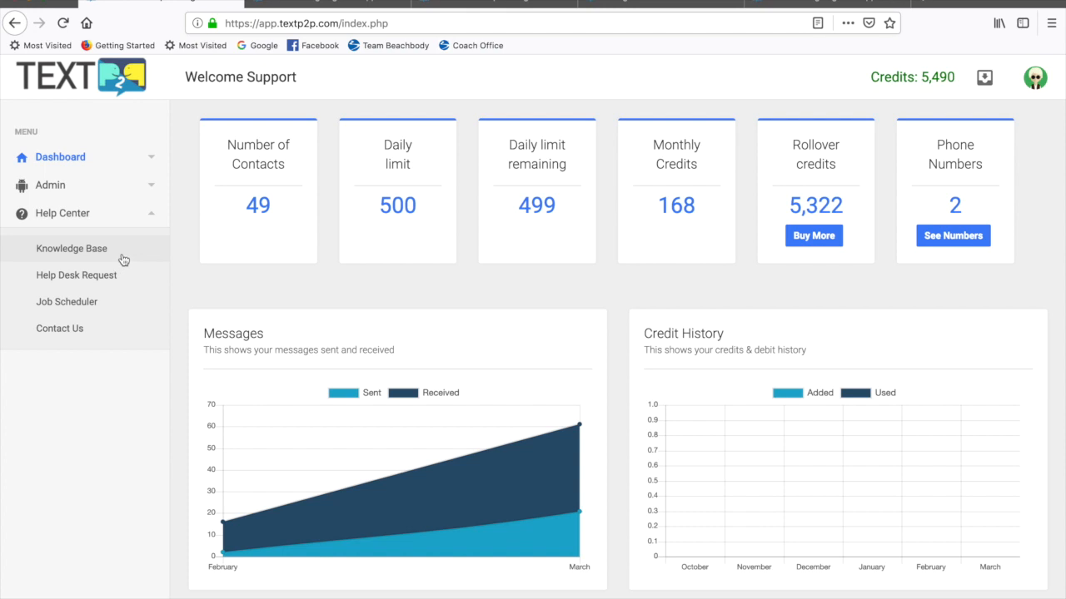
{"action": "left_click", "coordinate": [76, 248]}
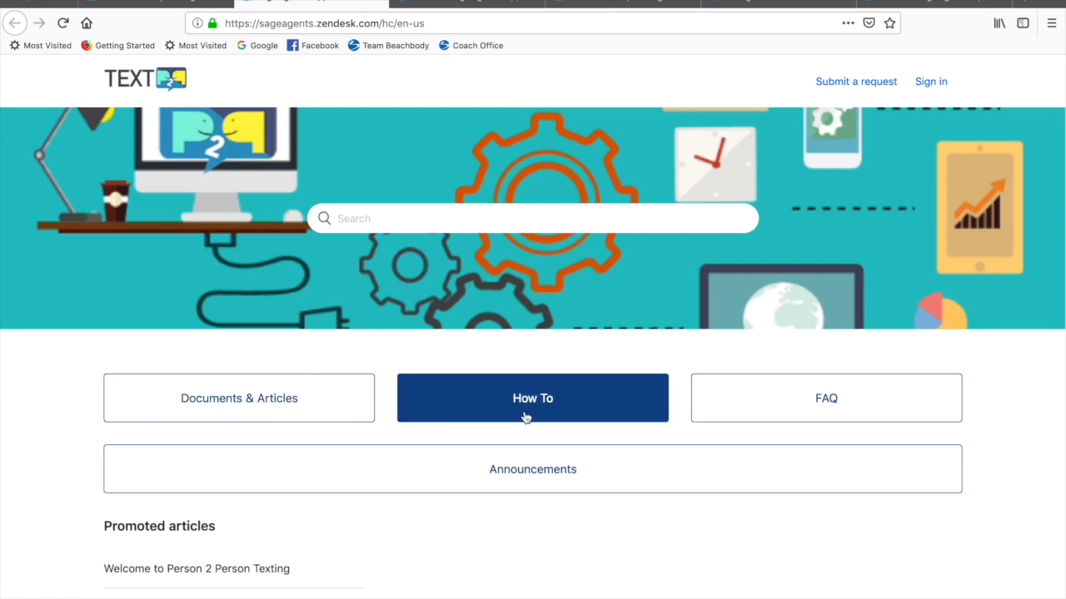
{"action": "left_click", "coordinate": [553, 413]}
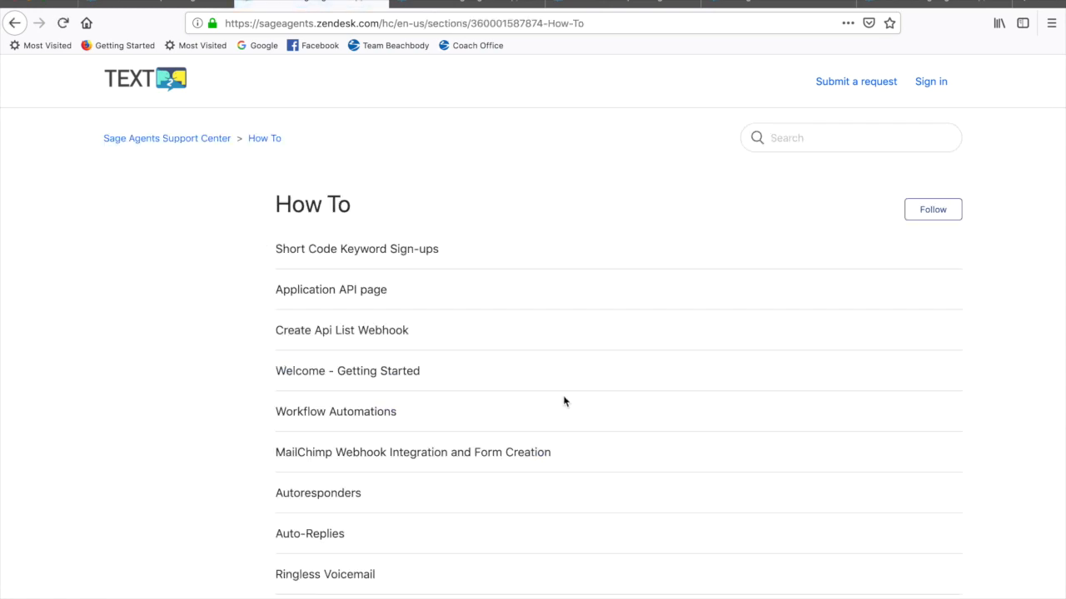
Examine the How To articles from Short Code Keyword Sign-ups to Bulk Scheduler Explained, and return to the TextP2P dashboard
{"action": "scroll", "coordinate": [606, 395], "scroll_direction": "down", "scroll_amount": 1}
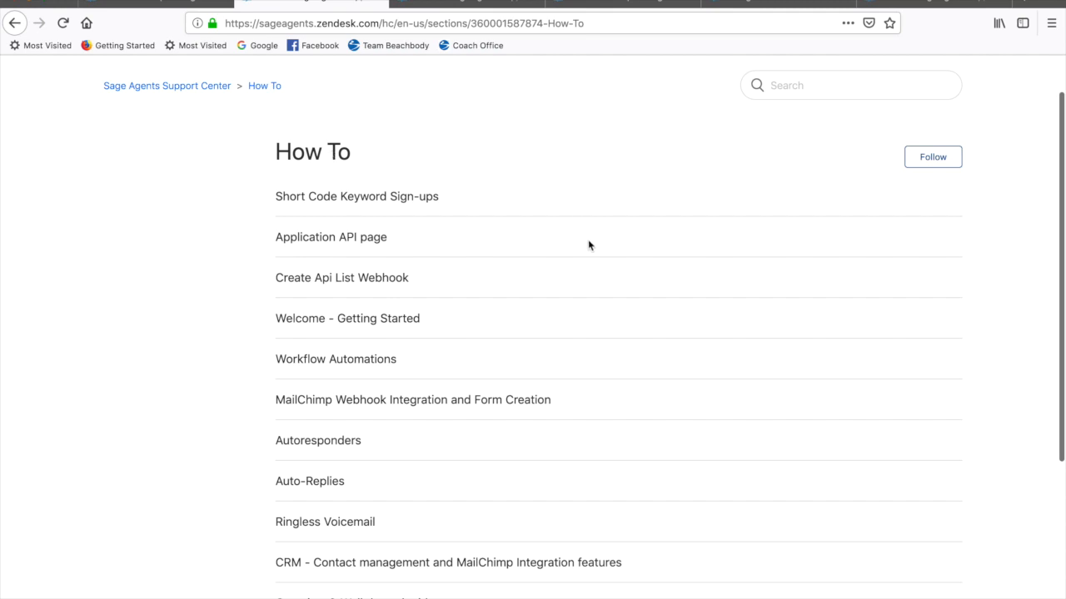
{"action": "scroll", "coordinate": [541, 346], "scroll_direction": "down", "scroll_amount": 2}
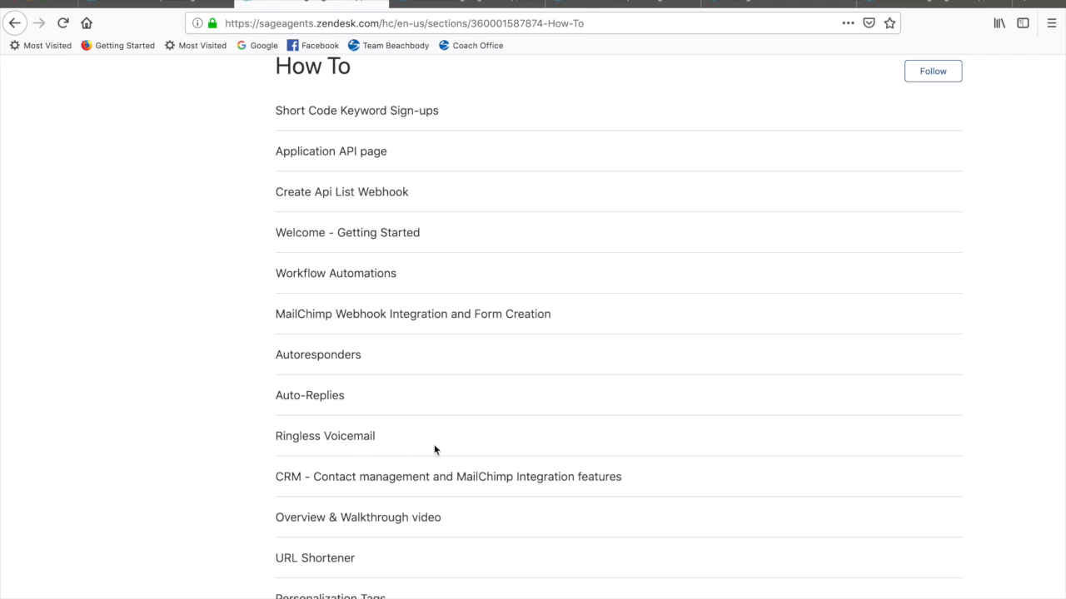
{"action": "scroll", "coordinate": [500, 551], "scroll_direction": "down", "scroll_amount": 1}
{"action": "scroll", "coordinate": [500, 554], "scroll_direction": "down", "scroll_amount": 1}
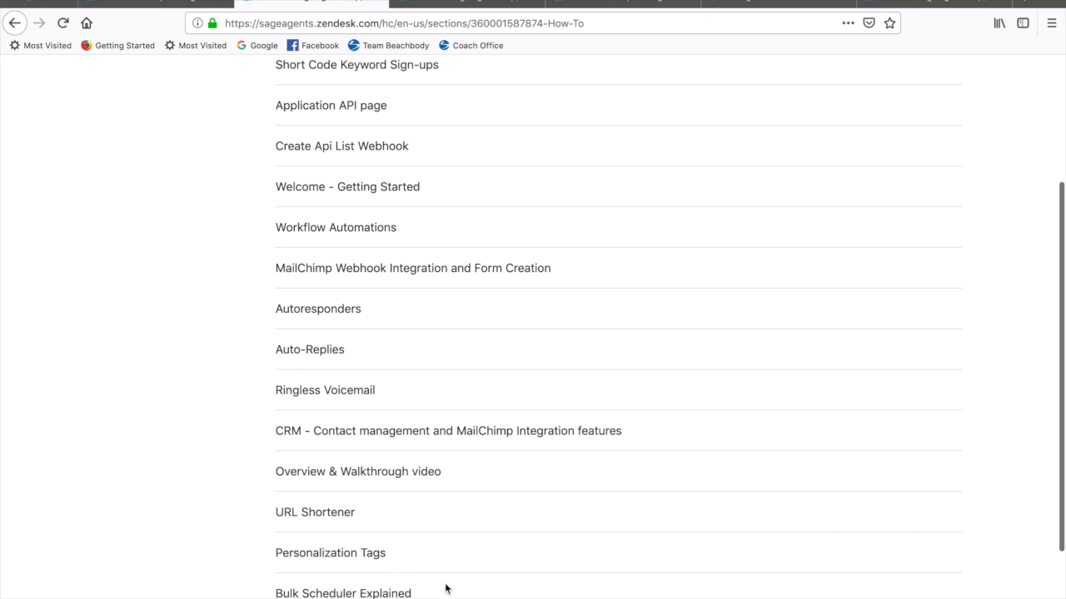
{"action": "scroll", "coordinate": [445, 588], "scroll_direction": "down", "scroll_amount": 1}
{"action": "scroll", "coordinate": [450, 593], "scroll_direction": "down", "scroll_amount": 2}
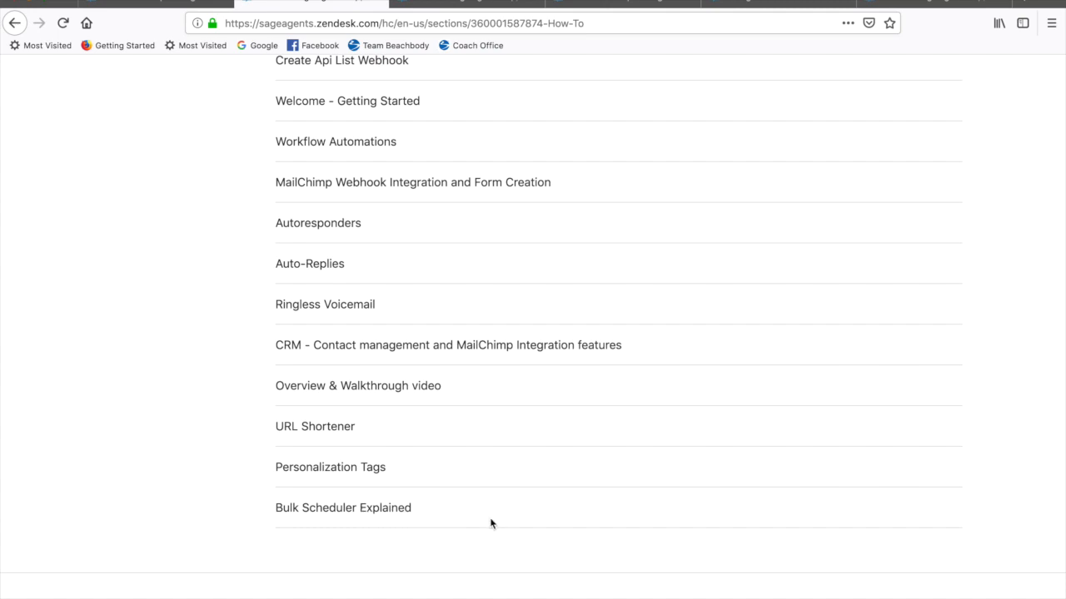
{"action": "scroll", "coordinate": [490, 523], "scroll_direction": "up", "scroll_amount": 2}
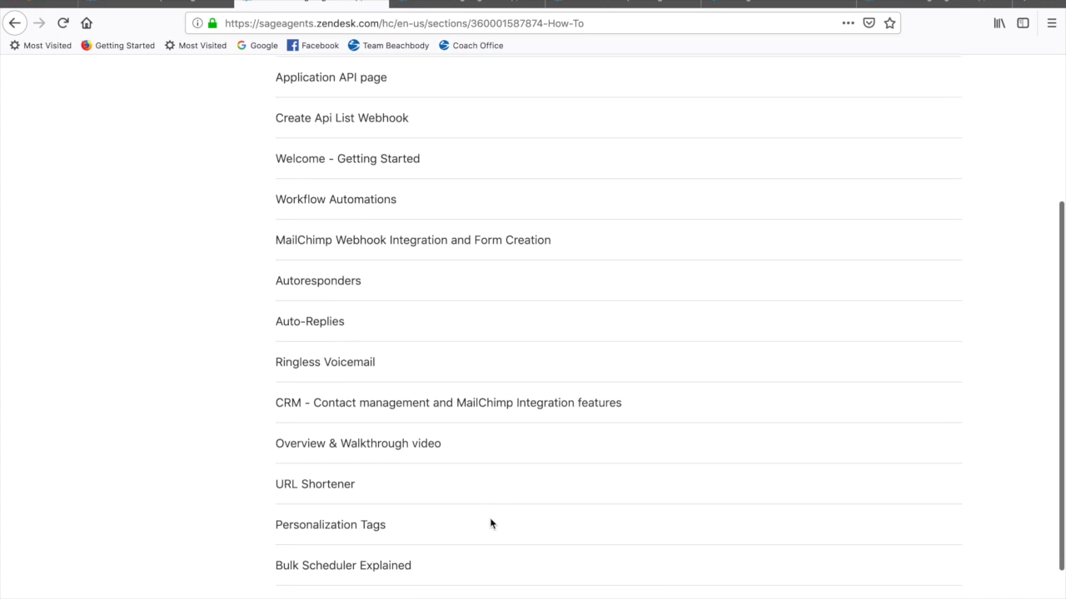
{"action": "scroll", "coordinate": [491, 523], "scroll_direction": "up", "scroll_amount": 5}
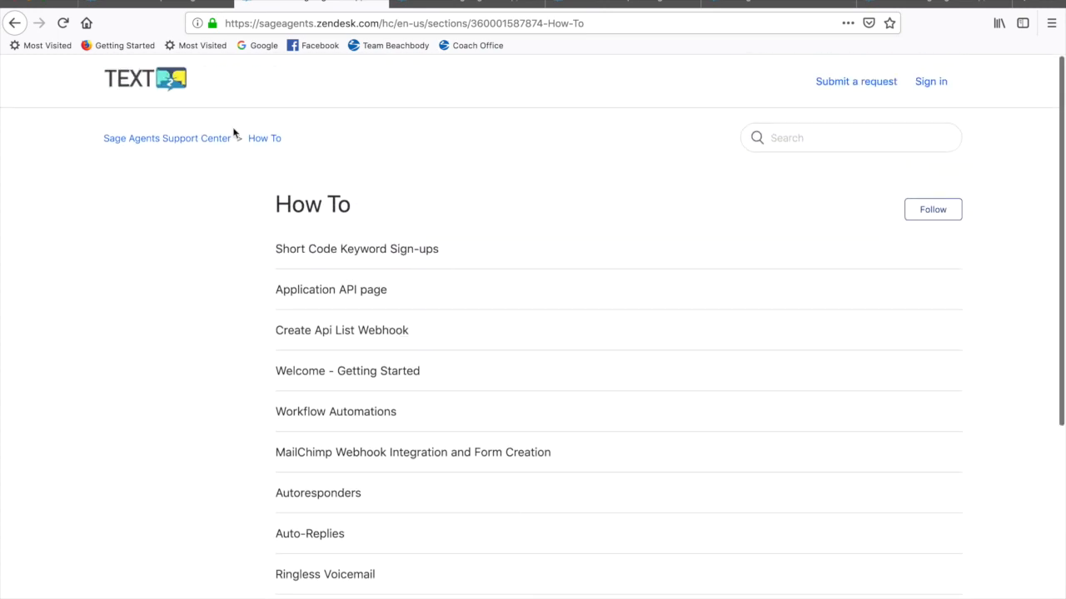
{"action": "left_click", "coordinate": [152, 3]}
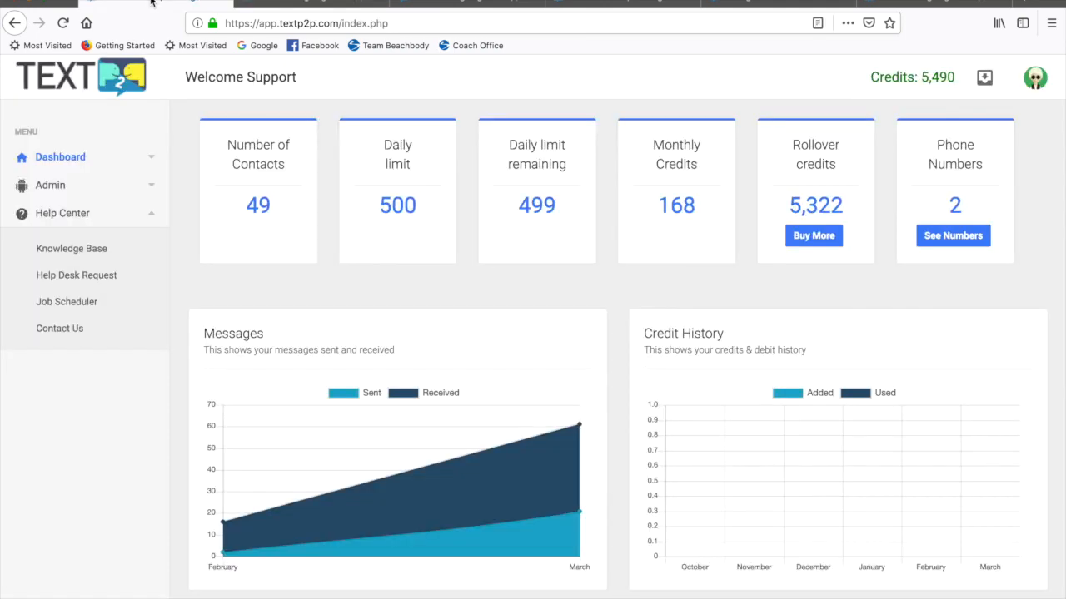